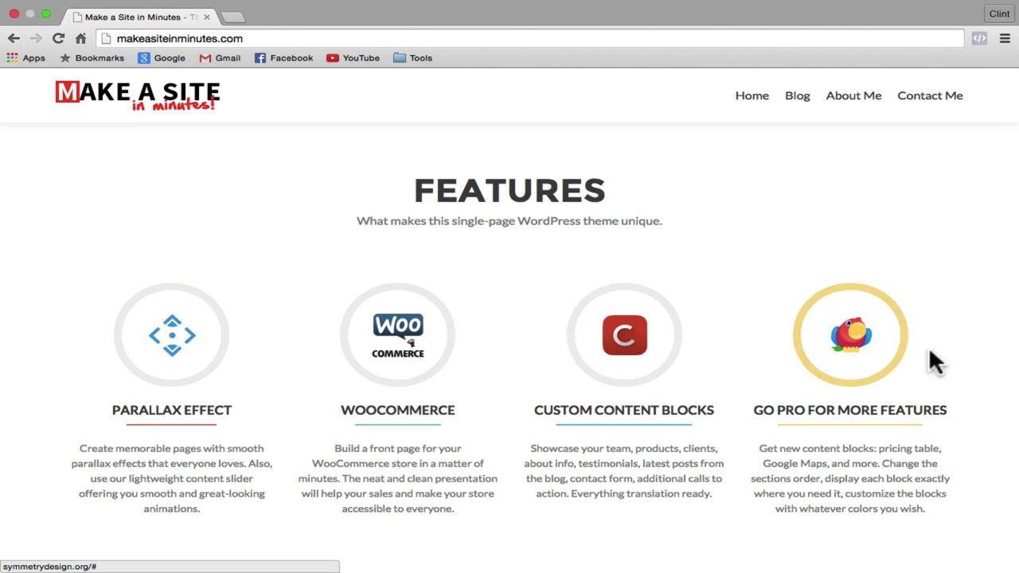
- Scroll down through the Make a Site in Minutes demo's Features and Your Team sections
{"action": "scroll", "coordinate": [932, 358], "scroll_direction": "down", "scroll_amount": 10}
{"action": "scroll", "coordinate": [932, 357], "scroll_direction": "down", "scroll_amount": 4}
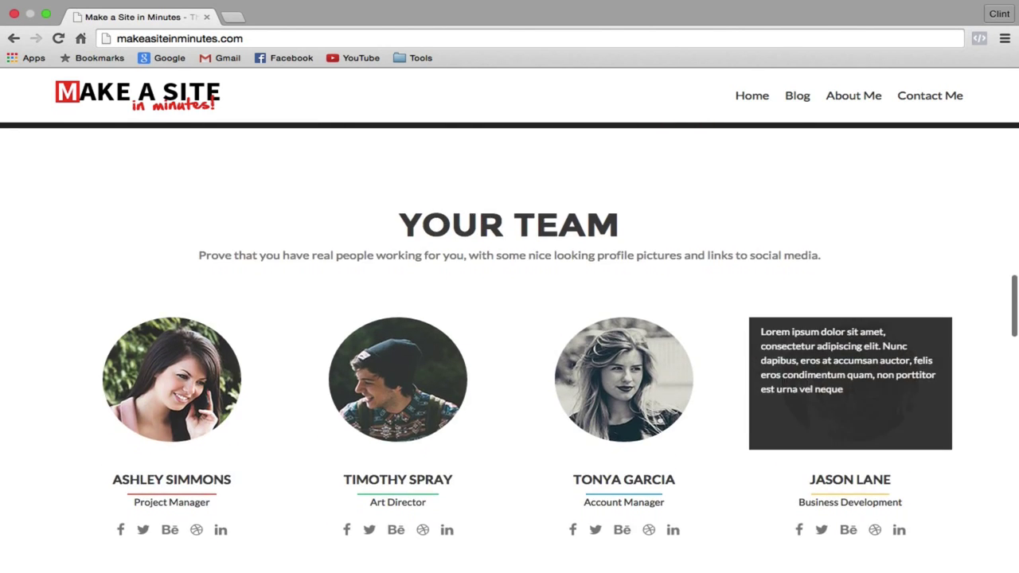
{"action": "scroll", "coordinate": [64, 370], "scroll_direction": "down", "scroll_amount": 12}
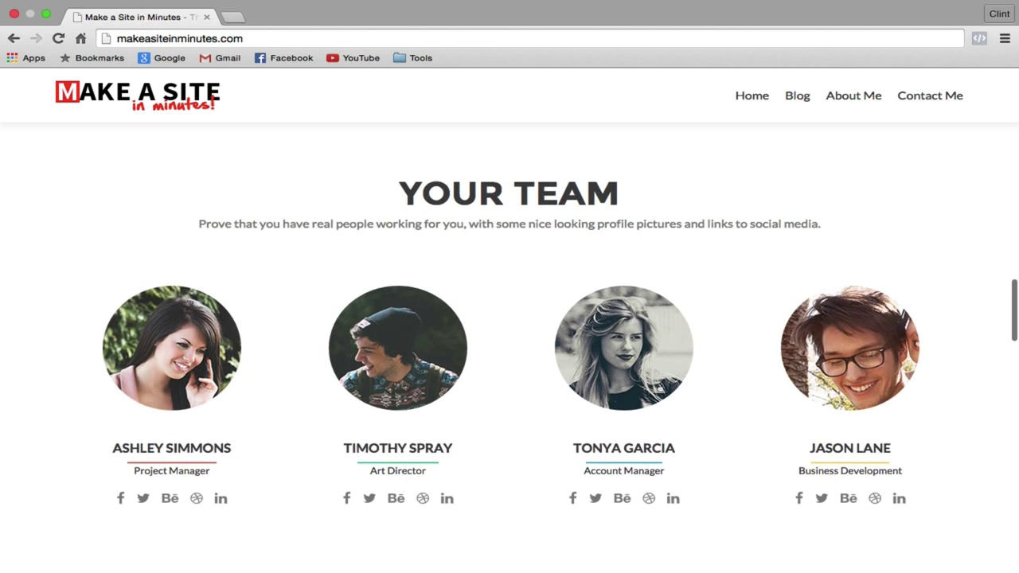
{"action": "scroll", "coordinate": [118, 332], "scroll_direction": "down", "scroll_amount": 5}
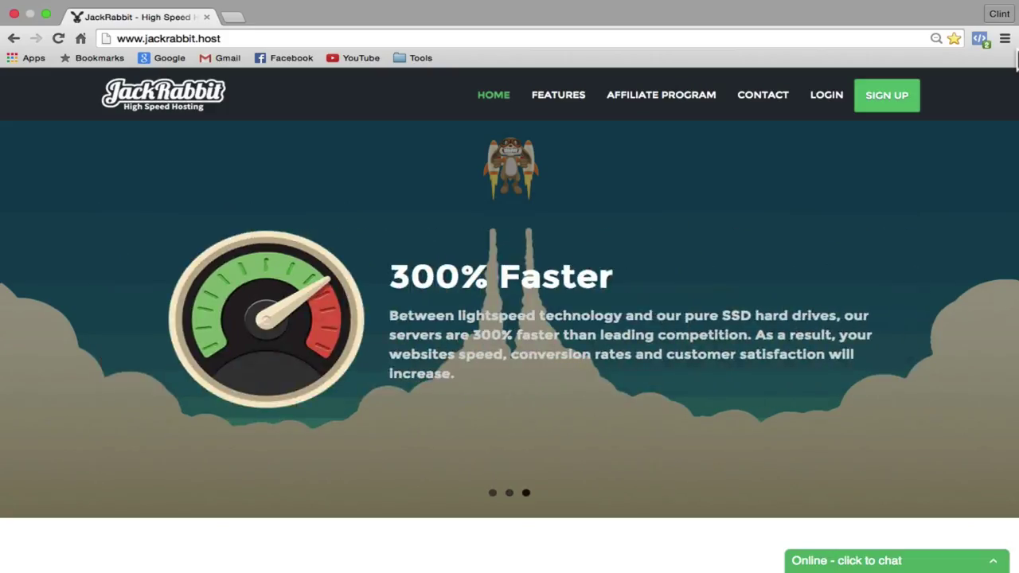
- Search for the domain makeasiteinminutes with the .com ending kept
{"action": "scroll", "coordinate": [725, 141], "scroll_direction": "down", "scroll_amount": 8}
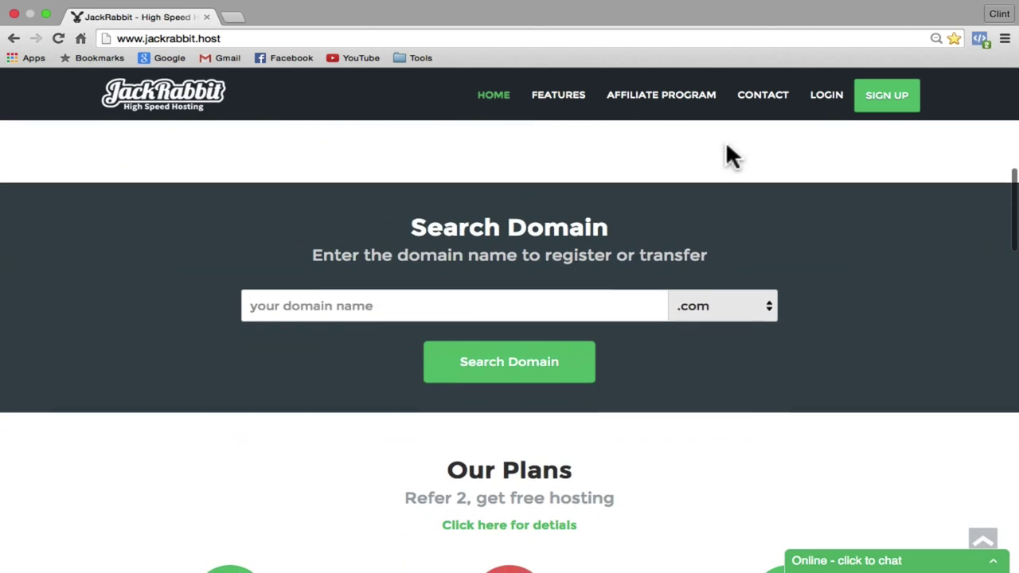
{"action": "left_click", "coordinate": [303, 302]}
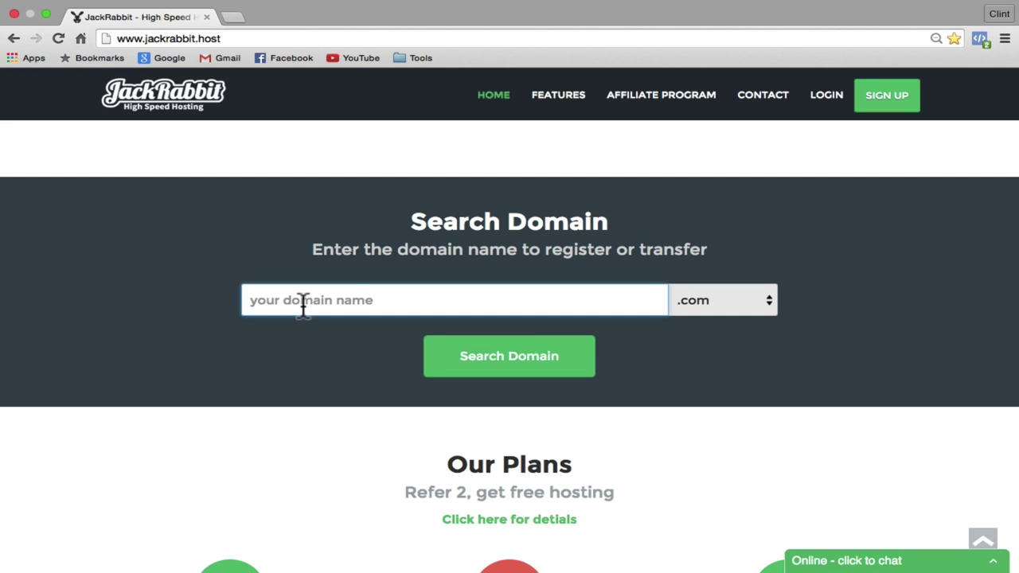
{"action": "type", "text": "makea"}
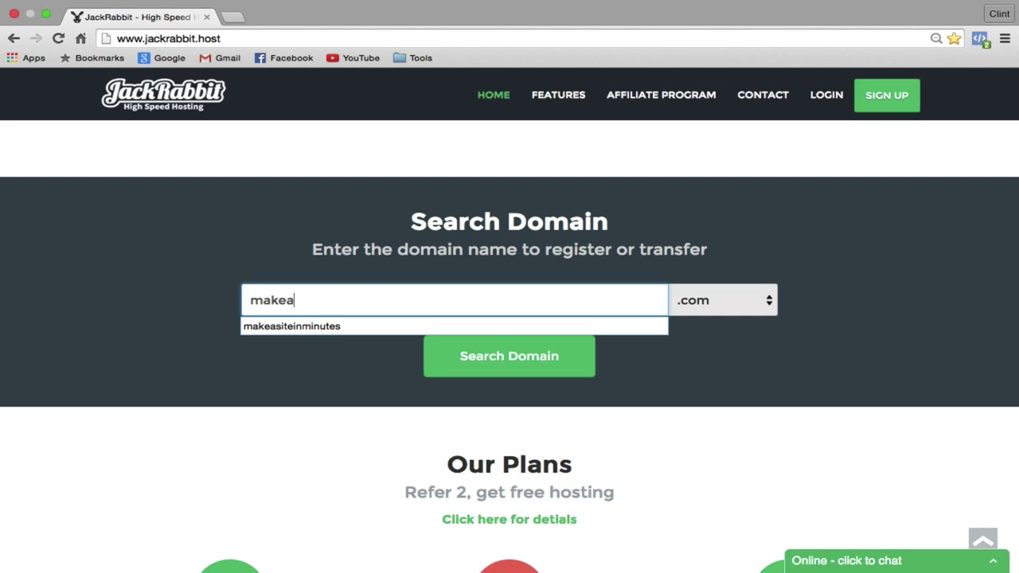
{"action": "type", "text": "siteinminutes"}
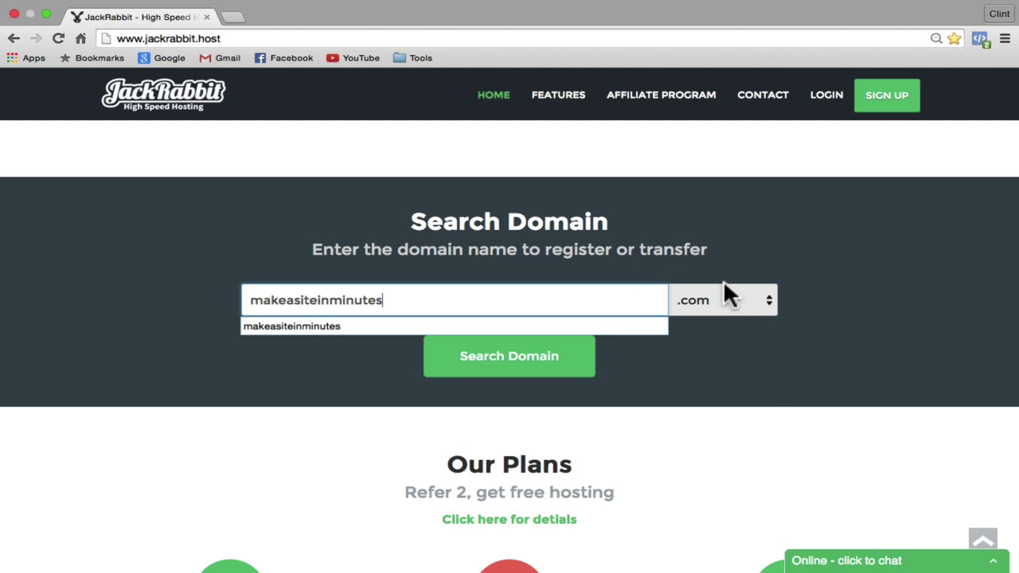
{"action": "left_click", "coordinate": [747, 294]}
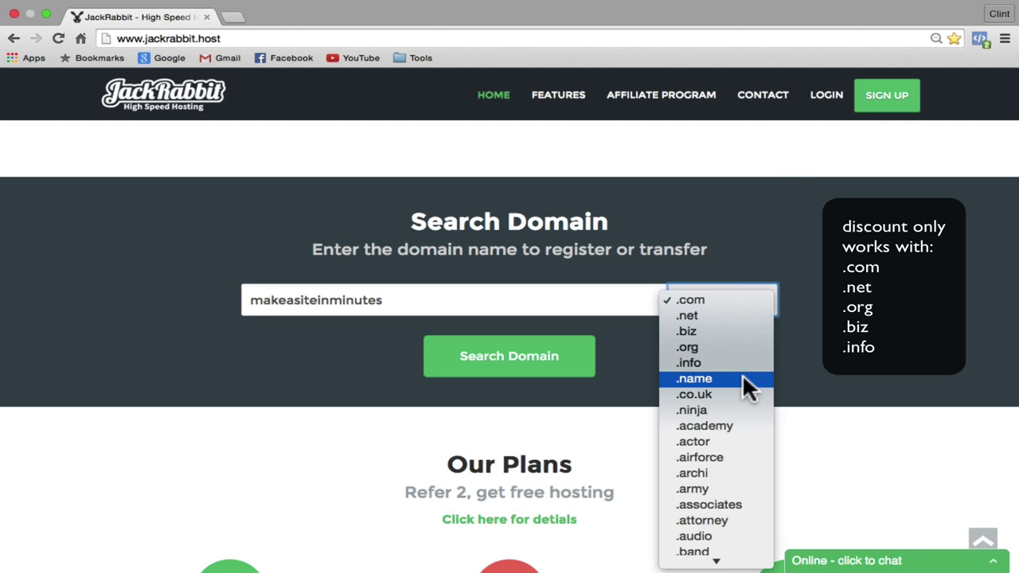
{"action": "scroll", "coordinate": [741, 374], "scroll_direction": "down", "scroll_amount": 10}
{"action": "scroll", "coordinate": [742, 373], "scroll_direction": "up", "scroll_amount": 10}
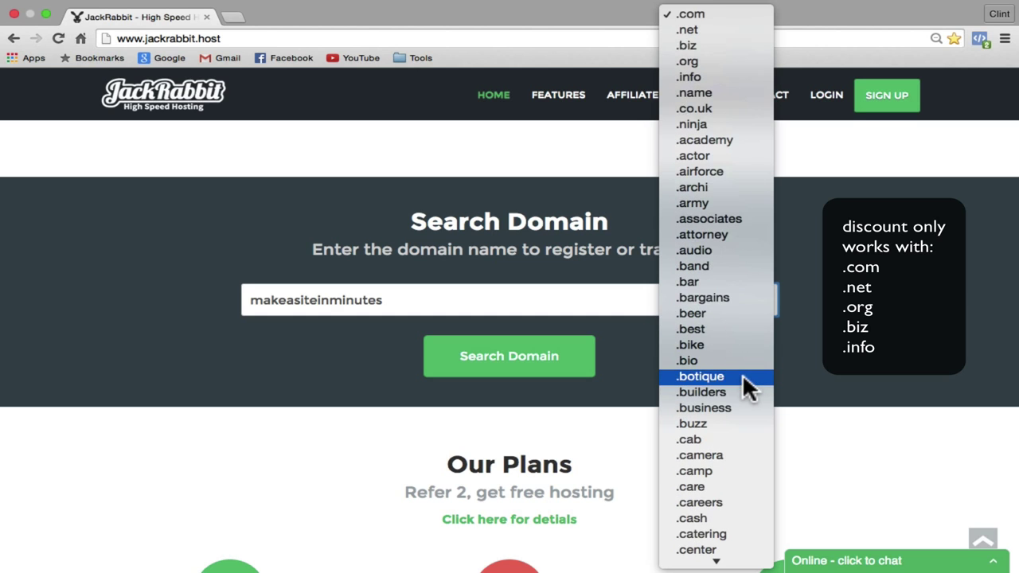
{"action": "left_click", "coordinate": [716, 17]}
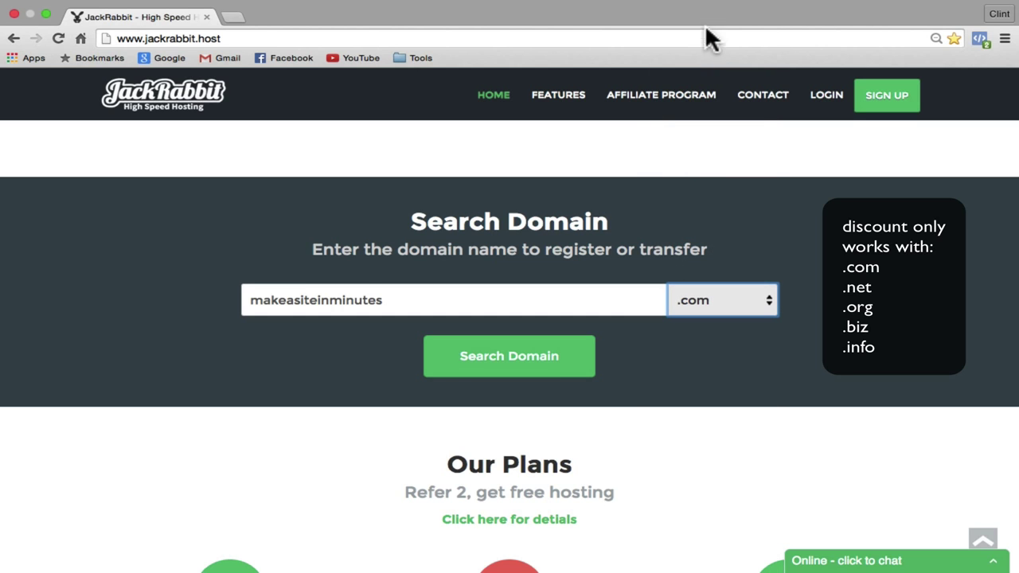
{"action": "left_click", "coordinate": [509, 359]}
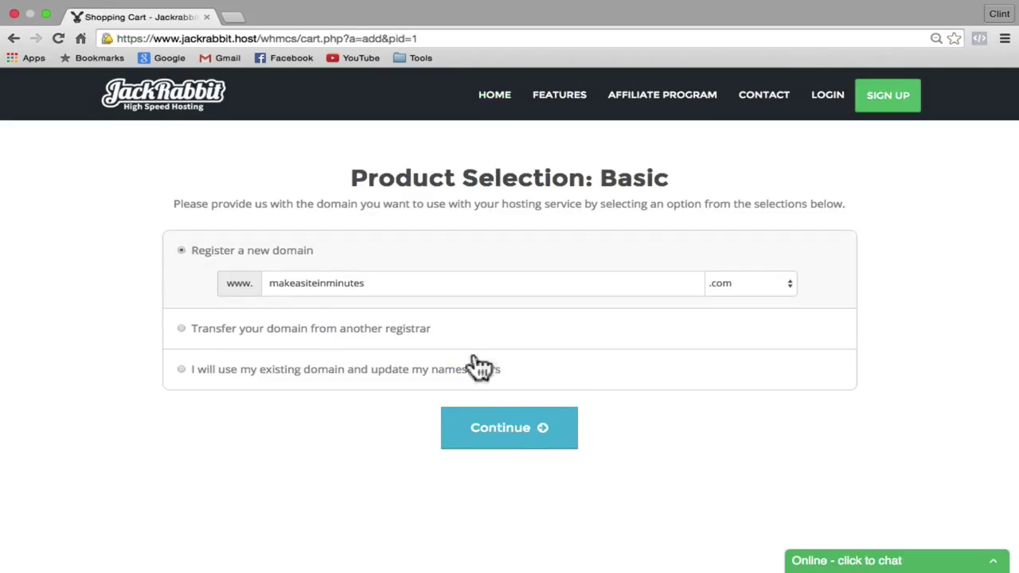
- Register makeasiteinminutes.com as a new domain for $12.00 USD per year
{"action": "left_click", "coordinate": [519, 424]}
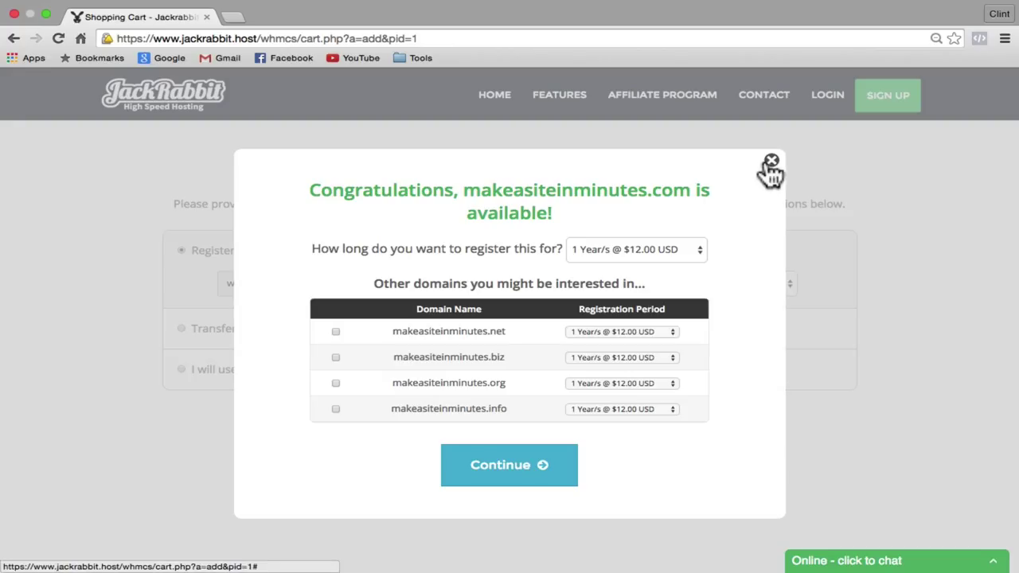
{"action": "left_click", "coordinate": [518, 471]}
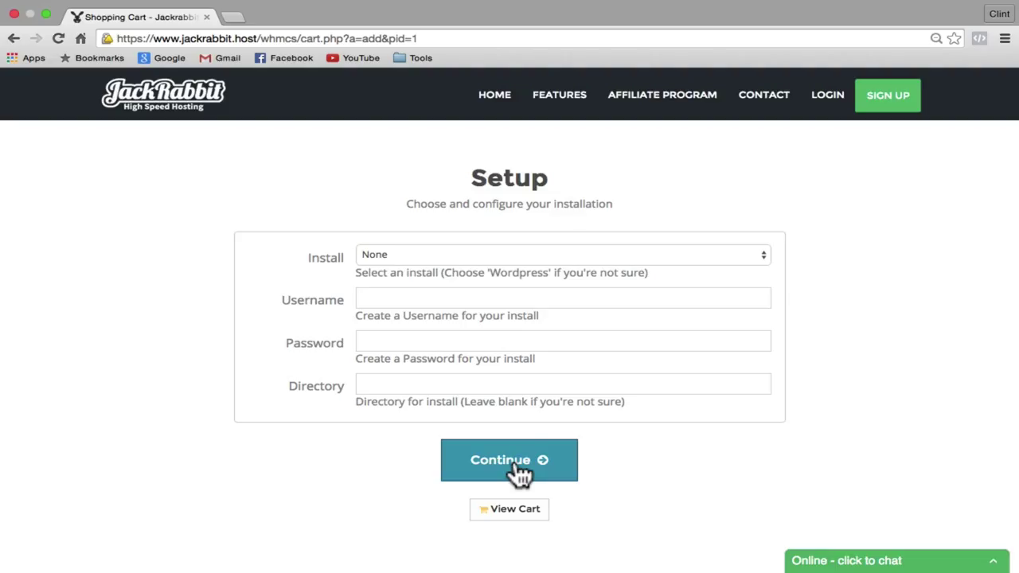
- Choose a WordPress install with username Admin and the admin password, and submit
{"action": "left_click", "coordinate": [761, 253]}
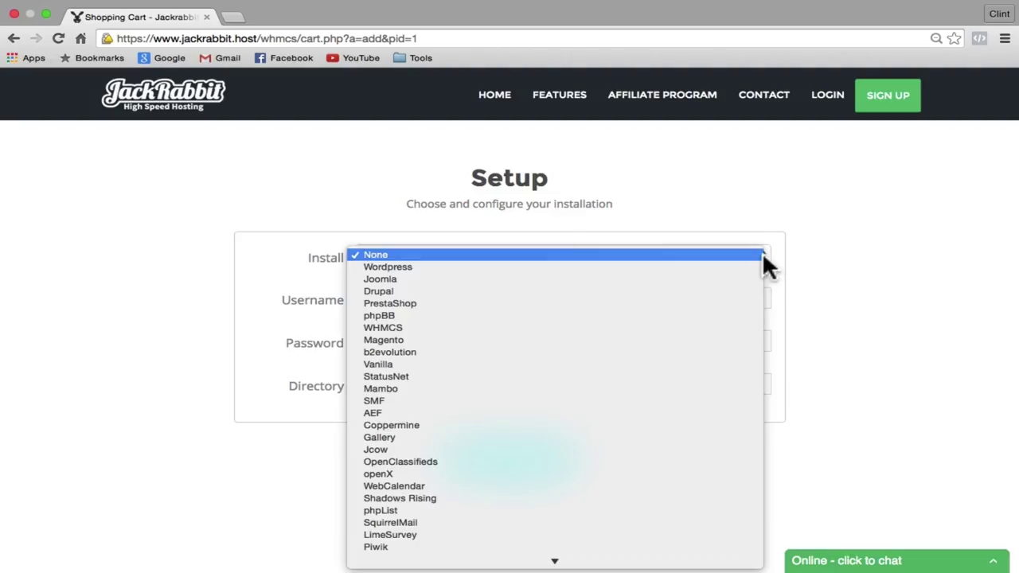
{"action": "left_click", "coordinate": [744, 267]}
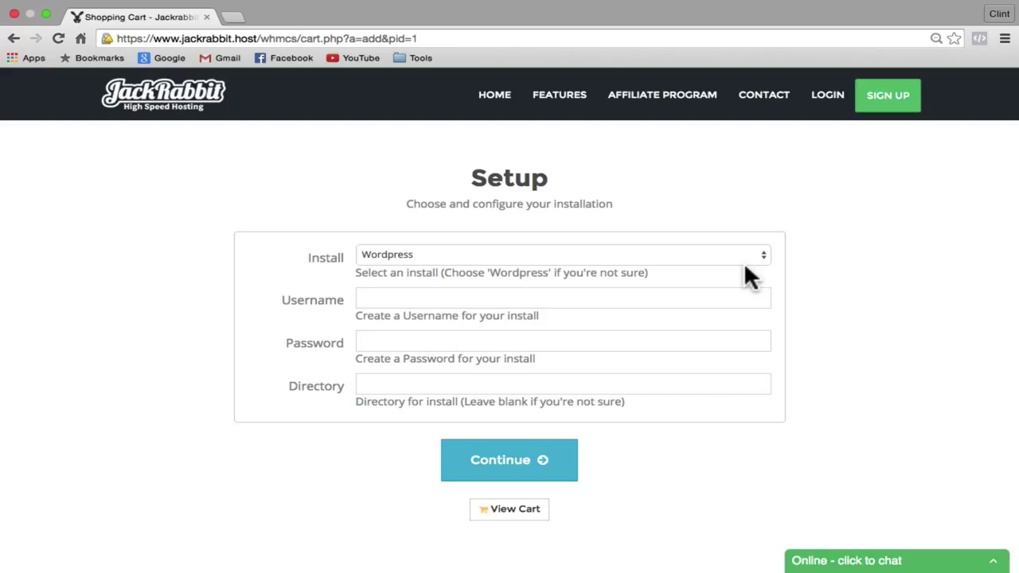
{"action": "left_click", "coordinate": [436, 296]}
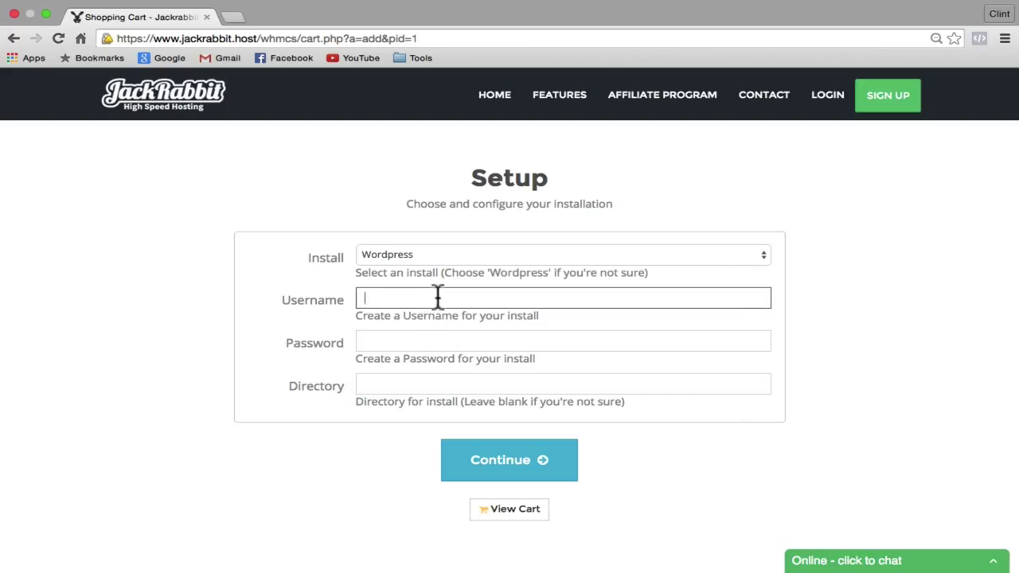
{"action": "type", "text": "Admin"}
{"action": "left_click", "coordinate": [404, 340]}
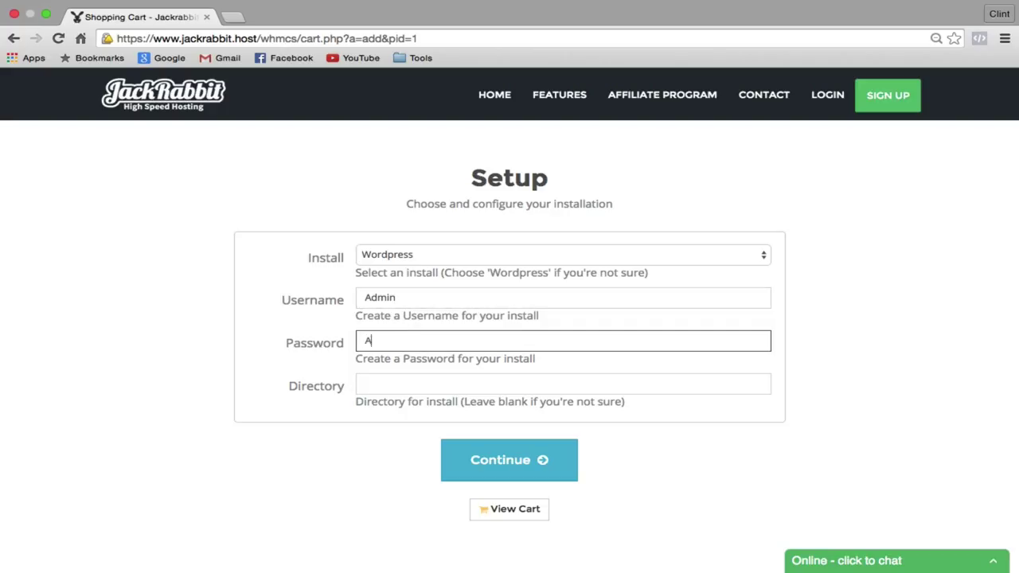
{"action": "left_click", "coordinate": [498, 463]}
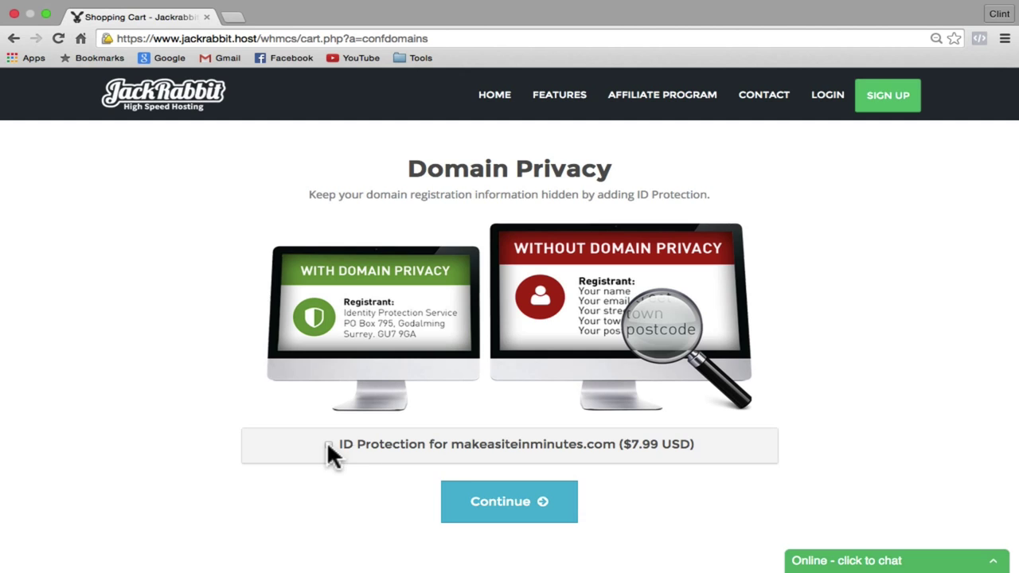
- Skip domain privacy and validate promo code 1dollar, dropping the total to $1.00 USD
{"action": "left_click", "coordinate": [506, 509]}
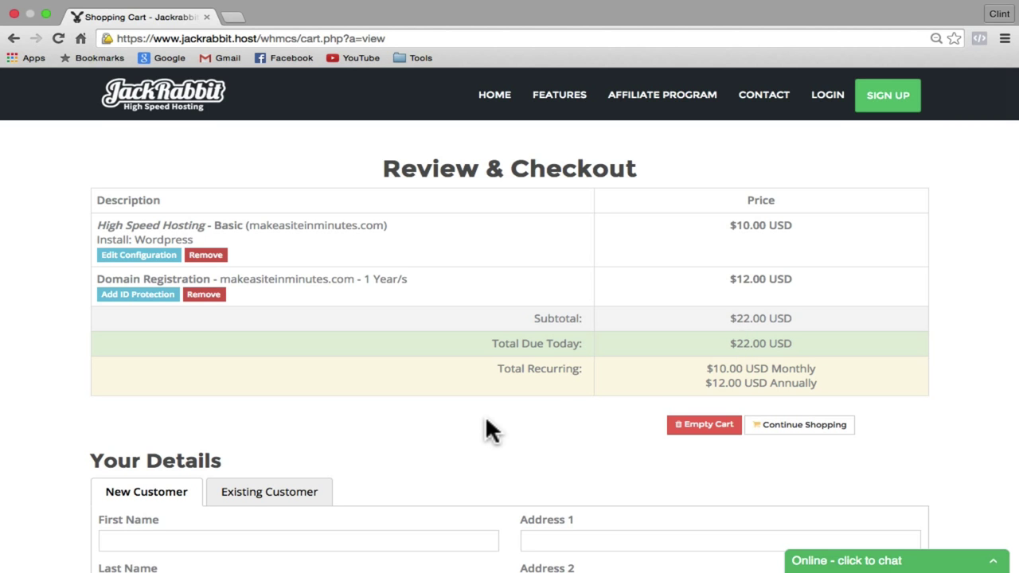
{"action": "scroll", "coordinate": [485, 427], "scroll_direction": "down", "scroll_amount": 10}
{"action": "scroll", "coordinate": [487, 422], "scroll_direction": "down", "scroll_amount": 4}
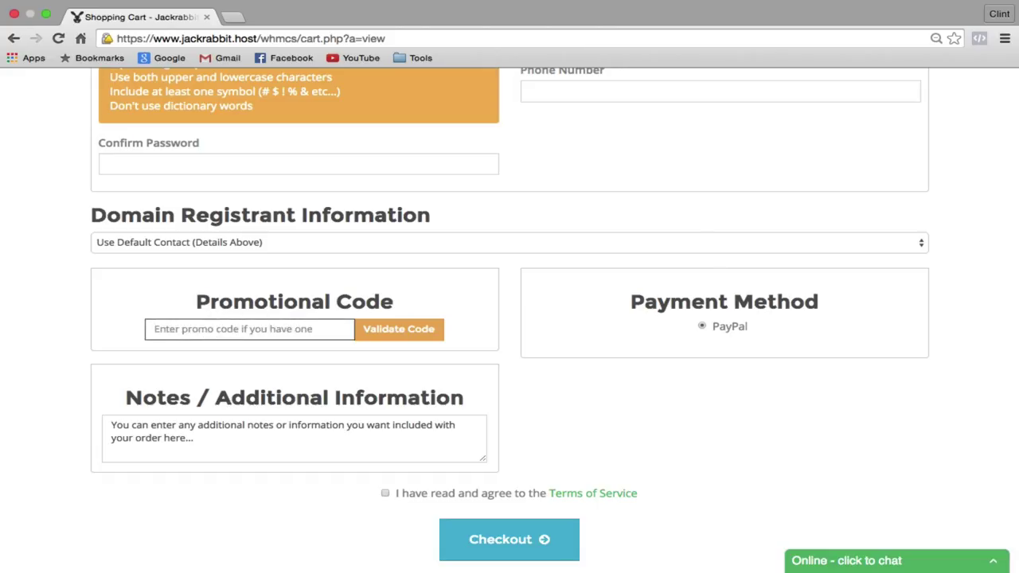
{"action": "type", "text": "1"}
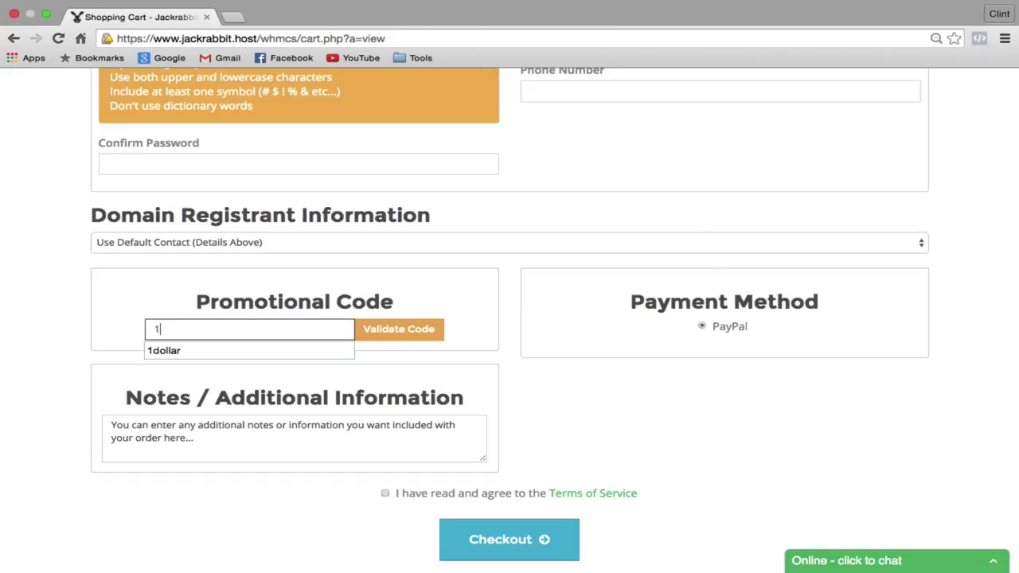
{"action": "type", "text": "dollar"}
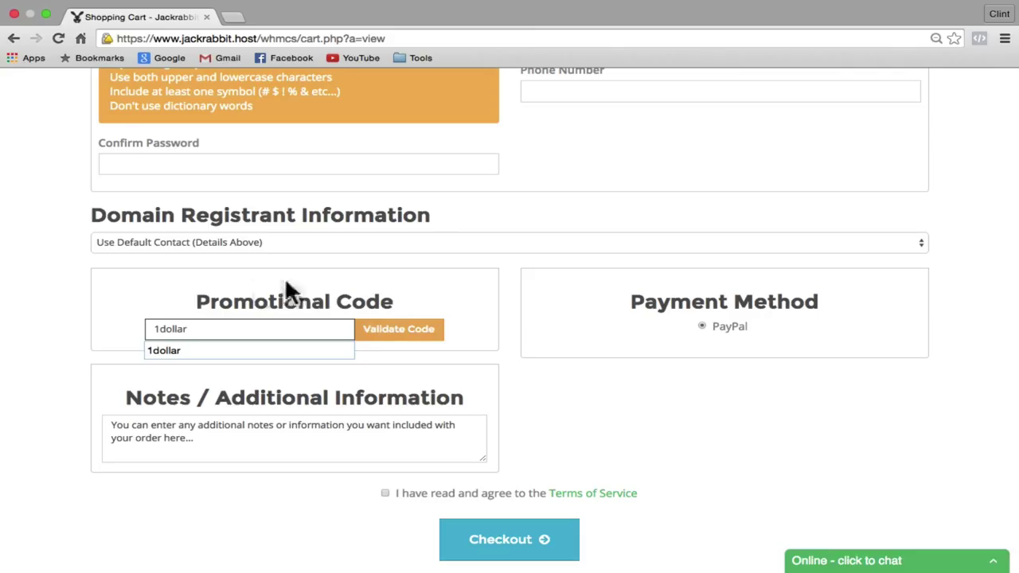
{"action": "left_click", "coordinate": [388, 336]}
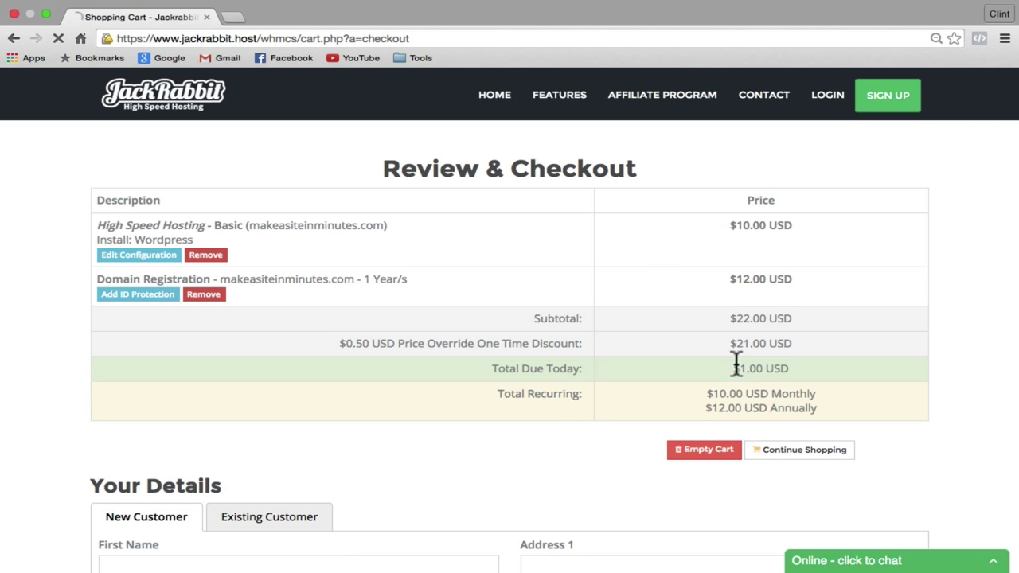
- Agree to the Terms of Service and check out the hosting order
{"action": "scroll", "coordinate": [532, 452], "scroll_direction": "down", "scroll_amount": 5}
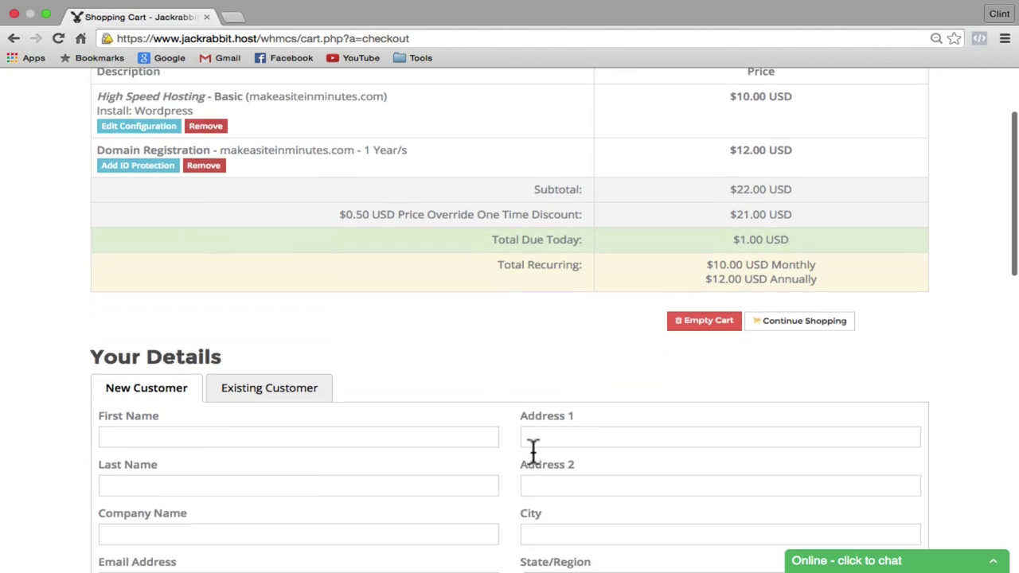
{"action": "scroll", "coordinate": [531, 447], "scroll_direction": "down", "scroll_amount": 1}
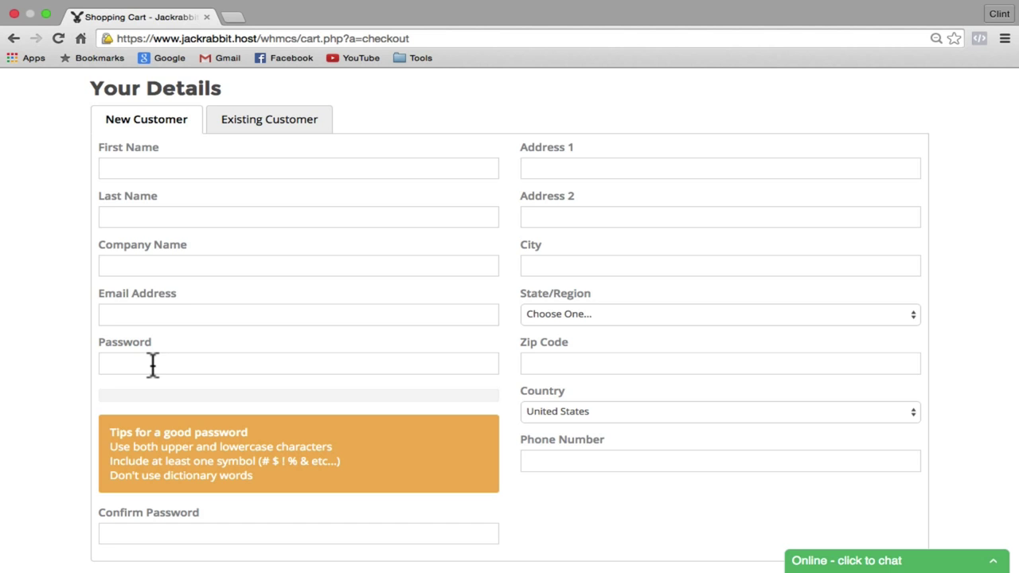
{"action": "scroll", "coordinate": [152, 364], "scroll_direction": "down", "scroll_amount": 15}
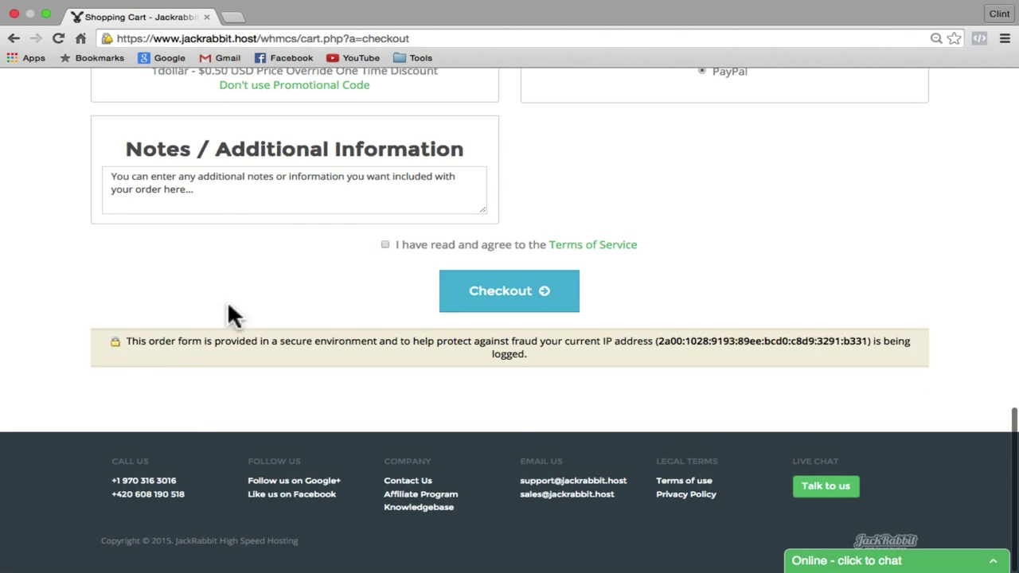
{"action": "left_click", "coordinate": [384, 244]}
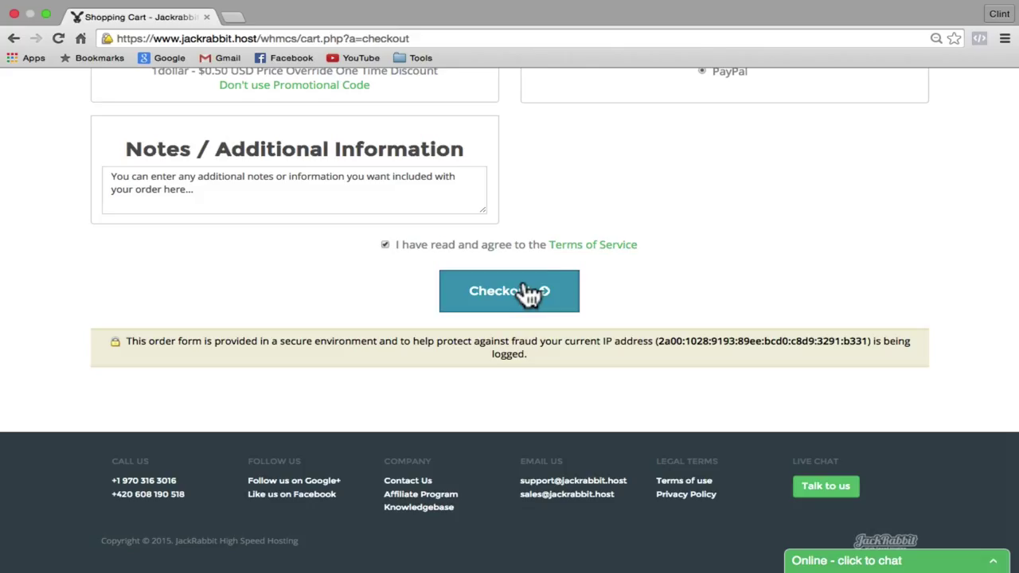
{"action": "mouse_move", "coordinate": [777, 16]}
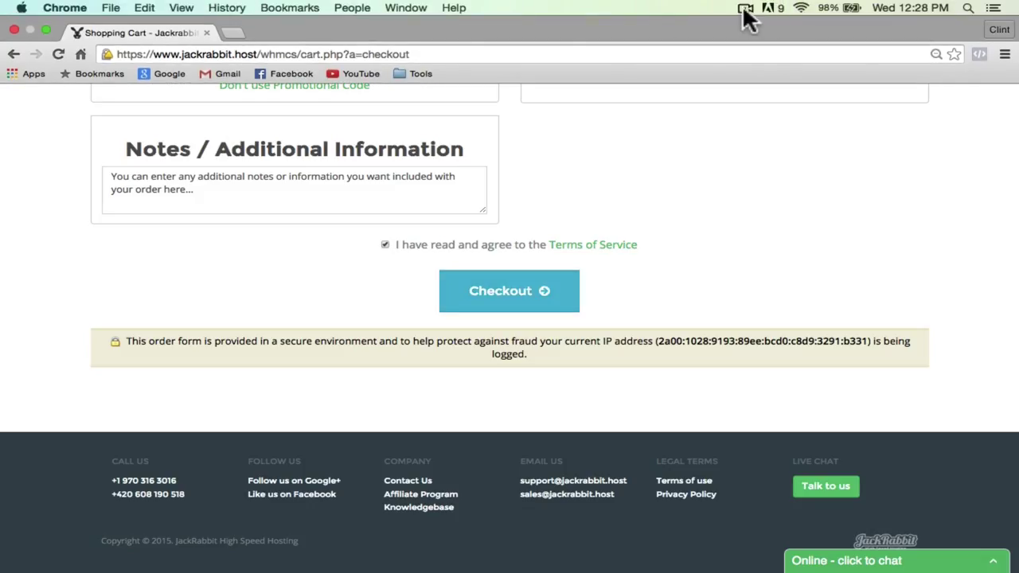
{"action": "left_click", "coordinate": [744, 10]}
{"action": "left_click", "coordinate": [750, 48]}
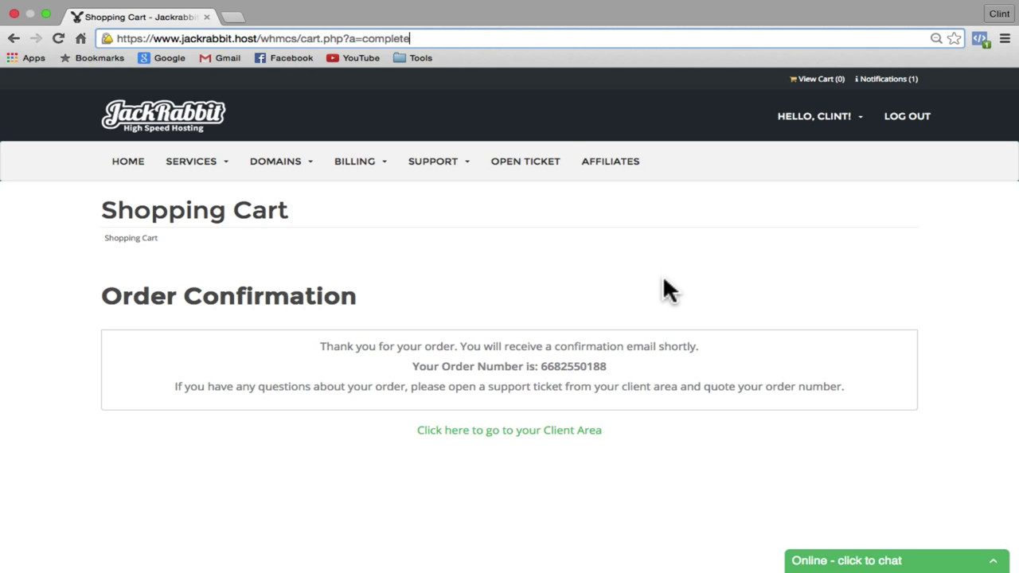
- Replace the browser address with makeasiteinminutes.com to load the new WordPress blog
{"action": "key", "text": "alt+shift+Left"}
{"action": "key", "text": "super+shift+Left"}
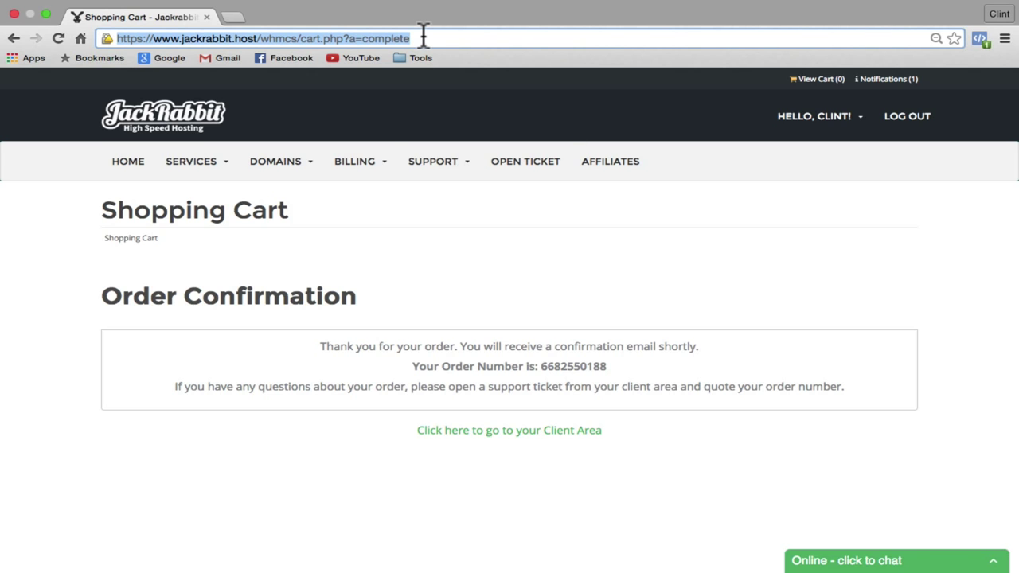
{"action": "type", "text": "makeas"}
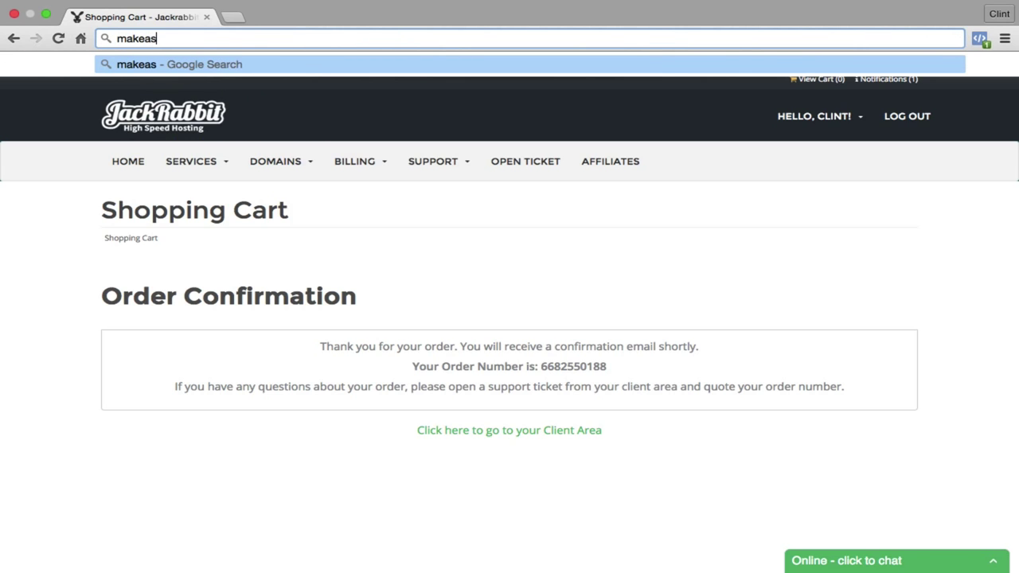
{"action": "type", "text": "iteinmi"}
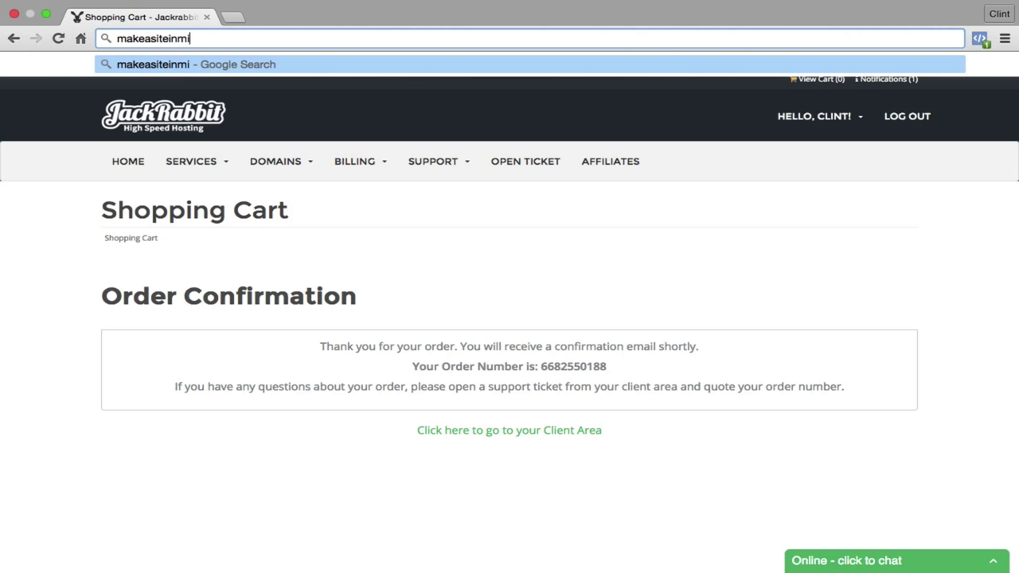
{"action": "type", "text": "nutes.com"}
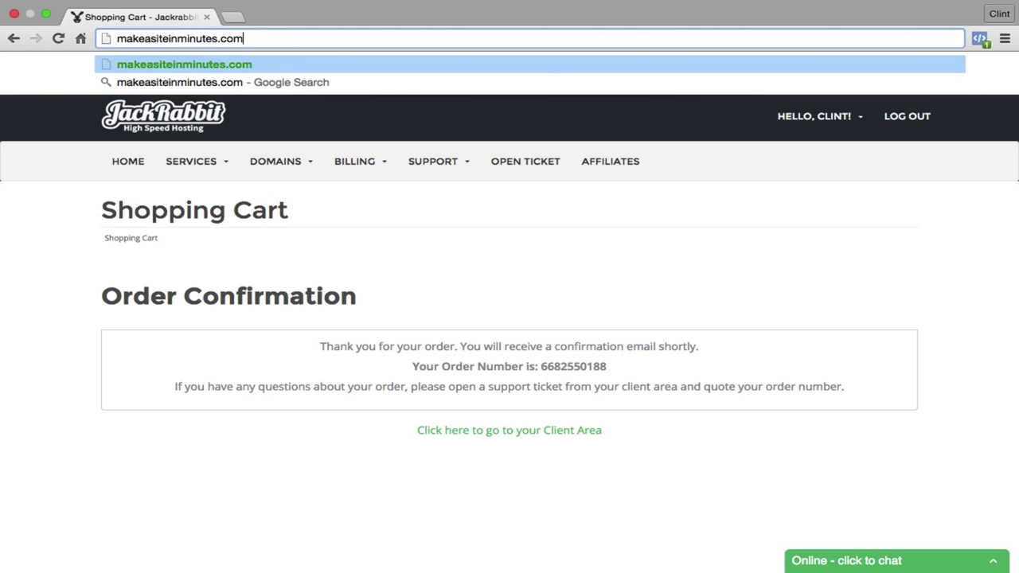
{"action": "key", "text": "Return"}
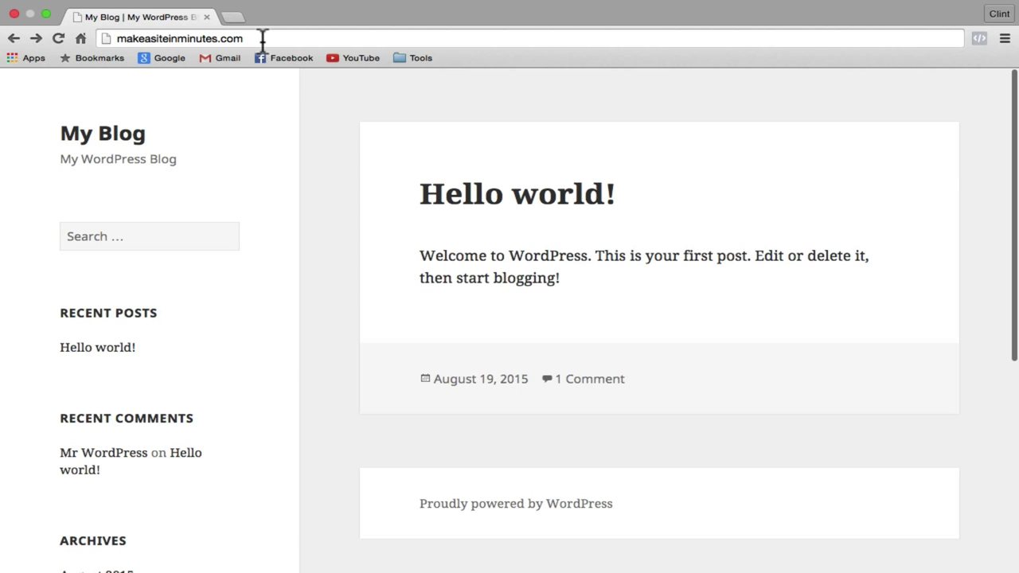
{"action": "scroll", "coordinate": [314, 103], "scroll_direction": "down", "scroll_amount": 5}
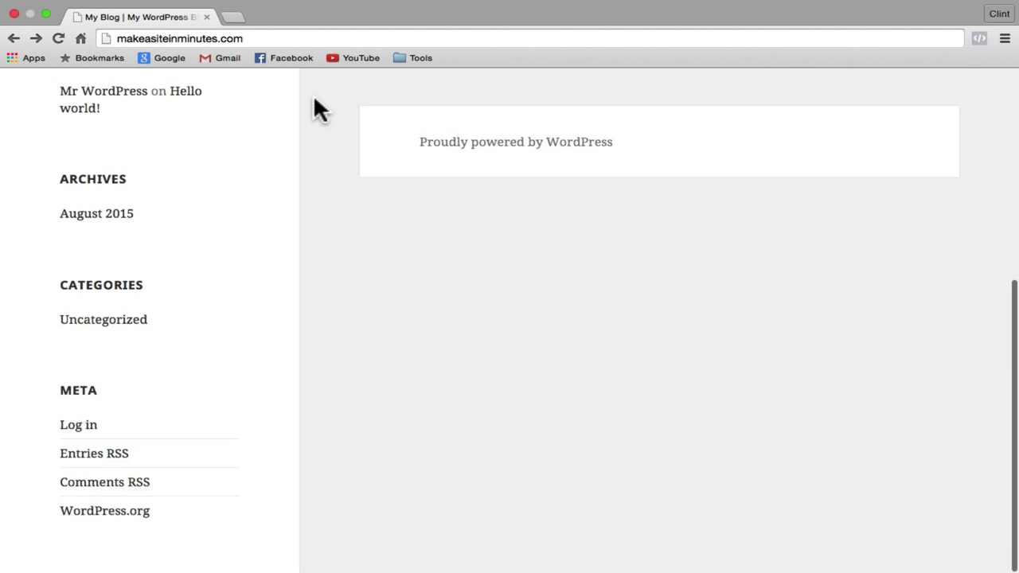
{"action": "scroll", "coordinate": [314, 99], "scroll_direction": "up", "scroll_amount": 5}
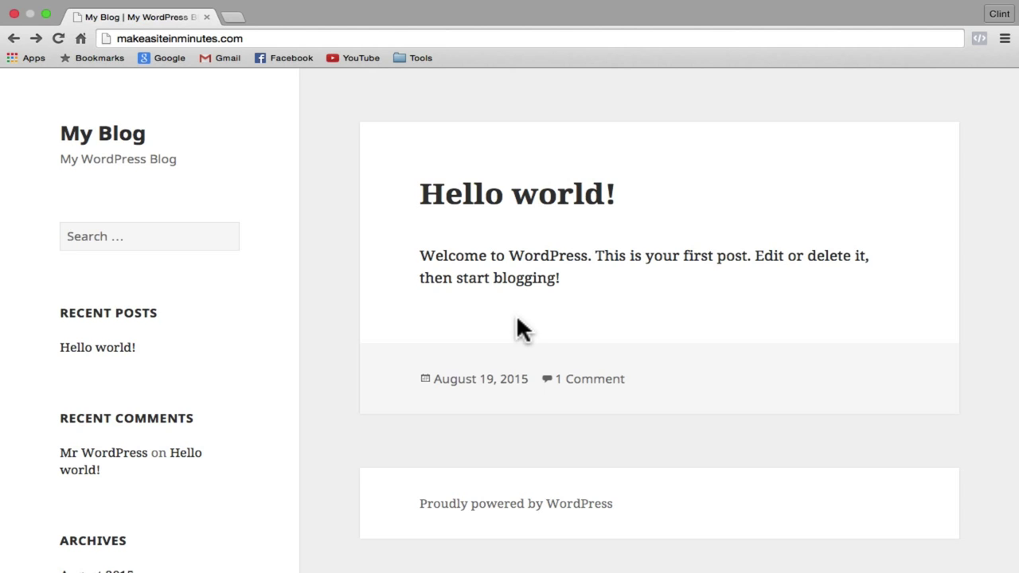
{"action": "left_click", "coordinate": [258, 38]}
- Append /wp-admin to the site address to reach the login page
{"action": "left_click", "coordinate": [259, 38]}
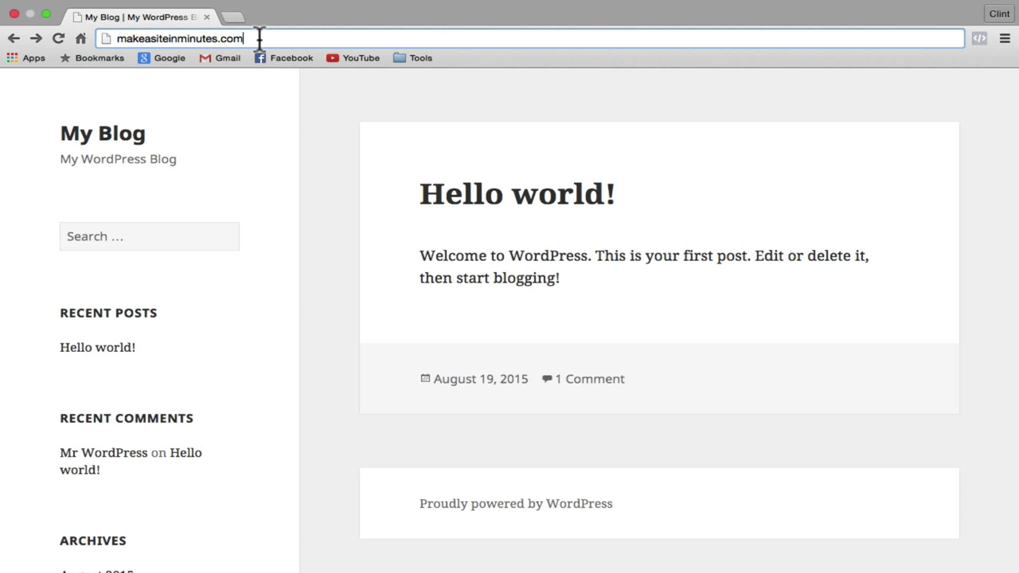
{"action": "type", "text": "/wp"}
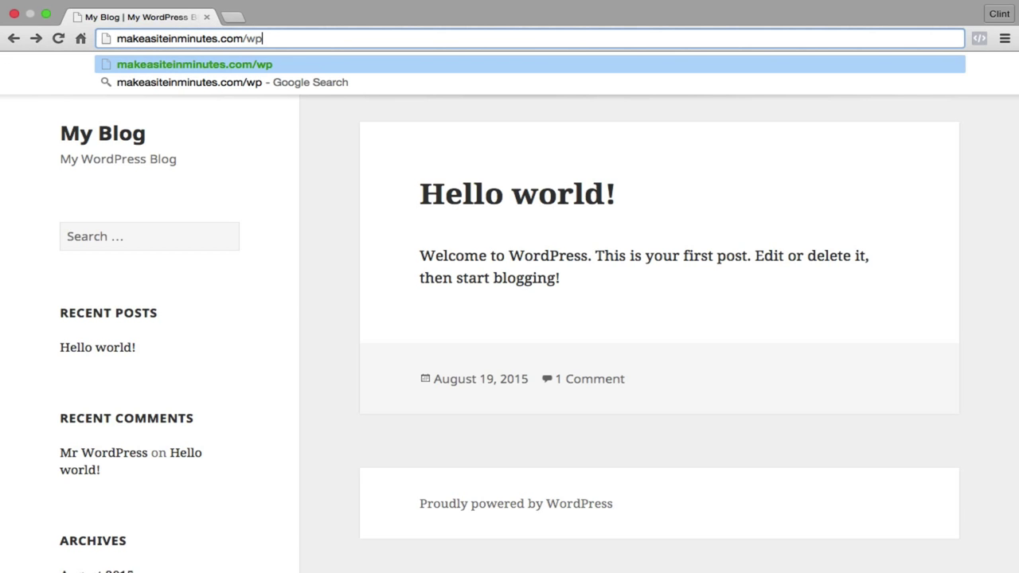
{"action": "type", "text": "-admin"}
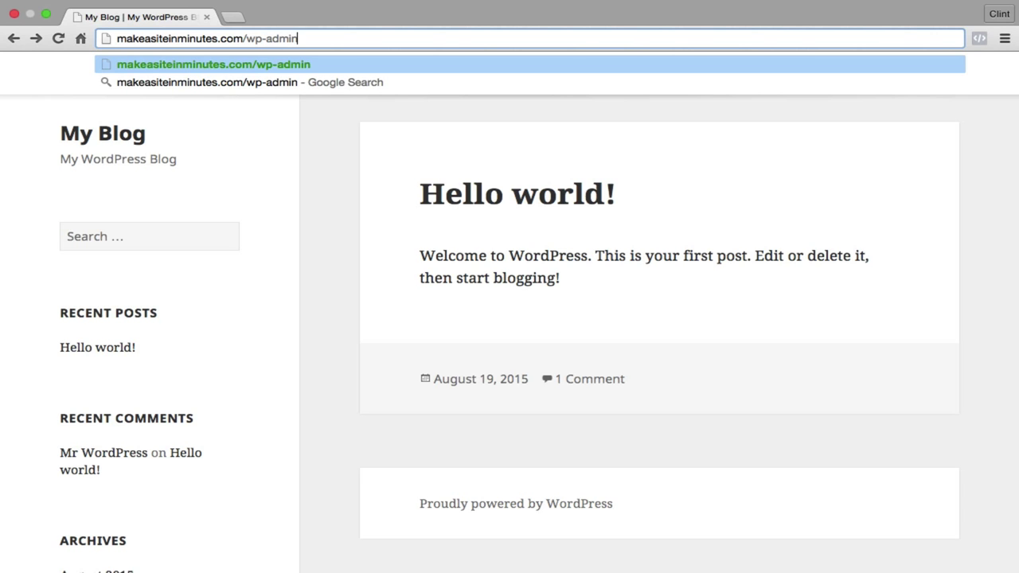
{"action": "key", "text": "Return"}
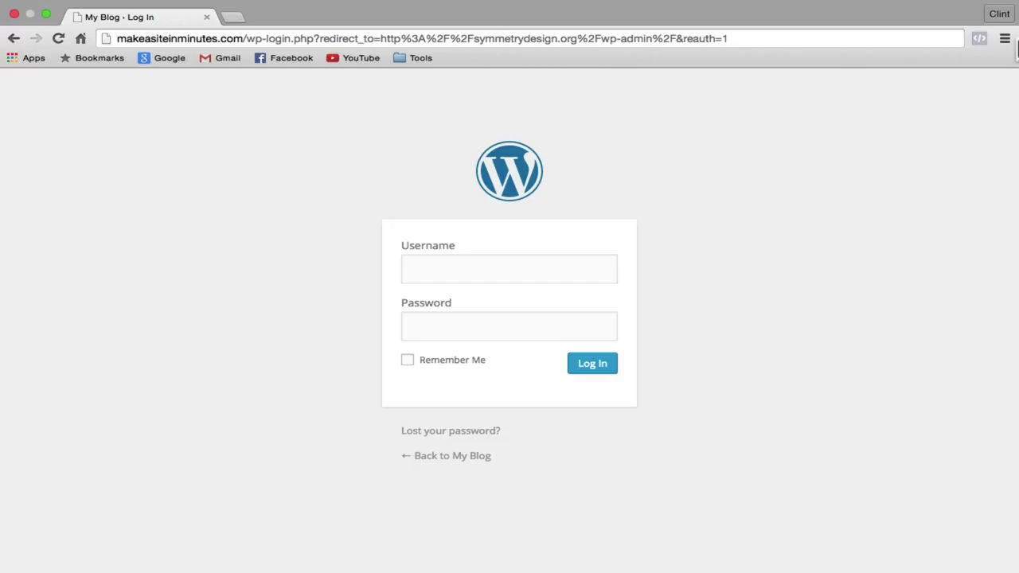
- Log in with username Admin and the account password
{"action": "left_click", "coordinate": [545, 275]}
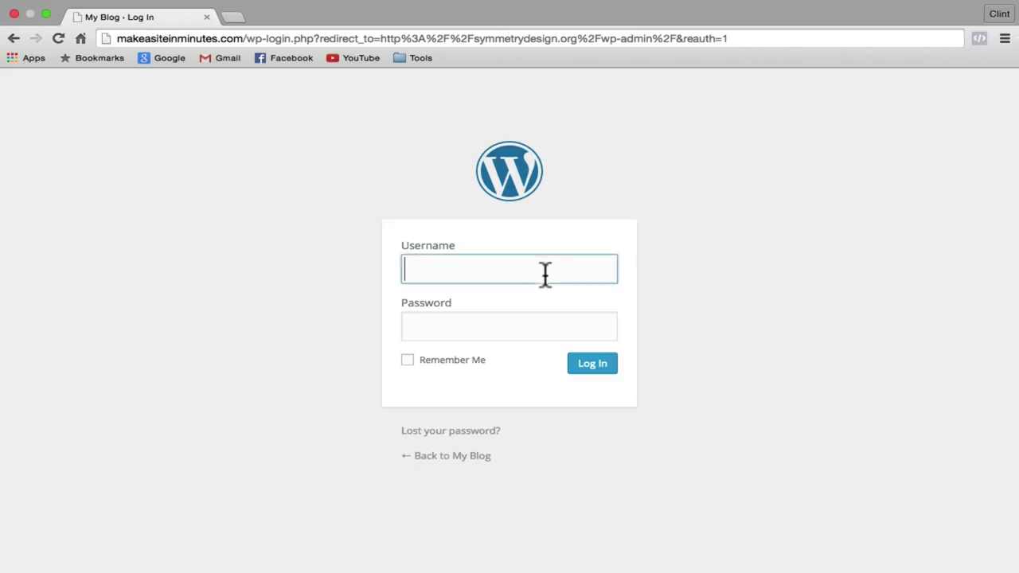
{"action": "type", "text": "Admin"}
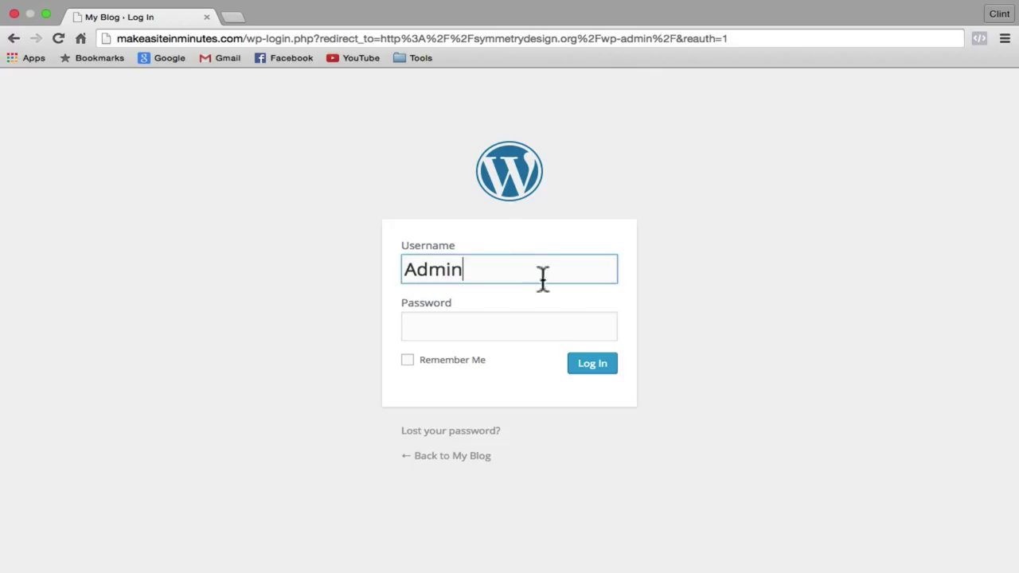
{"action": "left_click", "coordinate": [493, 323]}
{"action": "type", "text": "••••••••"}
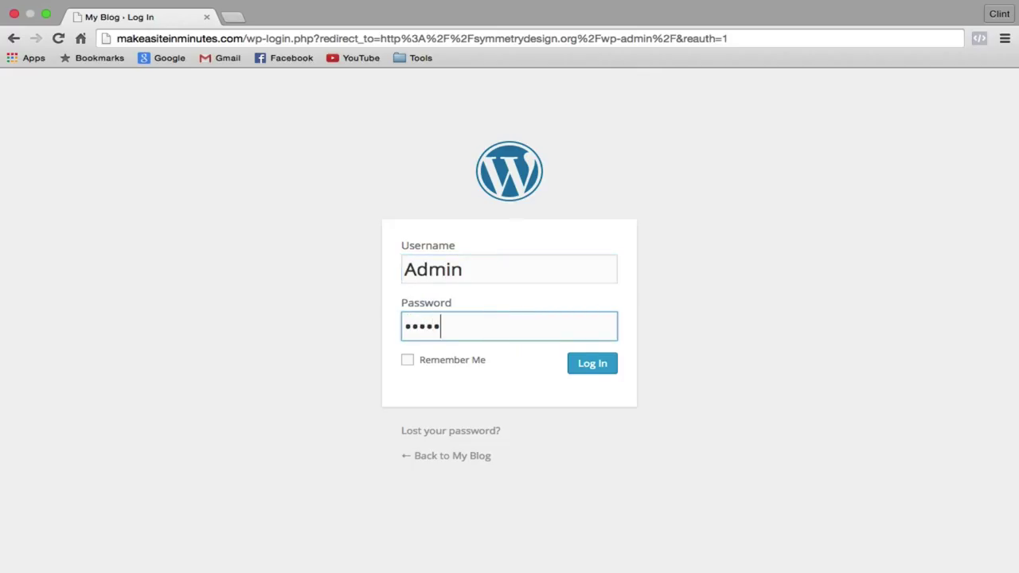
{"action": "left_click", "coordinate": [591, 364]}
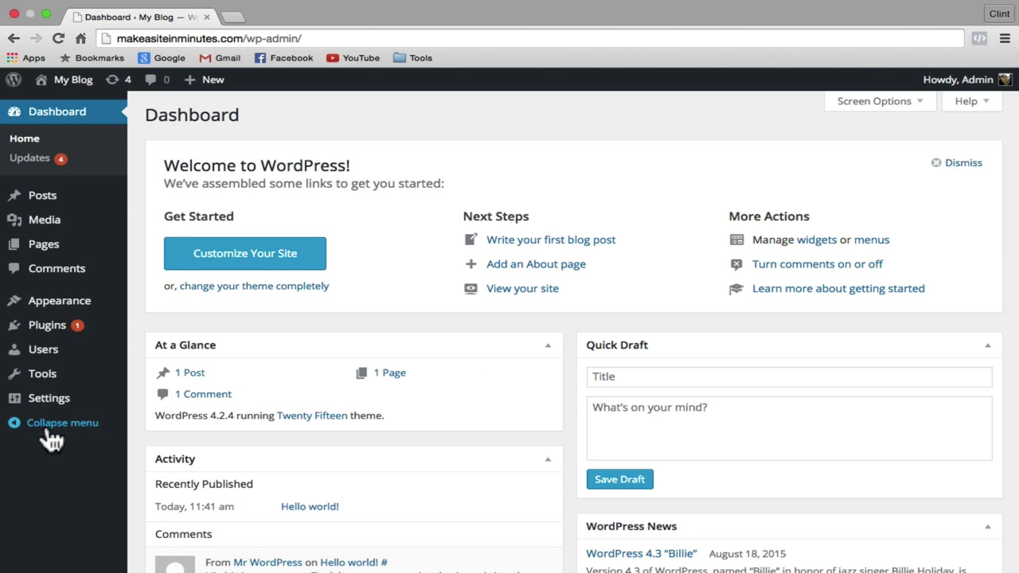
- In Settings > General, change the Site Title to 'Make a Site in Minutes'
{"action": "mouse_move", "coordinate": [49, 409]}
{"action": "left_click", "coordinate": [181, 402]}
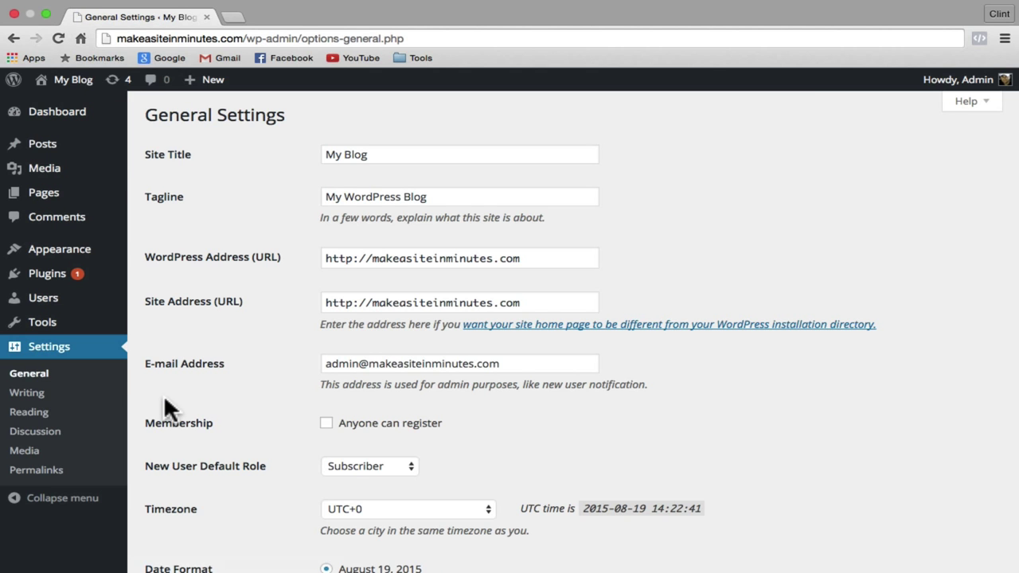
{"action": "triple_click", "coordinate": [420, 157]}
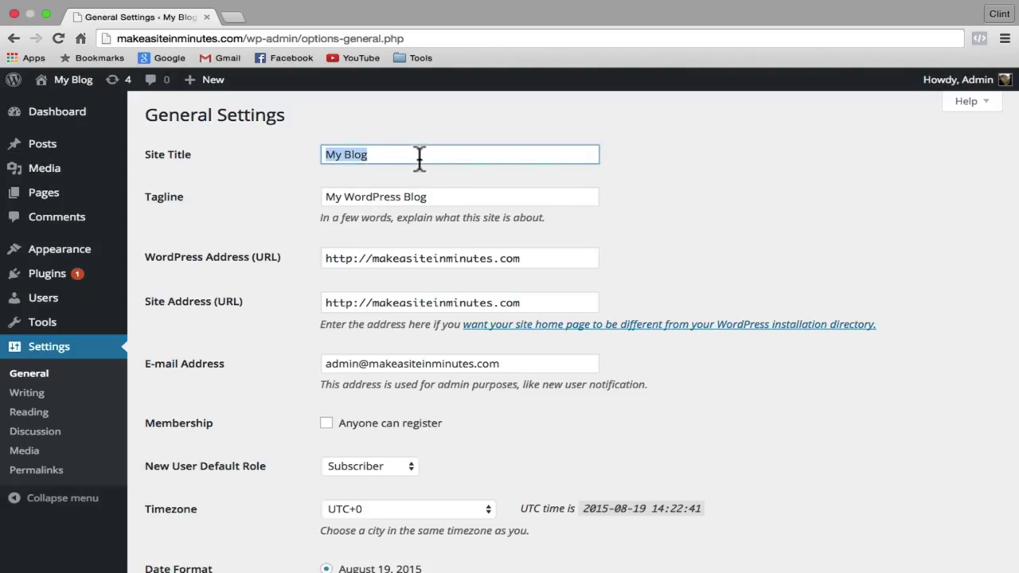
{"action": "type", "text": "M"}
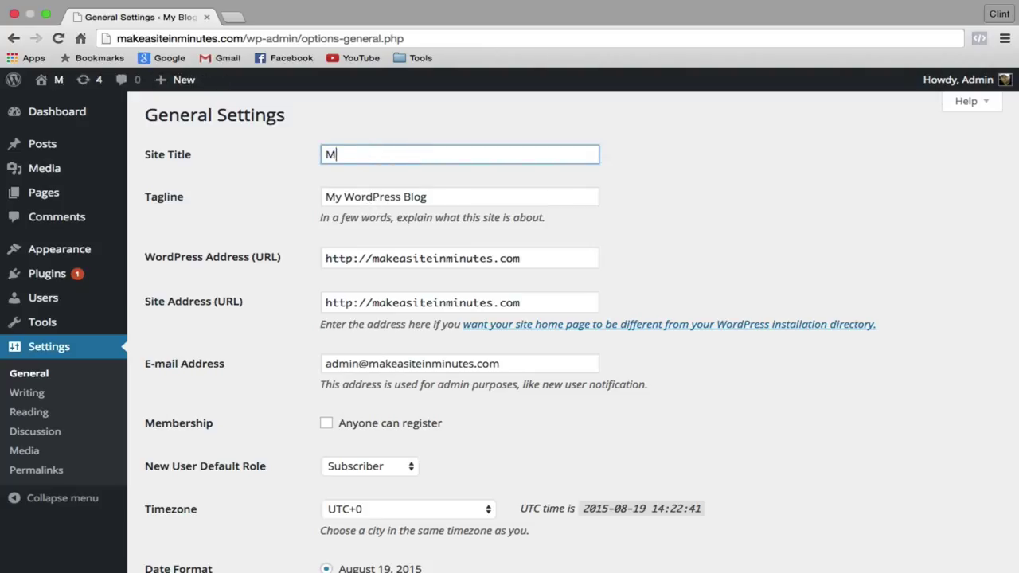
{"action": "type", "text": "ake a Site "}
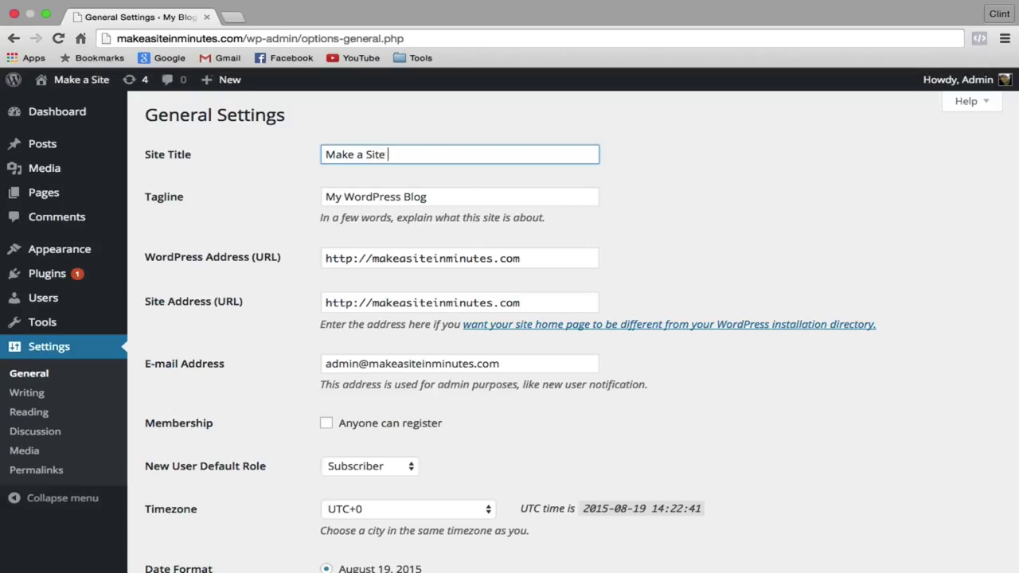
{"action": "type", "text": "in Minutes"}
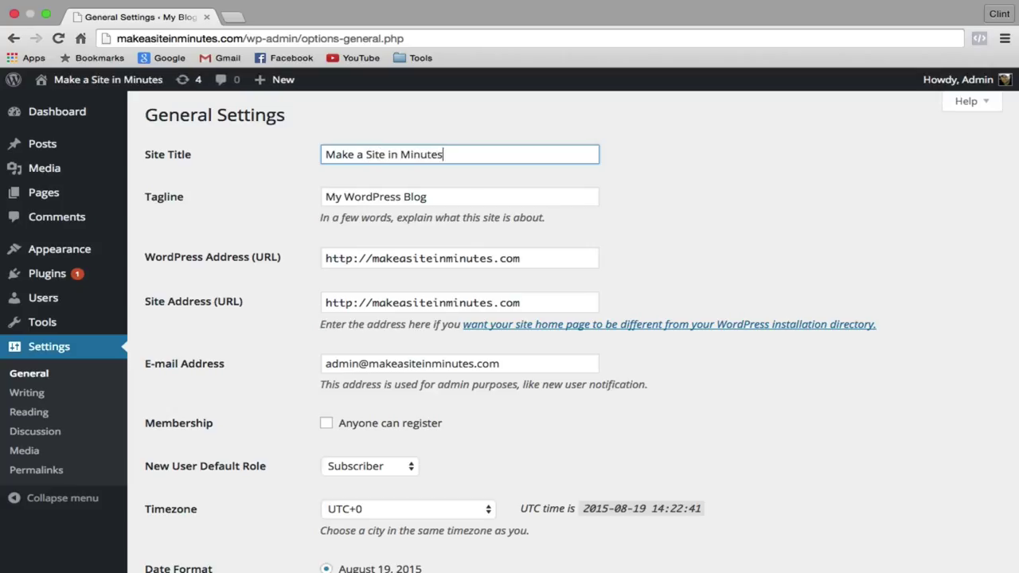
- Replace the tagline with 'The easiest way to build a website' and save
{"action": "triple_click", "coordinate": [432, 200]}
{"action": "key", "text": "BackSpace"}
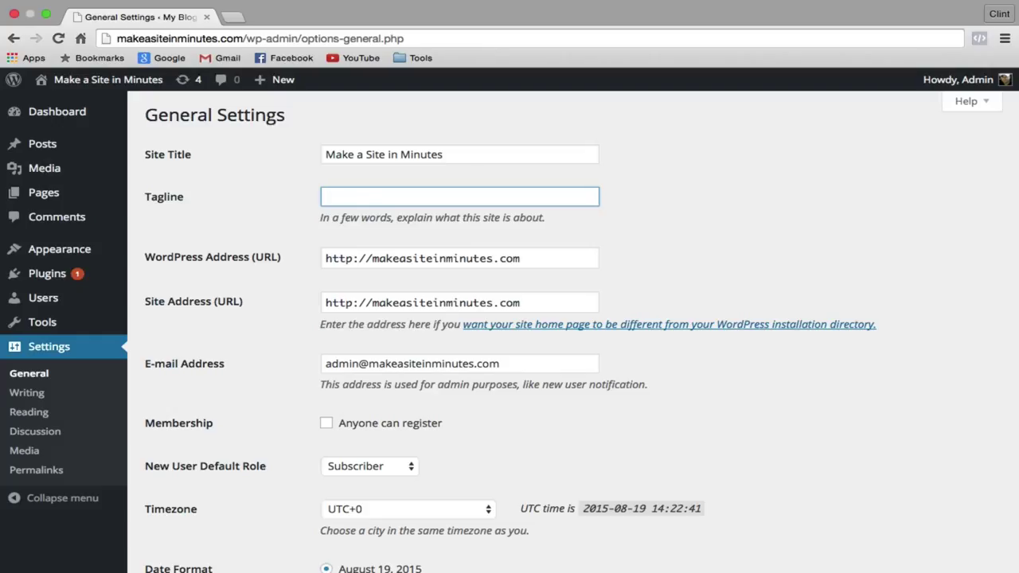
{"action": "type", "text": "The easiest way"}
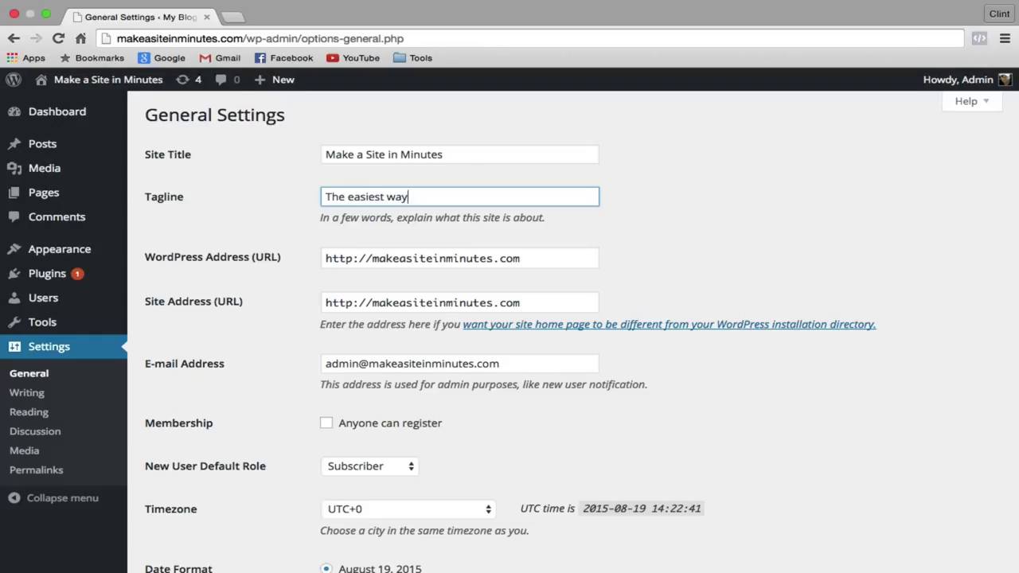
{"action": "type", "text": " to build a website"}
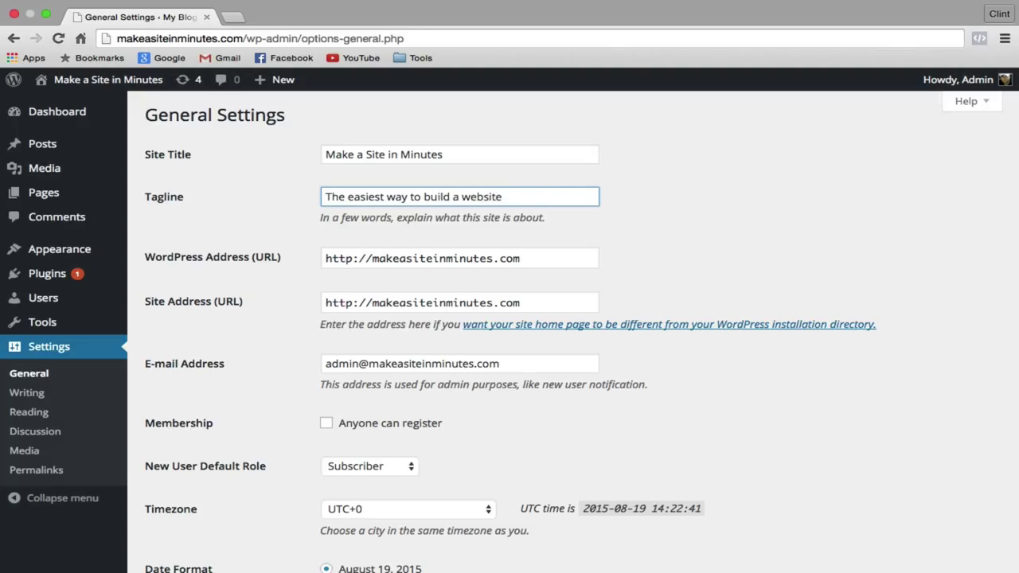
{"action": "scroll", "coordinate": [573, 335], "scroll_direction": "down", "scroll_amount": 10}
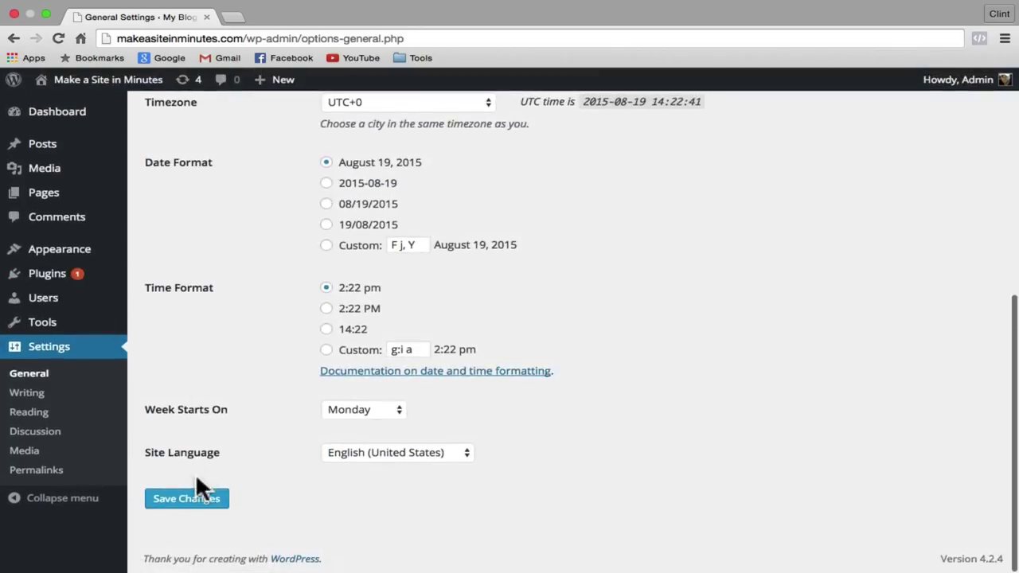
{"action": "left_click", "coordinate": [201, 508]}
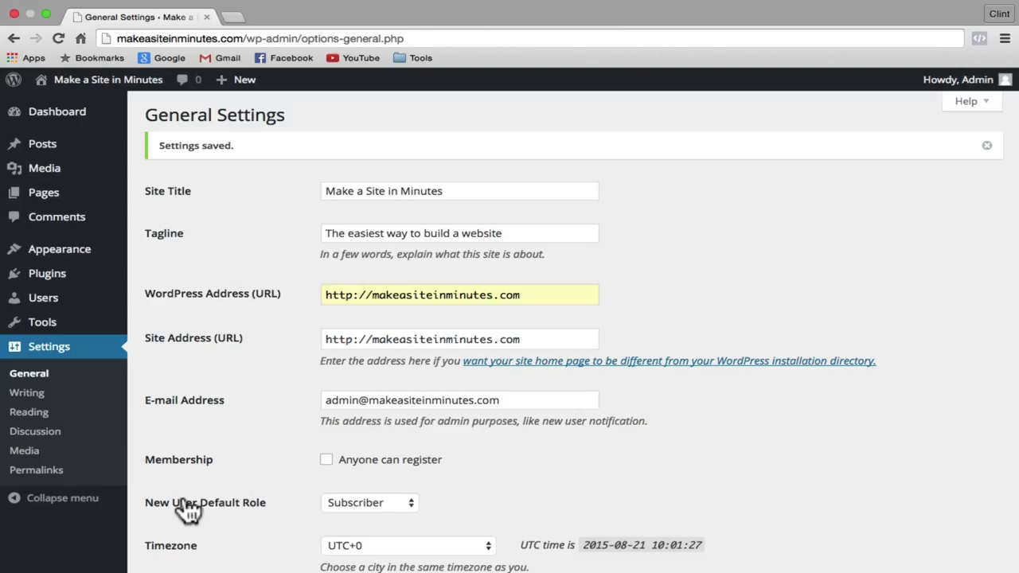
- From the Posts list, edit the Hello World! post
{"action": "left_click", "coordinate": [37, 158]}
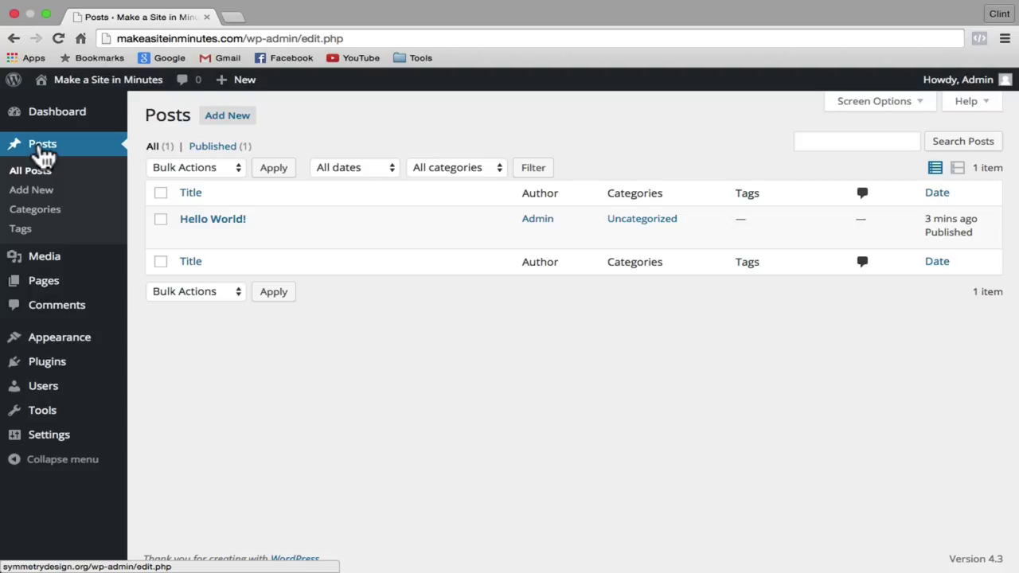
{"action": "mouse_move", "coordinate": [200, 230]}
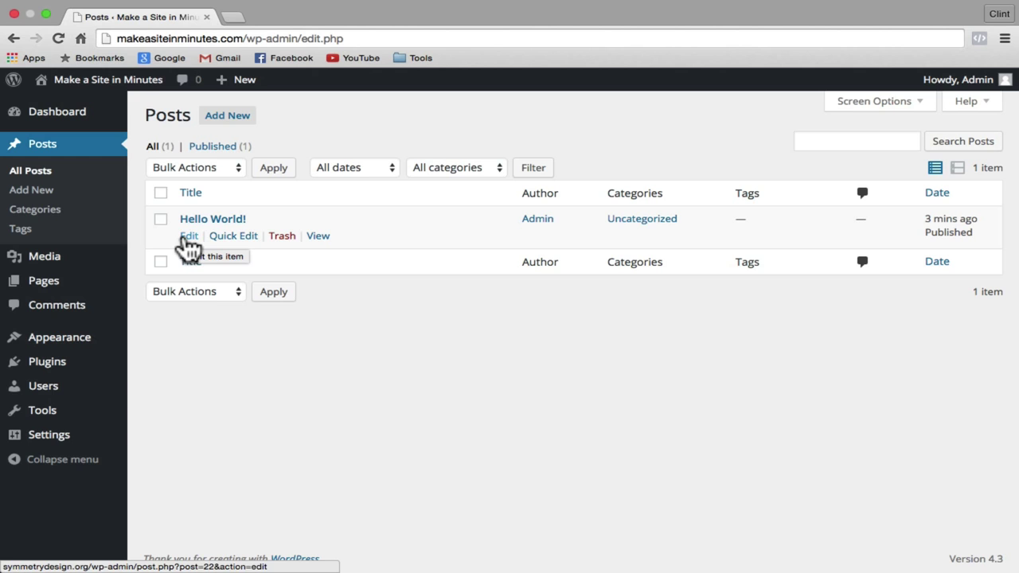
{"action": "left_click", "coordinate": [189, 237]}
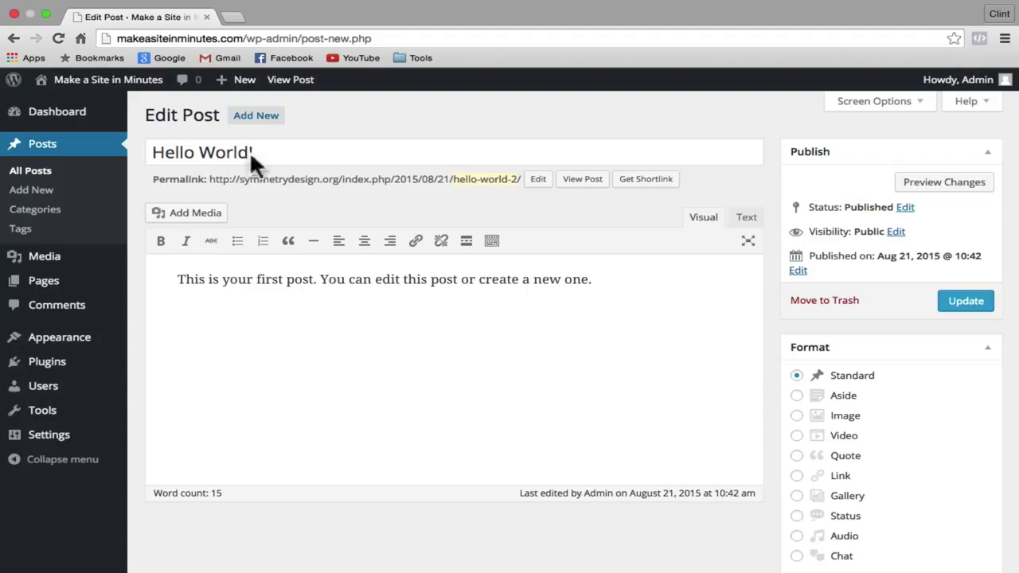
- Retitle 'Hello World!' to 'My First Post', paste lorem ipsum as the body, and blockquote the 'Duis autem' paragraph
{"action": "triple_click", "coordinate": [269, 151]}
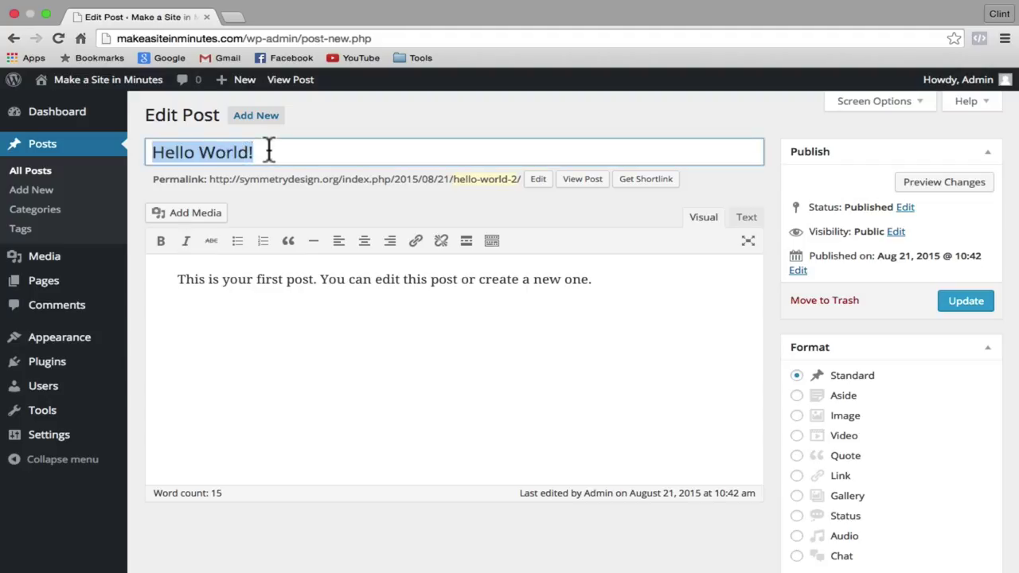
{"action": "type", "text": "My"}
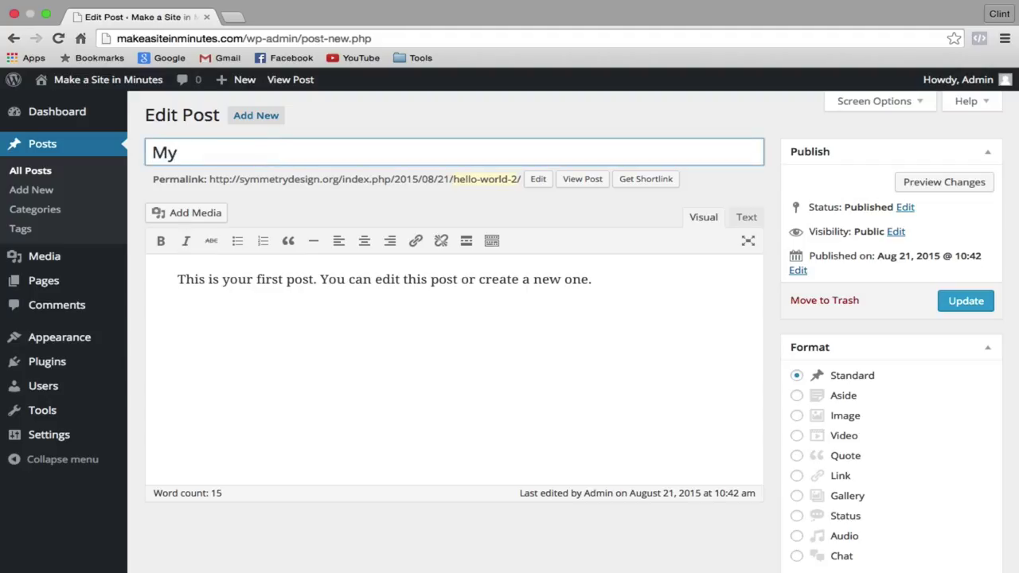
{"action": "type", "text": " First Post"}
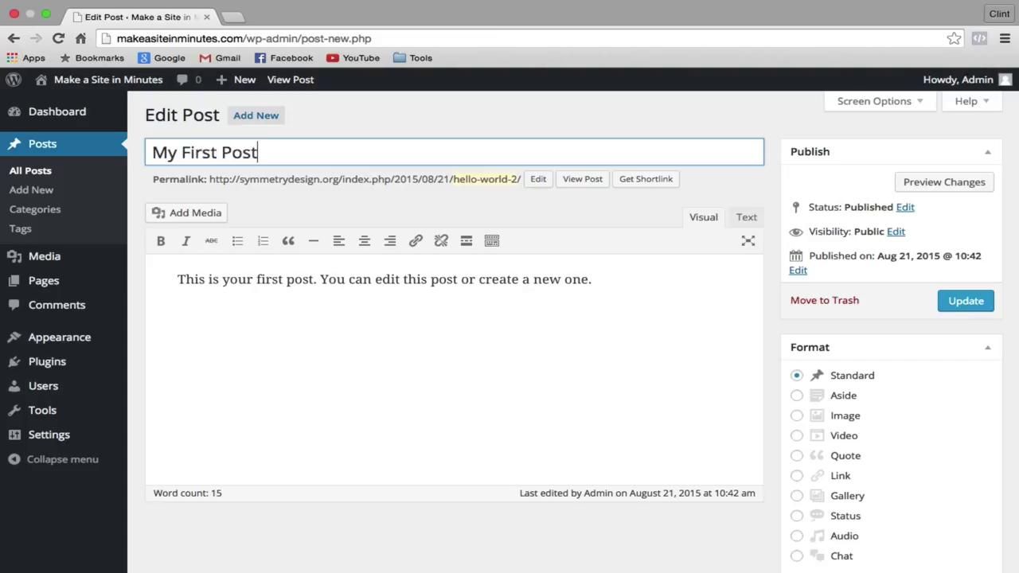
{"action": "left_click_drag", "start_coordinate": [178, 279], "coordinate": [661, 302]}
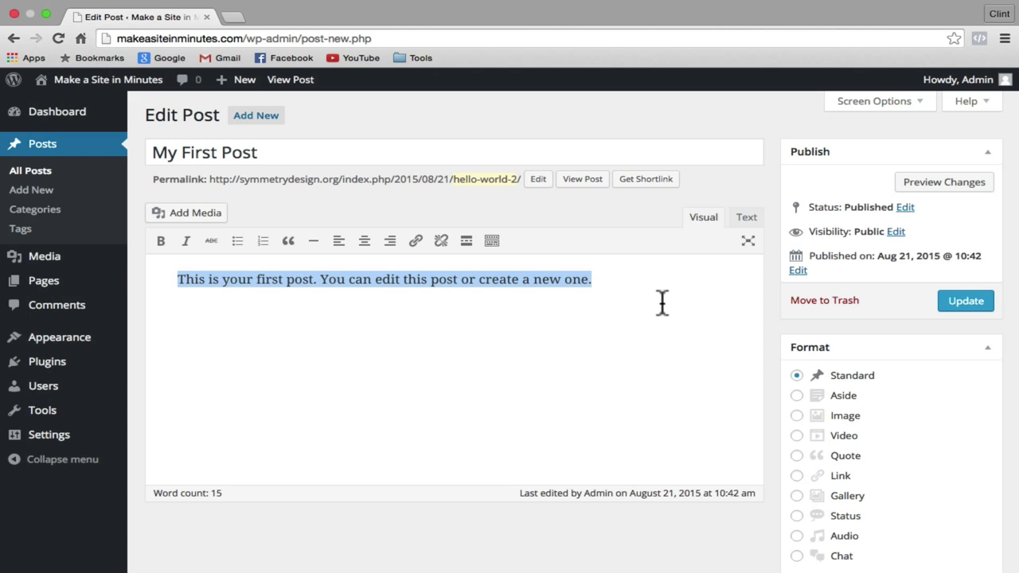
{"action": "key", "text": "super+v"}
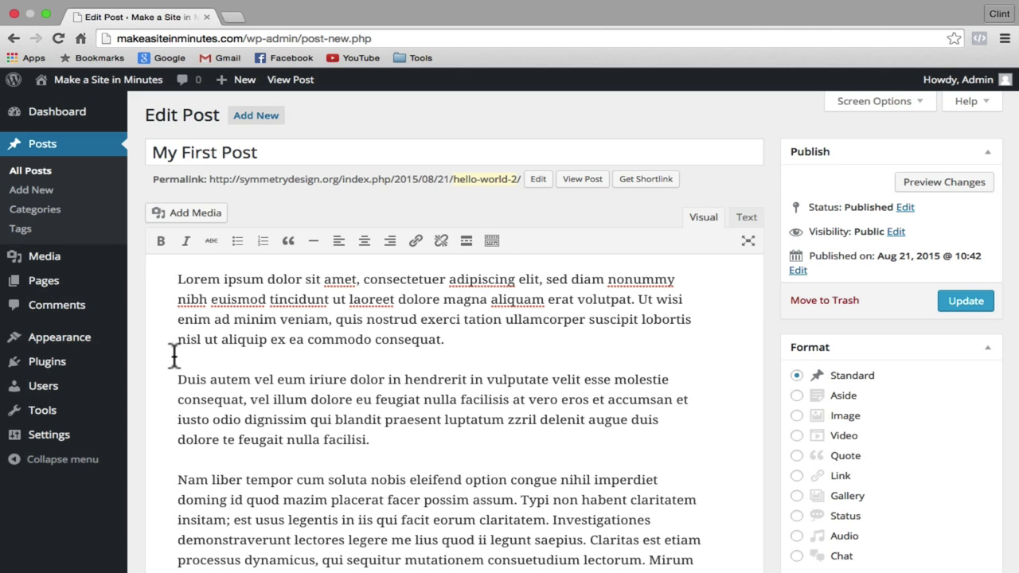
{"action": "left_click_drag", "start_coordinate": [177, 379], "coordinate": [387, 439]}
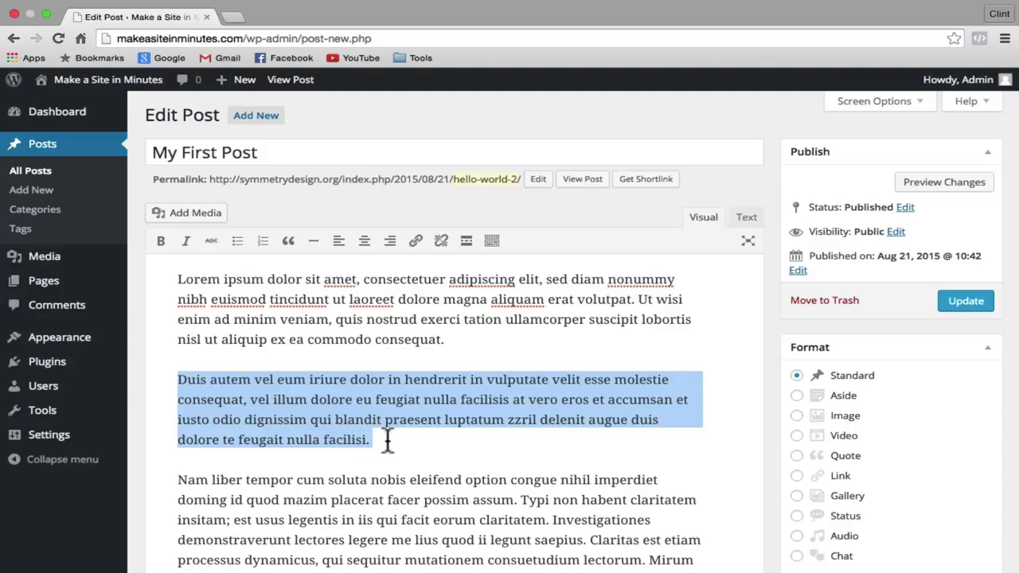
{"action": "left_click", "coordinate": [290, 242]}
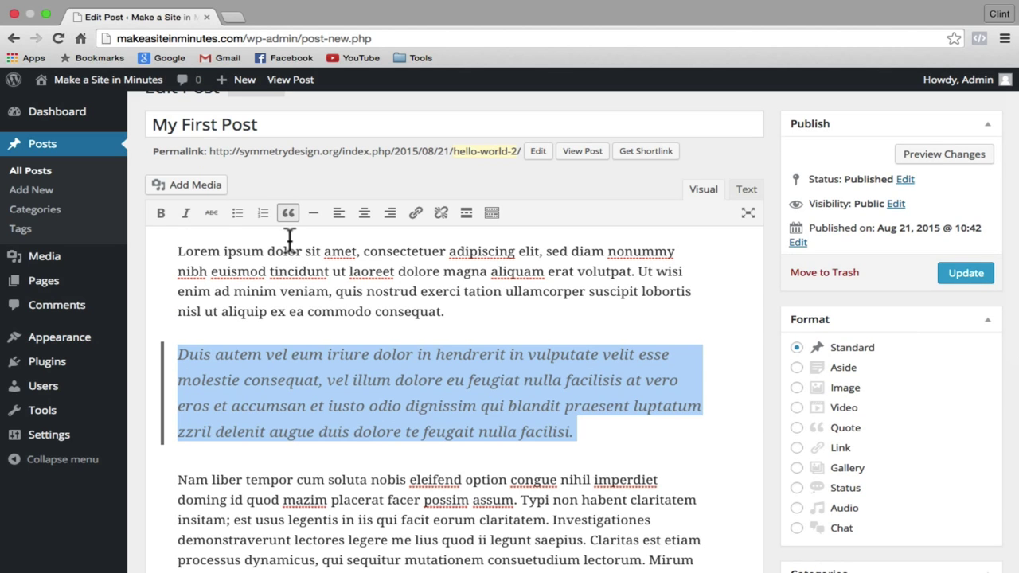
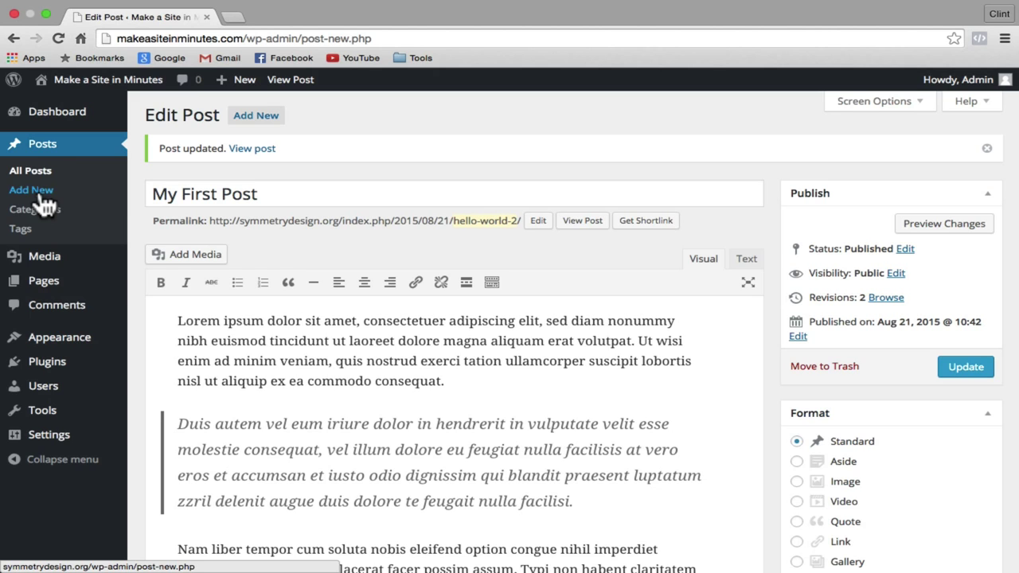
- Create a new post titled 'My Second Post' and paste lorem ipsum paragraphs into its body
{"action": "left_click", "coordinate": [45, 151]}
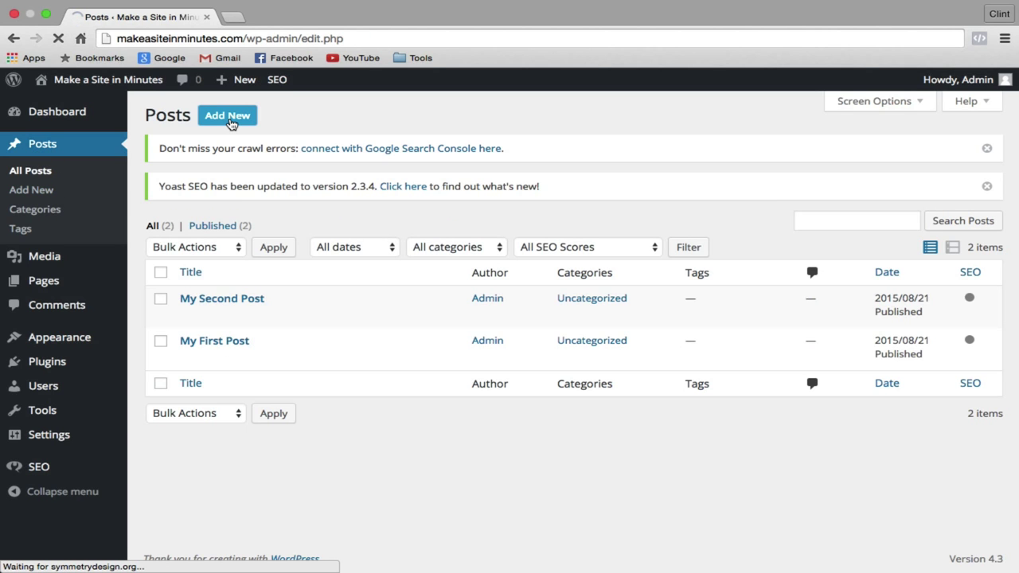
{"action": "left_click", "coordinate": [229, 118]}
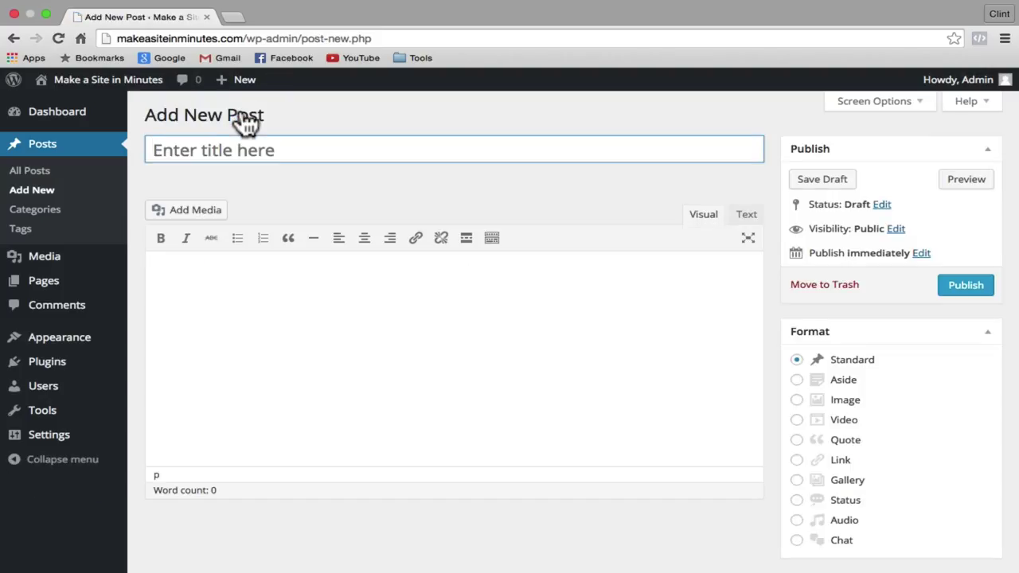
{"action": "left_click", "coordinate": [266, 142]}
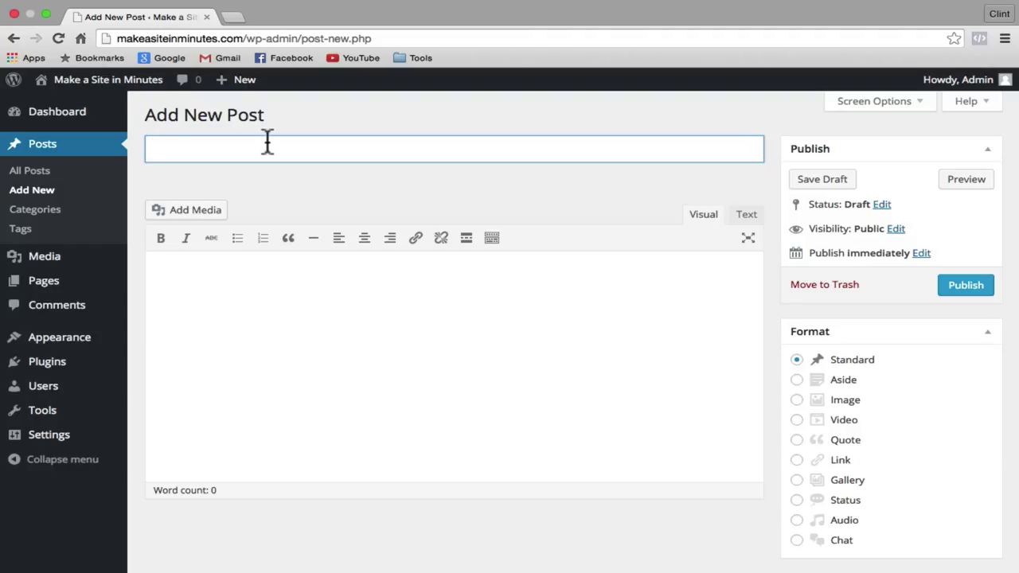
{"action": "type", "text": "My S"}
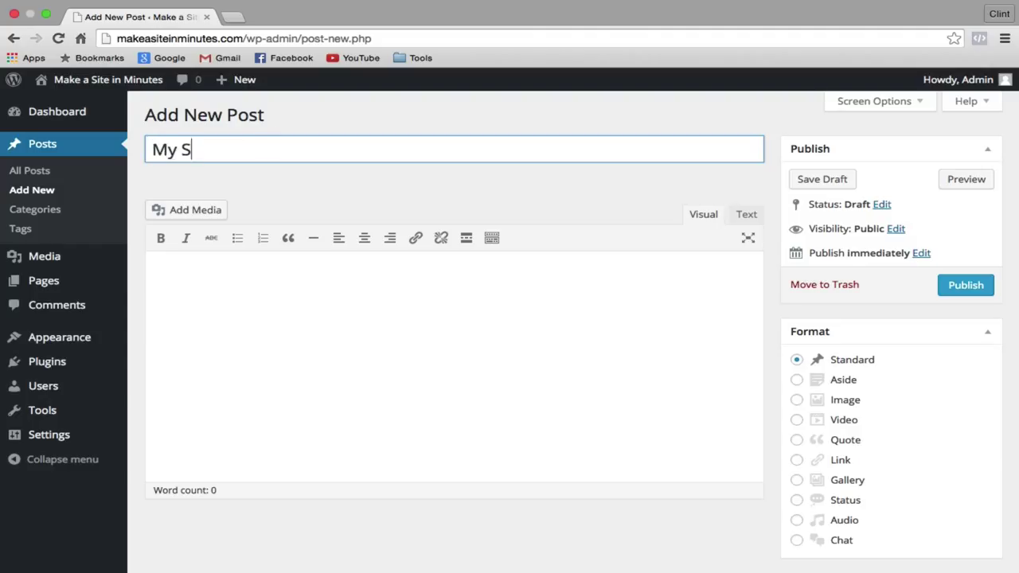
{"action": "type", "text": "econd Post"}
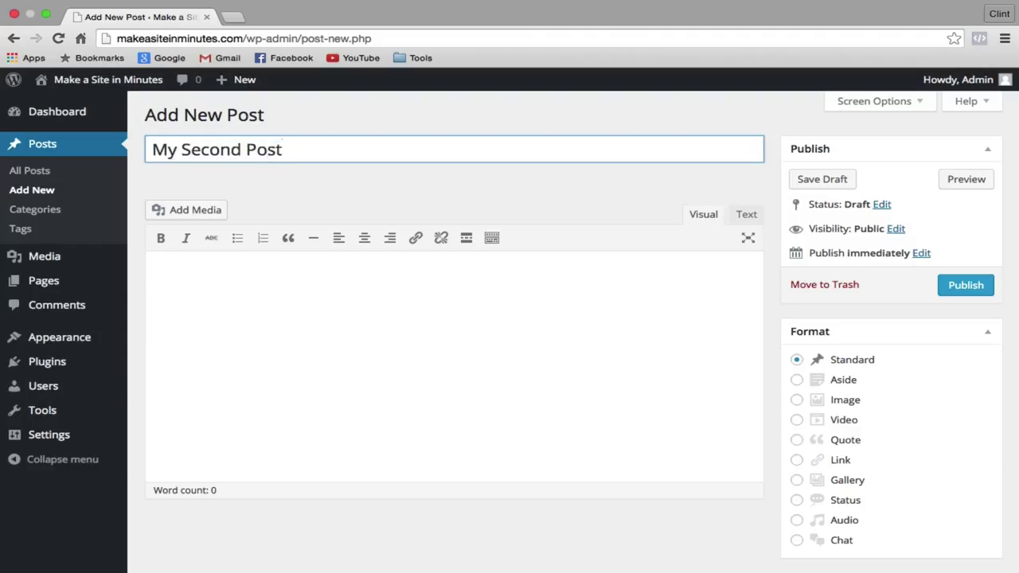
{"action": "left_click", "coordinate": [264, 283]}
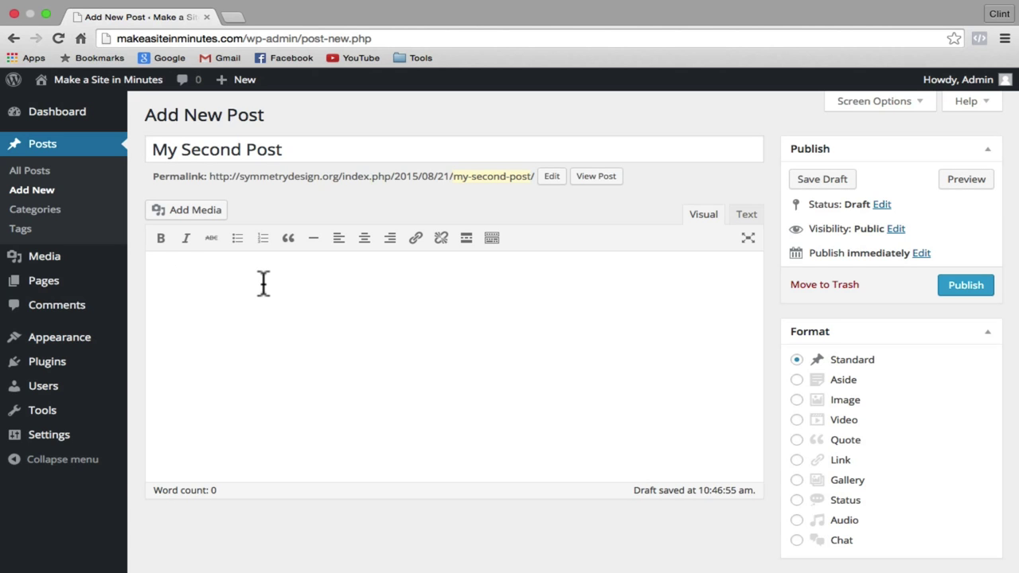
{"action": "key", "text": "super+v"}
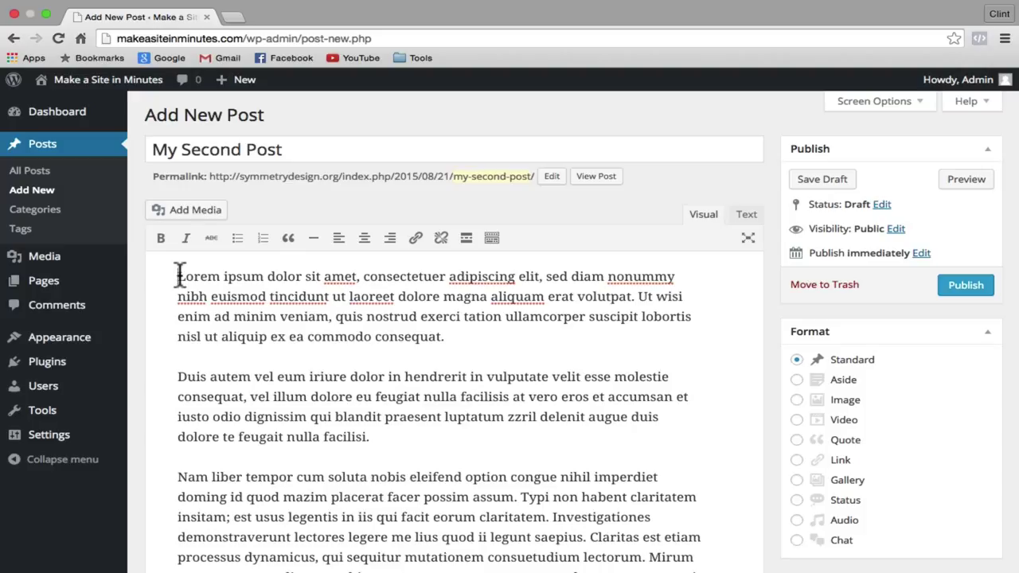
- Upload 004_lorem.jpg through Add Media and insert it into the post
{"action": "left_click", "coordinate": [202, 215]}
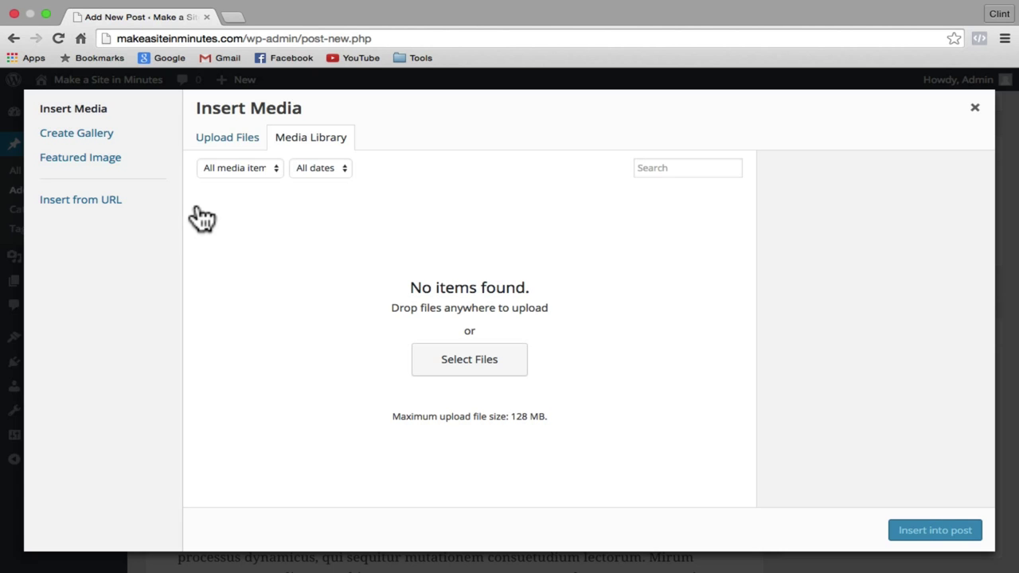
{"action": "left_click", "coordinate": [233, 148]}
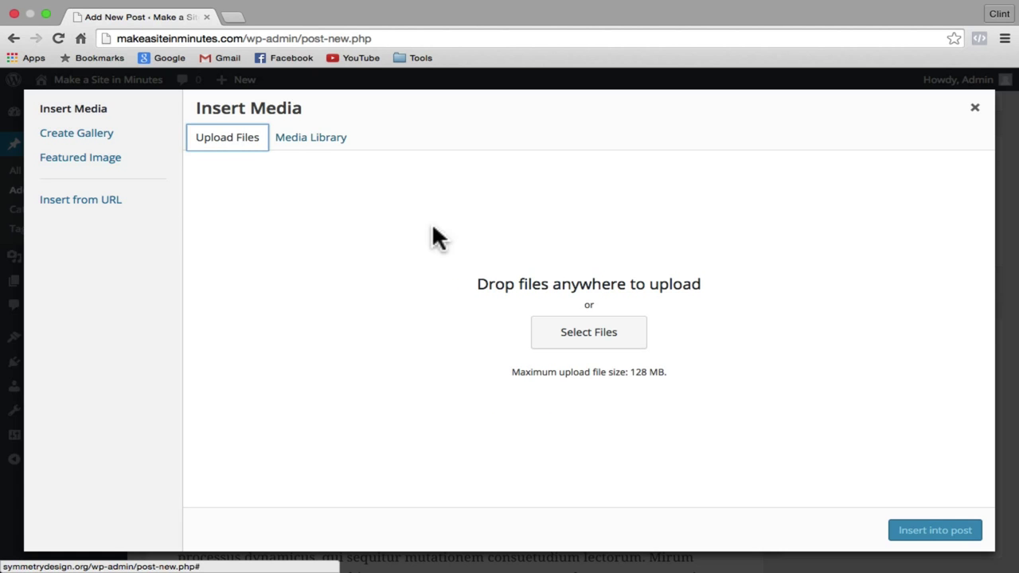
{"action": "left_click", "coordinate": [584, 336]}
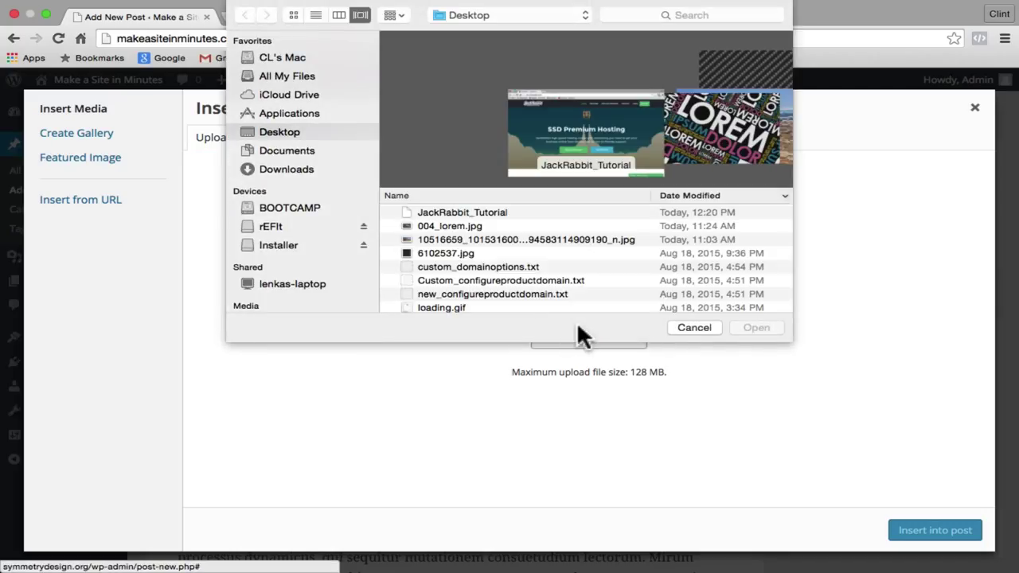
{"action": "left_click", "coordinate": [458, 226]}
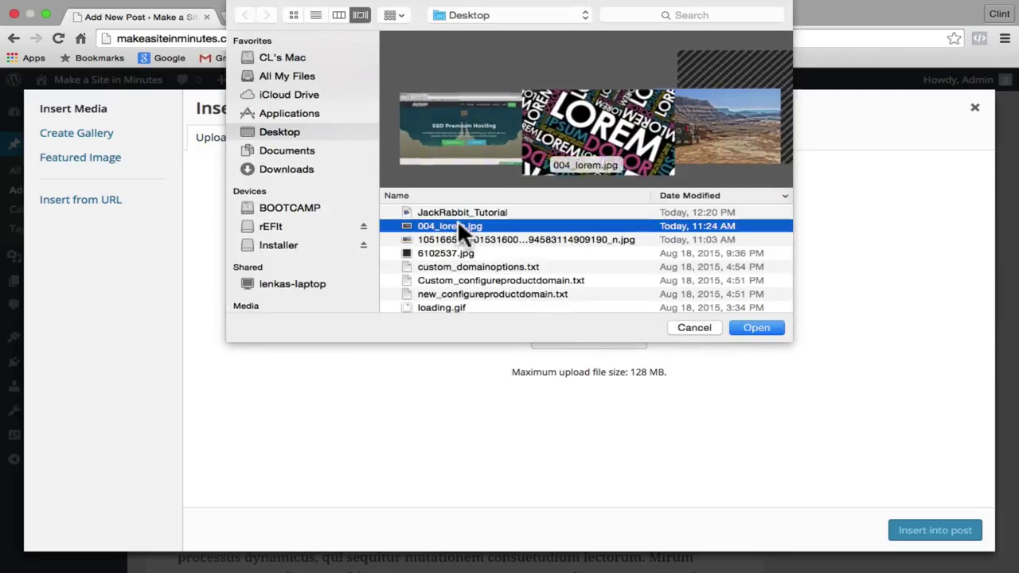
{"action": "left_click", "coordinate": [763, 327]}
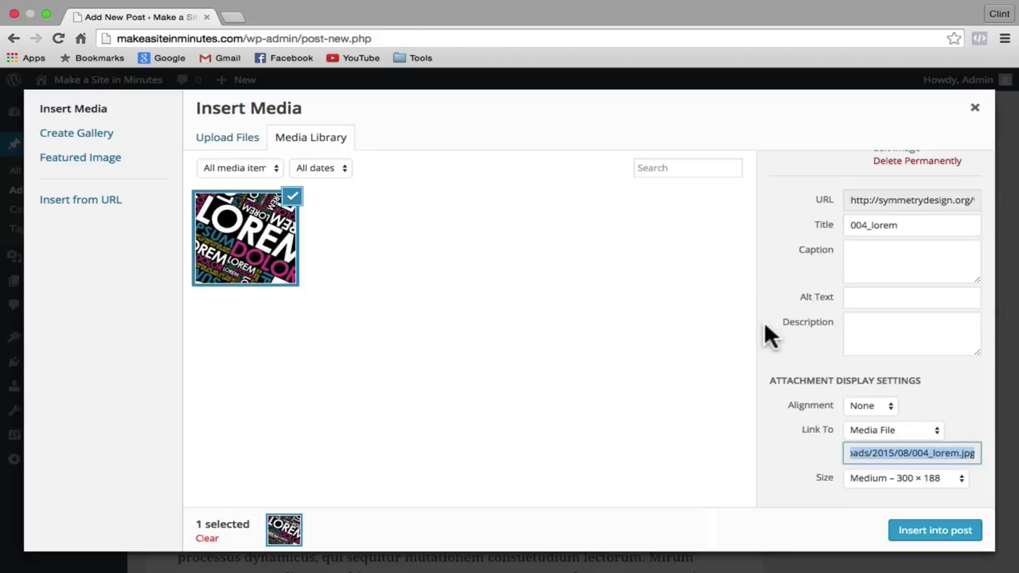
{"action": "left_click", "coordinate": [935, 530]}
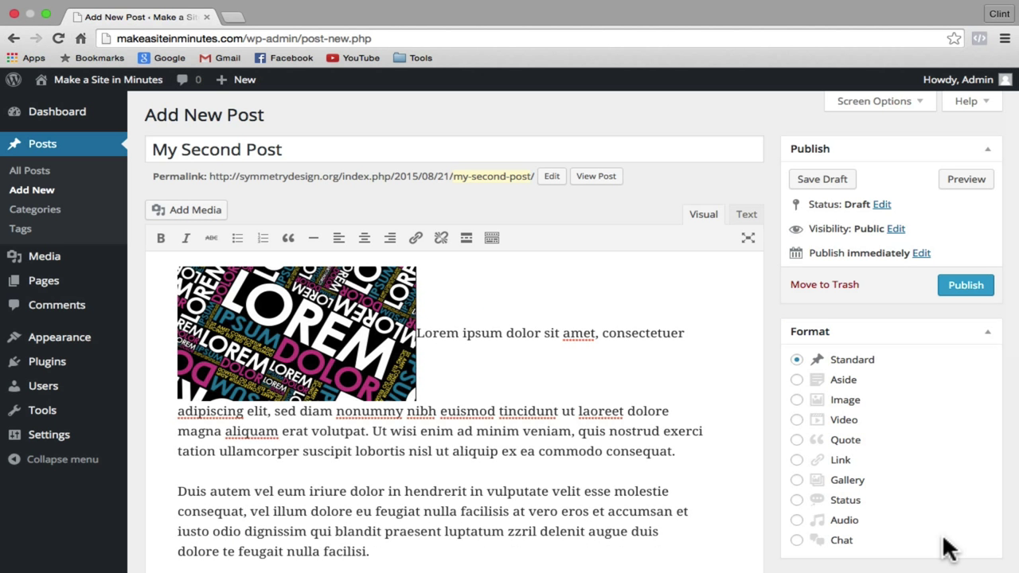
- Align the lorem image to the right of the text and publish the post
{"action": "left_click", "coordinate": [323, 348]}
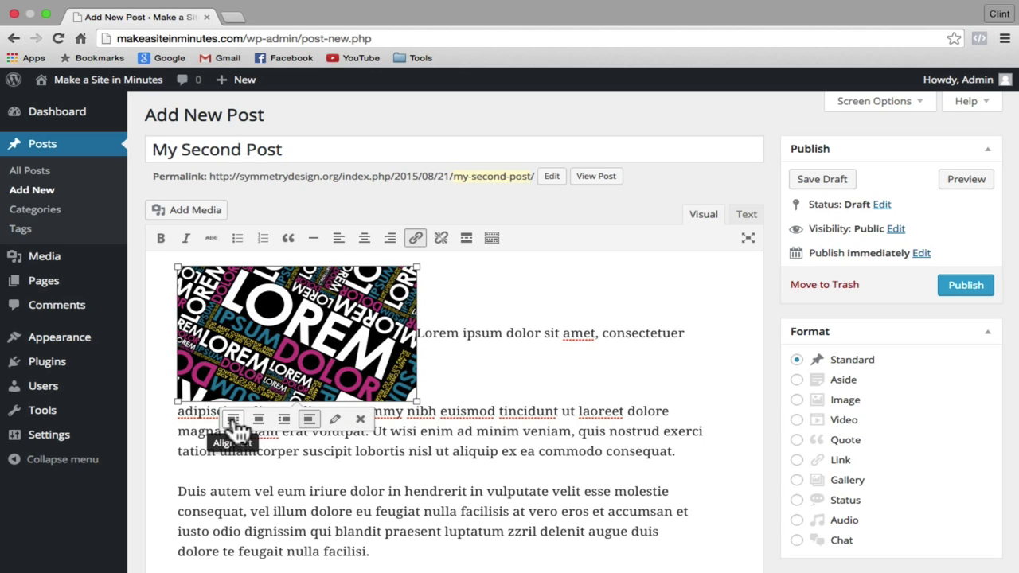
{"action": "left_click", "coordinate": [284, 419]}
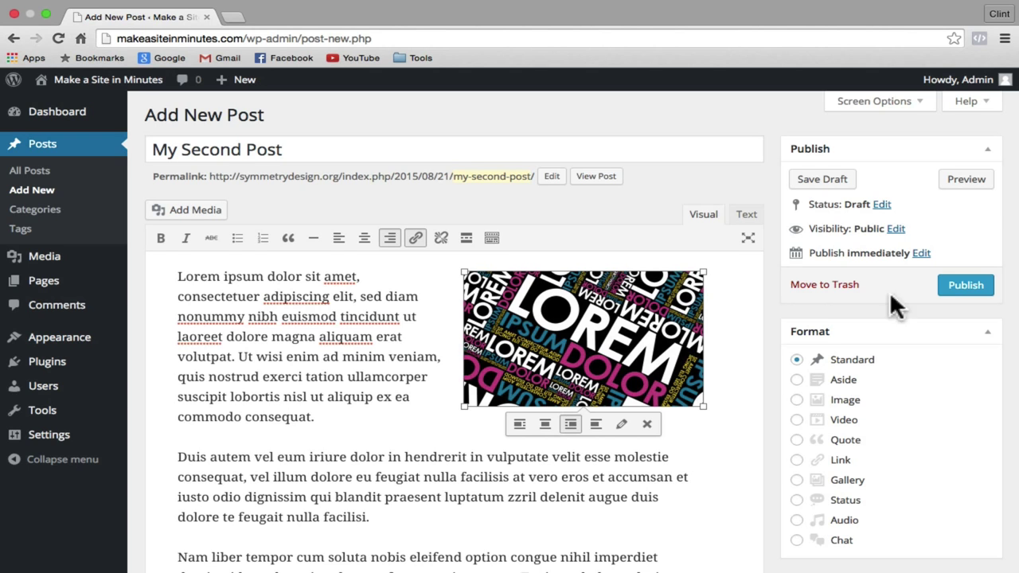
{"action": "left_click", "coordinate": [982, 293]}
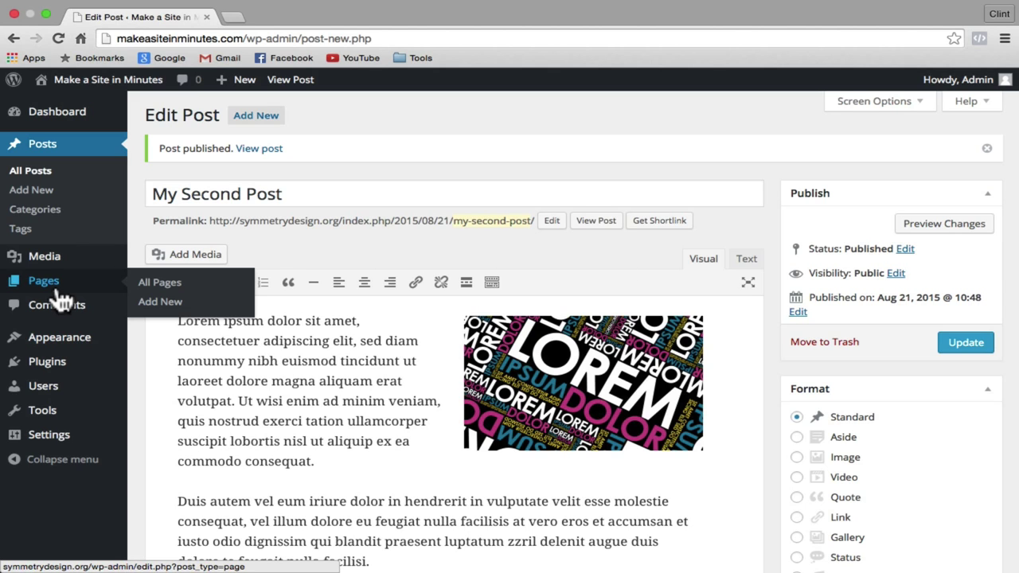
- Retitle Sample Page as 'About Me', update it, and go back to the Pages list
{"action": "left_click", "coordinate": [58, 291]}
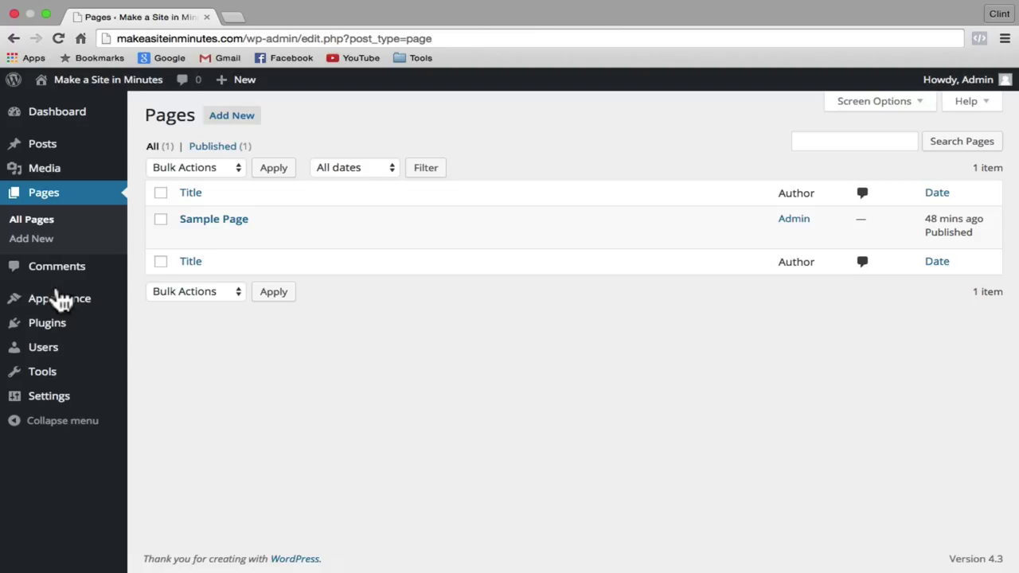
{"action": "mouse_move", "coordinate": [199, 230]}
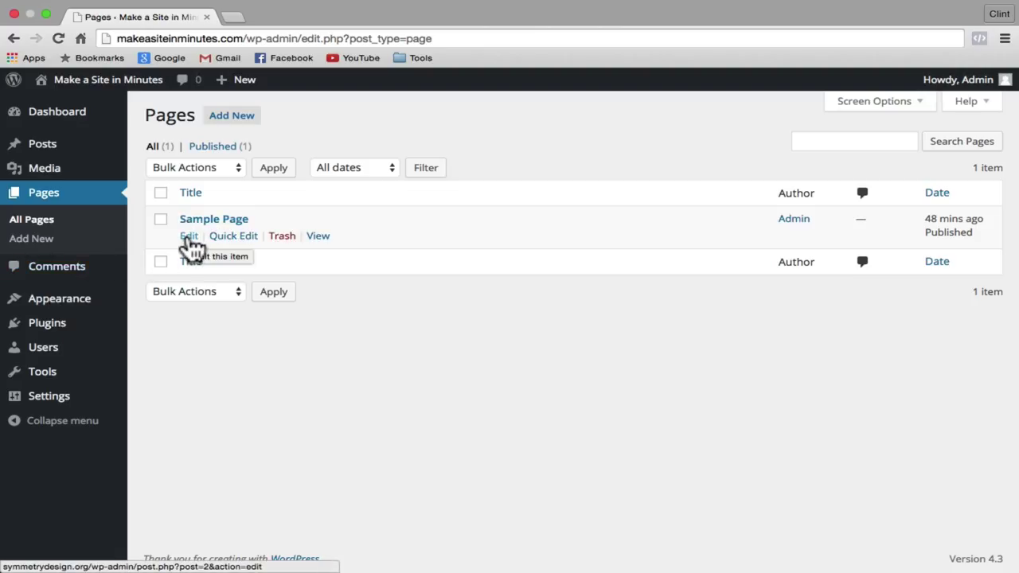
{"action": "left_click", "coordinate": [190, 238]}
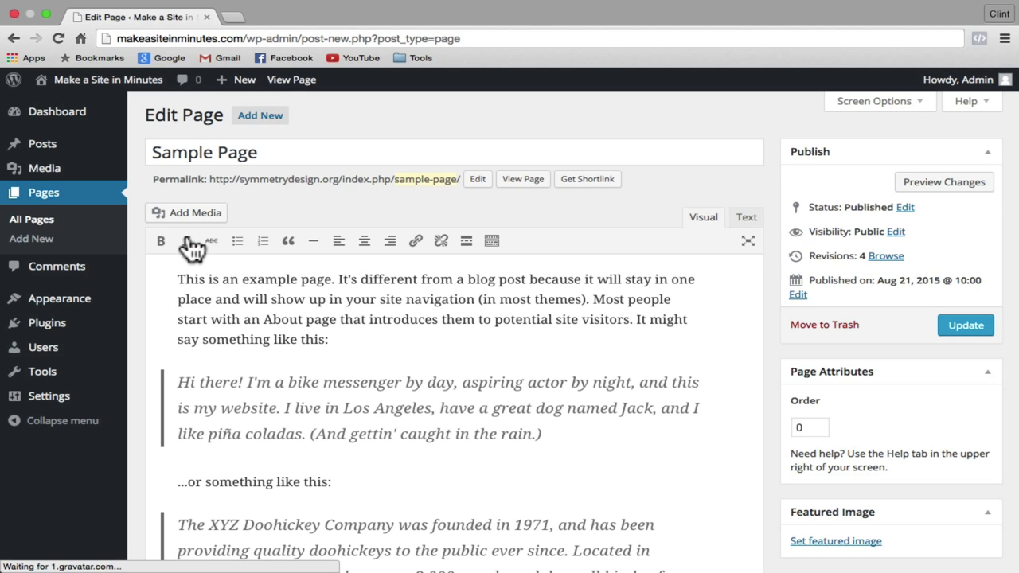
{"action": "left_click_drag", "start_coordinate": [283, 156], "coordinate": [149, 151]}
{"action": "type", "text": "About Me"}
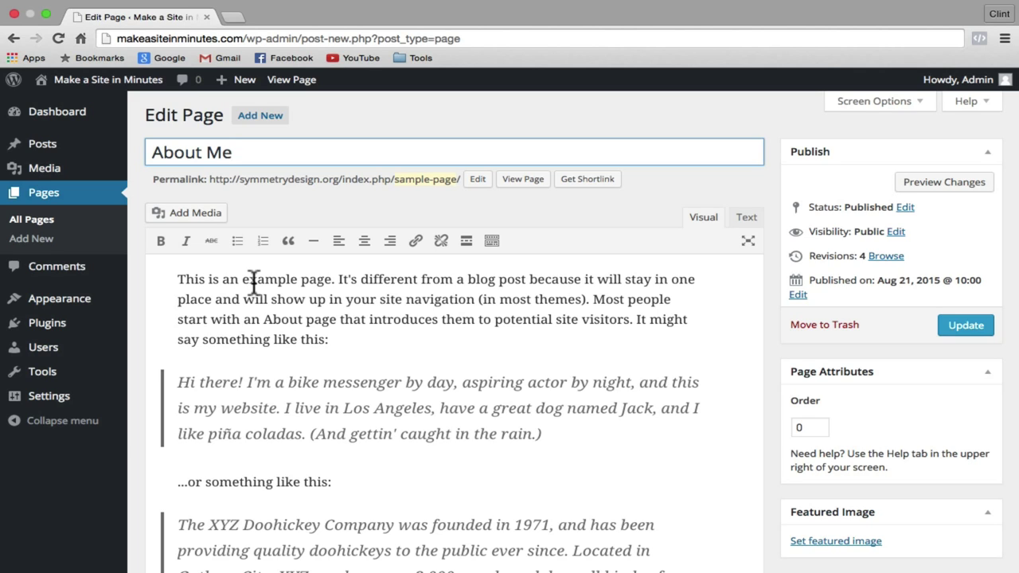
{"action": "left_click", "coordinate": [965, 324]}
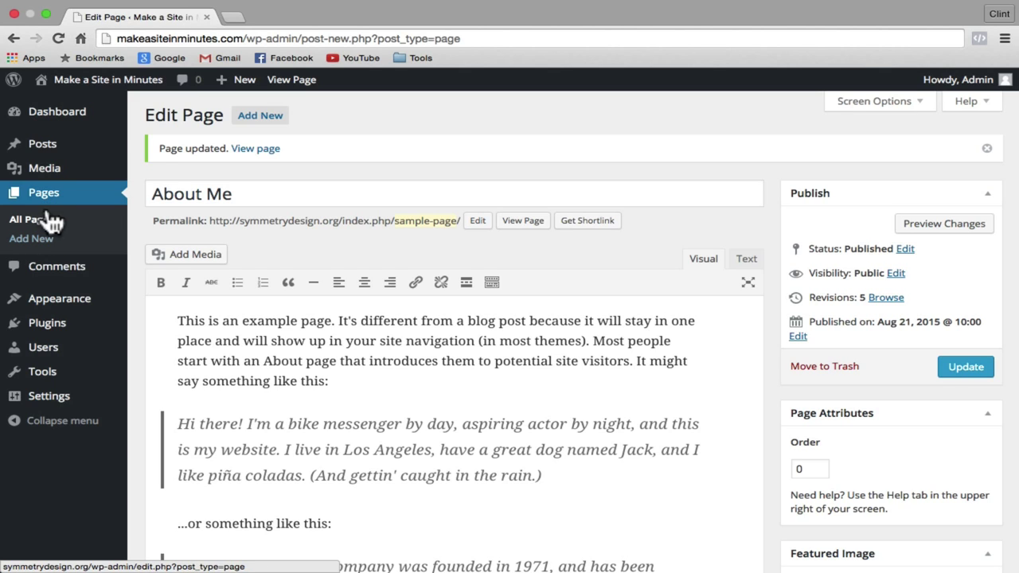
{"action": "left_click", "coordinate": [53, 200]}
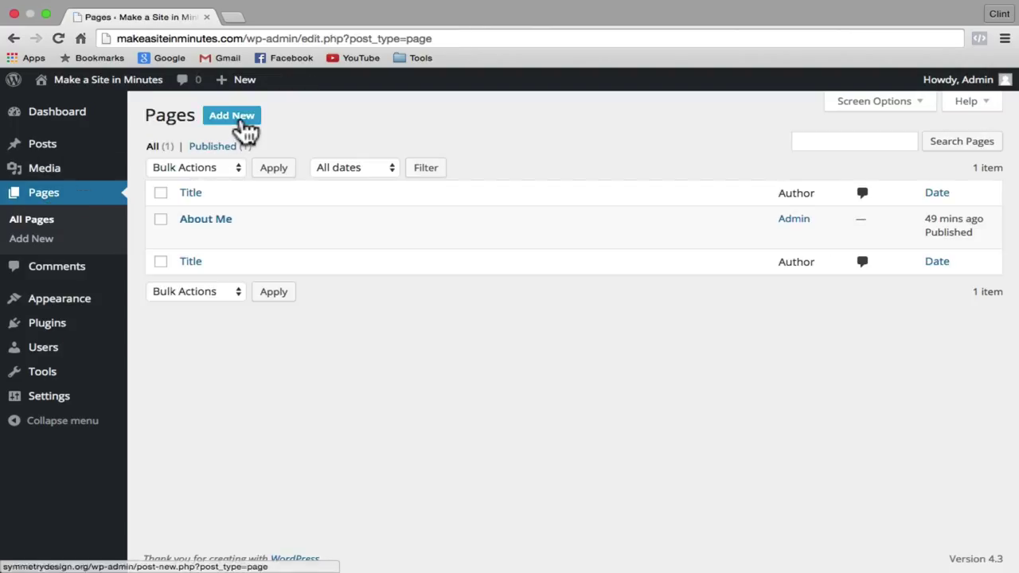
- Start a new page titled 'Contact Me'
{"action": "left_click", "coordinate": [243, 121]}
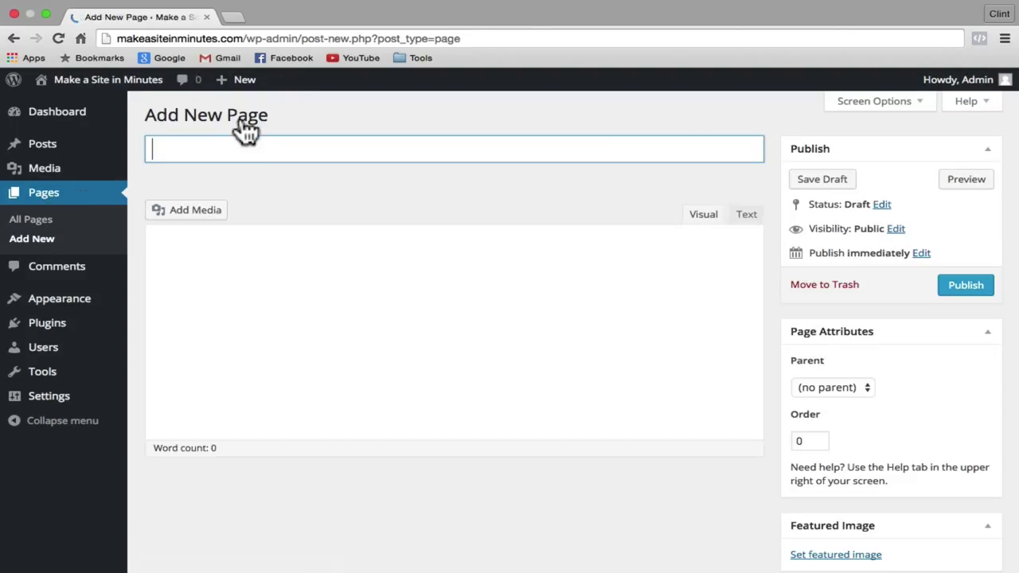
{"action": "left_click", "coordinate": [242, 148]}
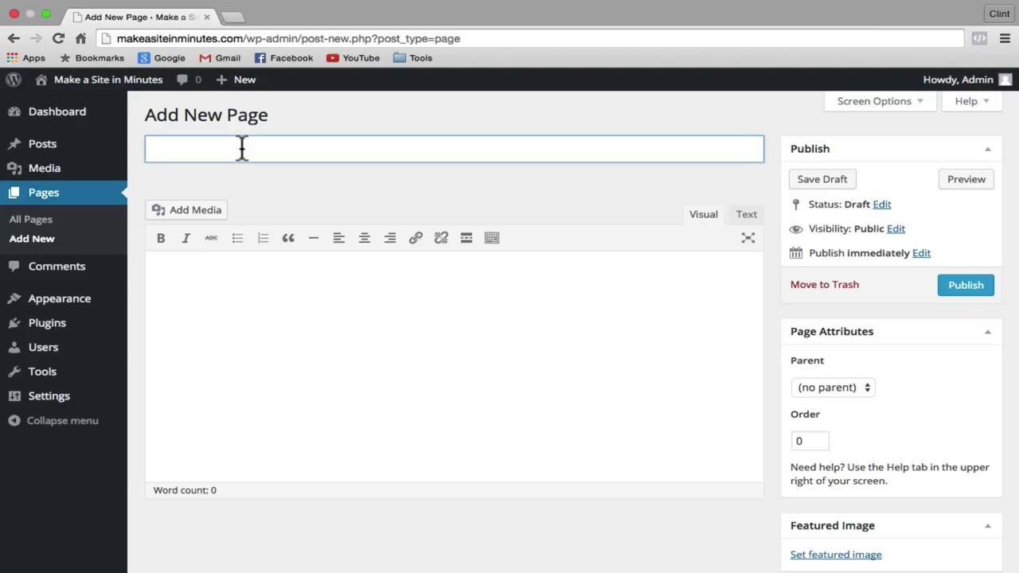
{"action": "type", "text": "Contact Me"}
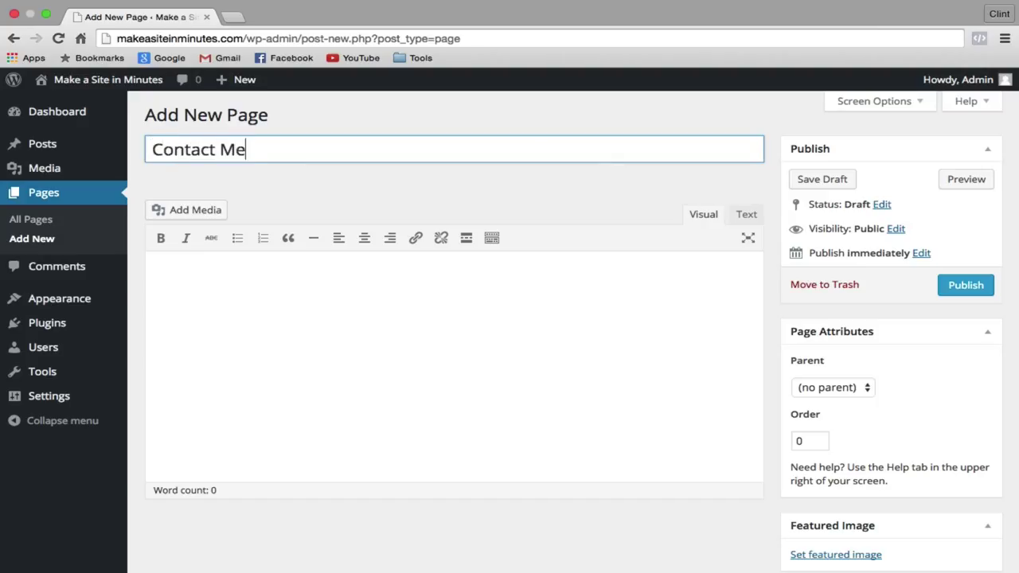
- Fill the body with a 'Contact Info' line and the phone number below it, then publish
{"action": "left_click", "coordinate": [185, 304]}
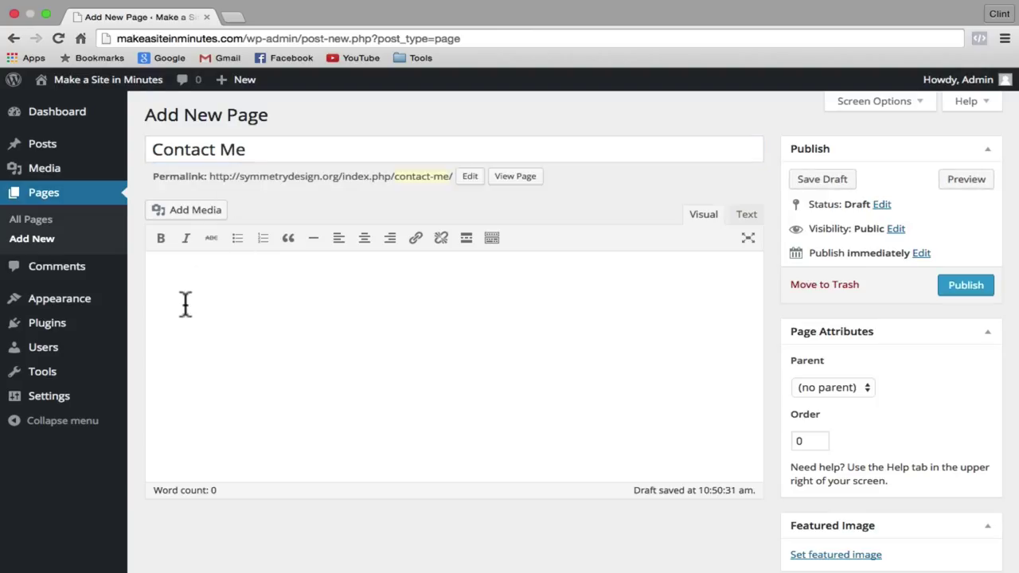
{"action": "type", "text": "Contact Info"}
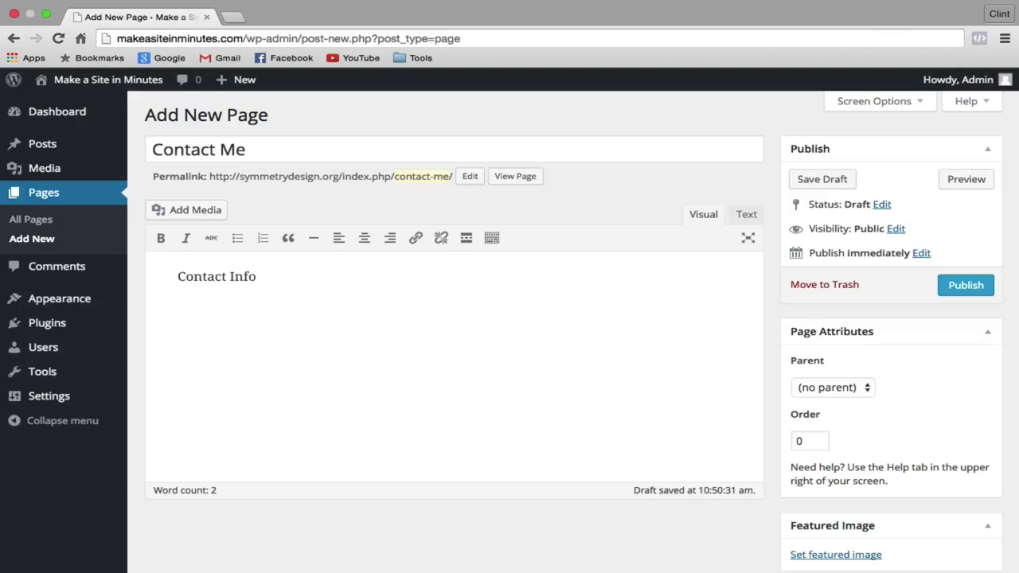
{"action": "key", "text": "BackSpace"}
{"action": "key", "text": "Return"}
{"action": "type", "text": "(555) 555-5555"}
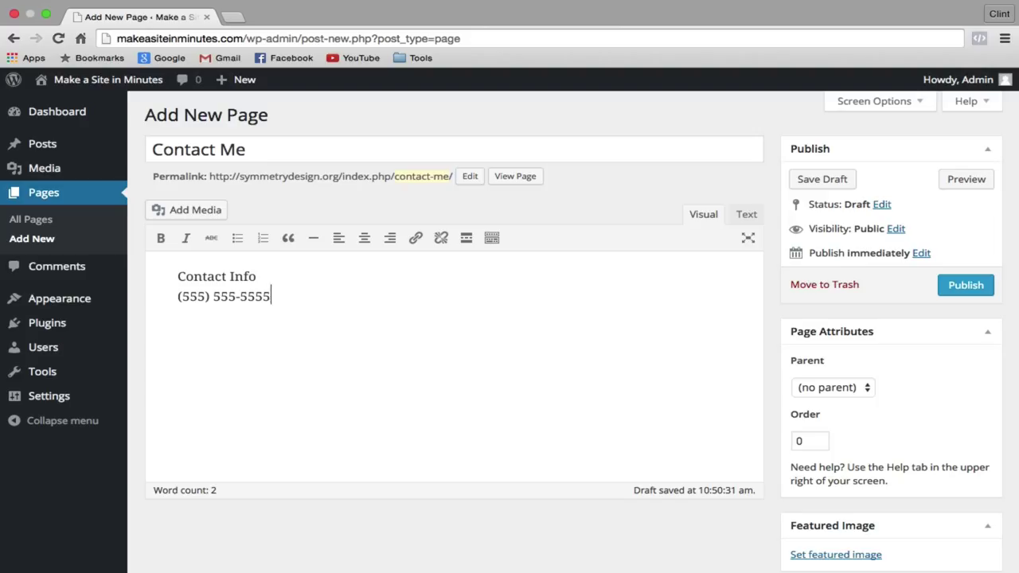
{"action": "left_click", "coordinate": [970, 287]}
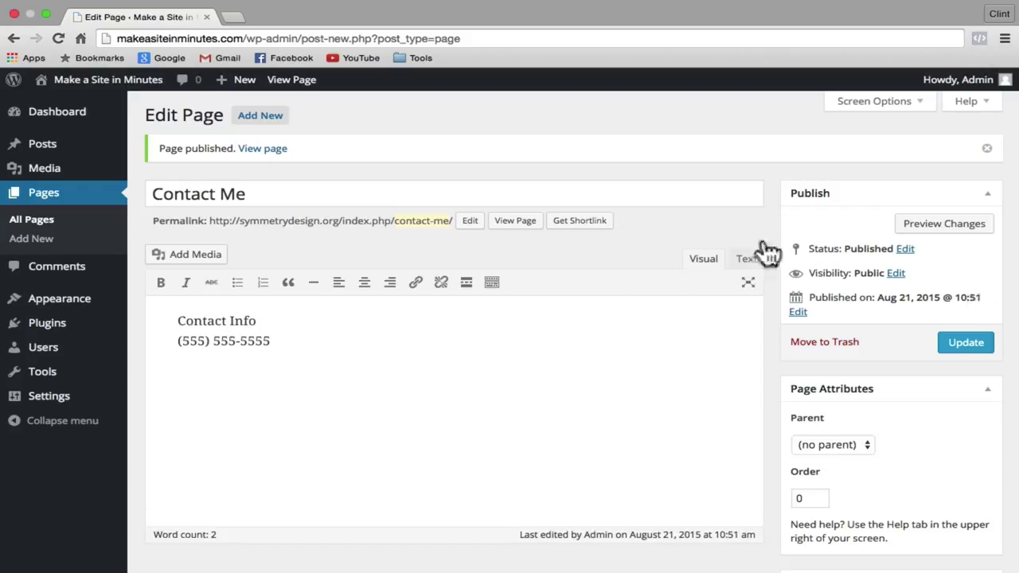
{"action": "mouse_move", "coordinate": [18, 307]}
{"action": "left_click", "coordinate": [170, 344]}
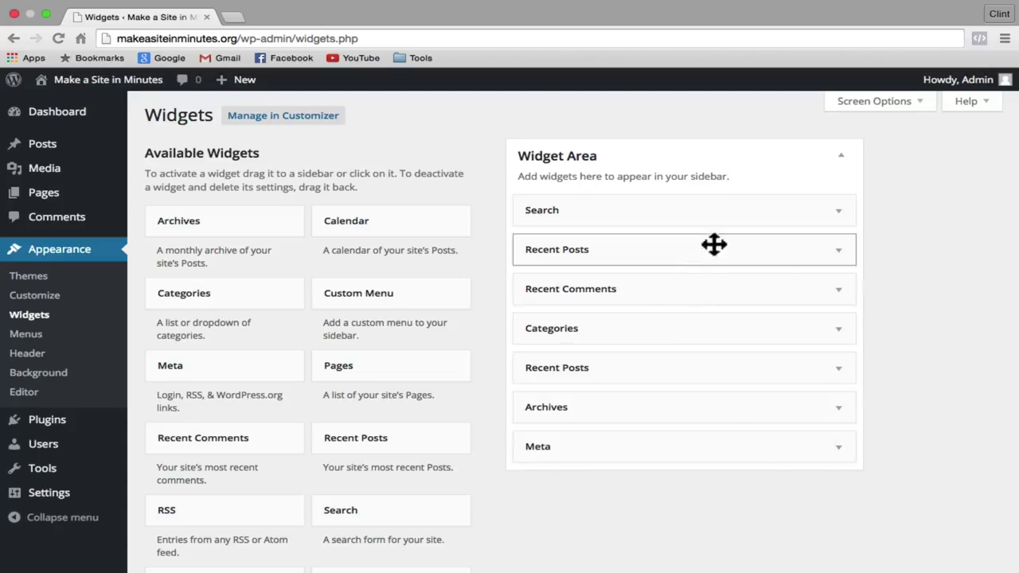
- Remove the Recent Posts, Recent Comments, Categories, Archives and Meta widgets from the sidebar
{"action": "left_click_drag", "start_coordinate": [714, 245], "coordinate": [337, 278]}
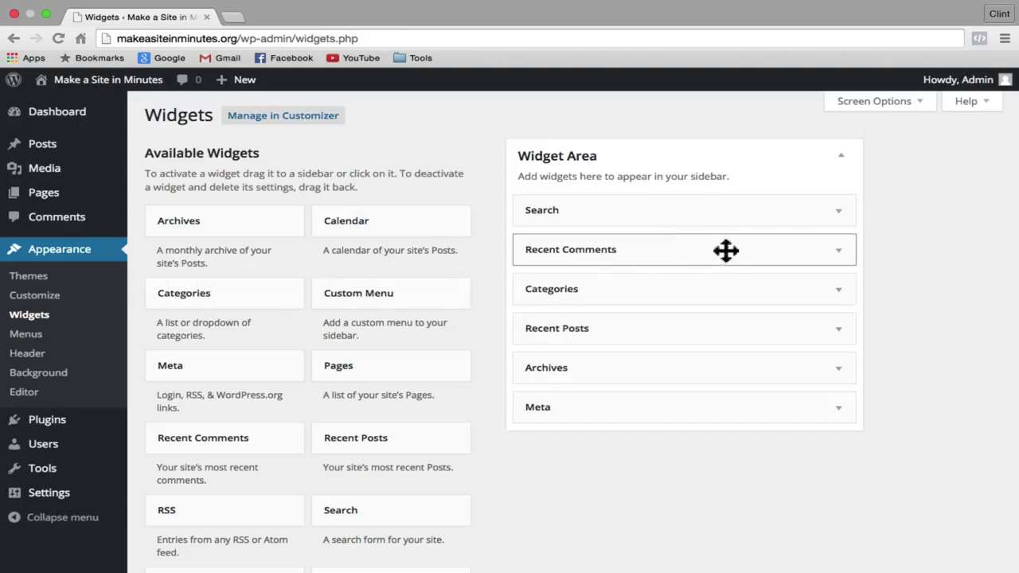
{"action": "left_click_drag", "start_coordinate": [738, 250], "coordinate": [331, 262]}
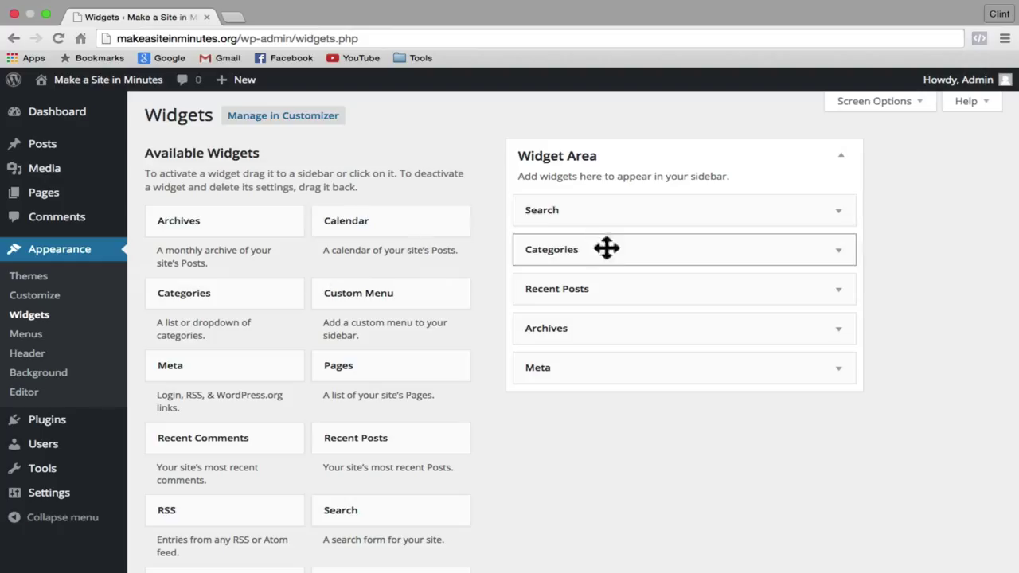
{"action": "left_click_drag", "start_coordinate": [636, 250], "coordinate": [291, 273]}
{"action": "left_click_drag", "start_coordinate": [625, 259], "coordinate": [338, 274]}
{"action": "left_click_drag", "start_coordinate": [629, 250], "coordinate": [358, 264]}
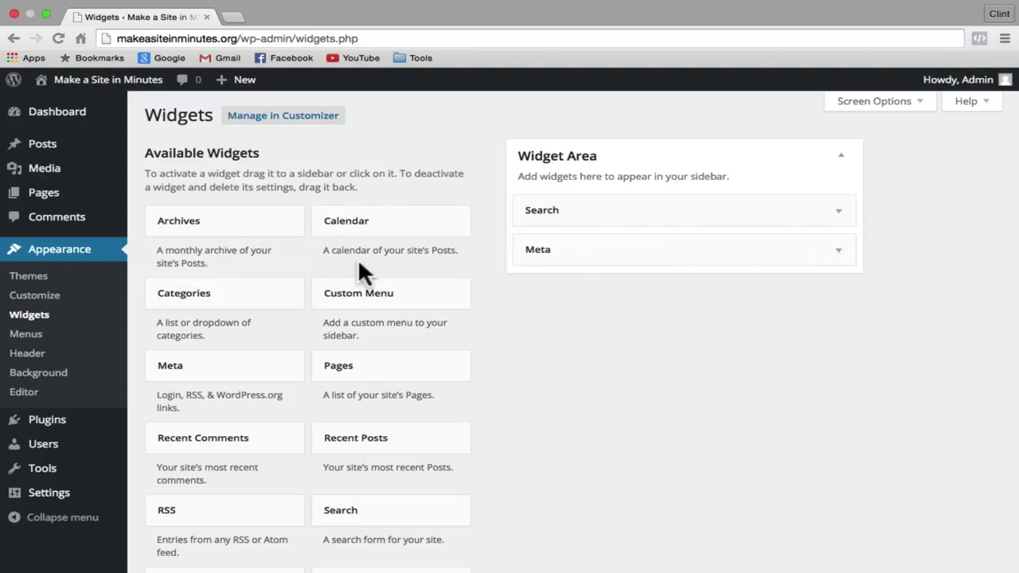
{"action": "left_click_drag", "start_coordinate": [658, 250], "coordinate": [323, 302]}
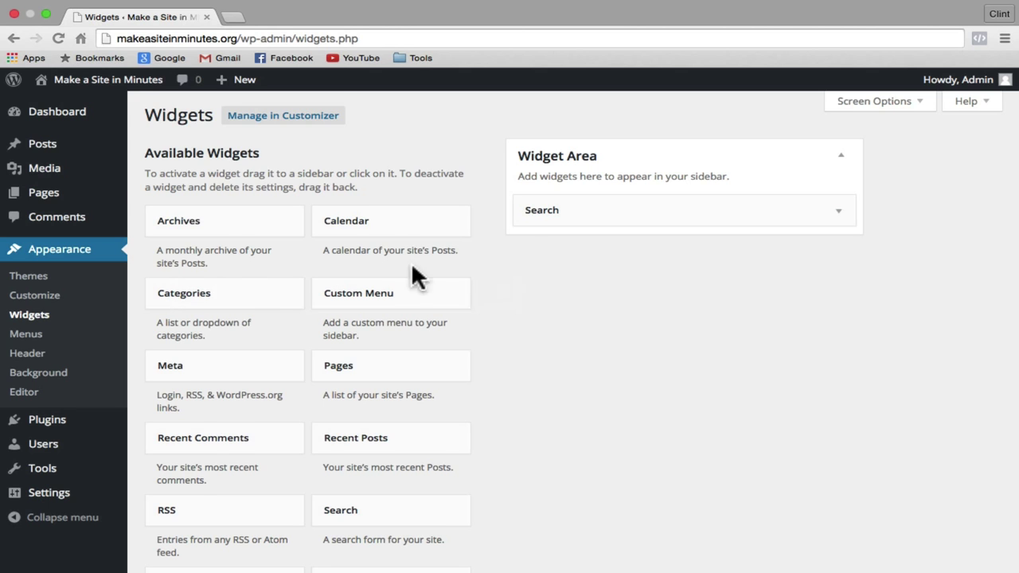
{"action": "scroll", "coordinate": [491, 256], "scroll_direction": "down", "scroll_amount": 3}
{"action": "scroll", "coordinate": [491, 255], "scroll_direction": "up", "scroll_amount": 3}
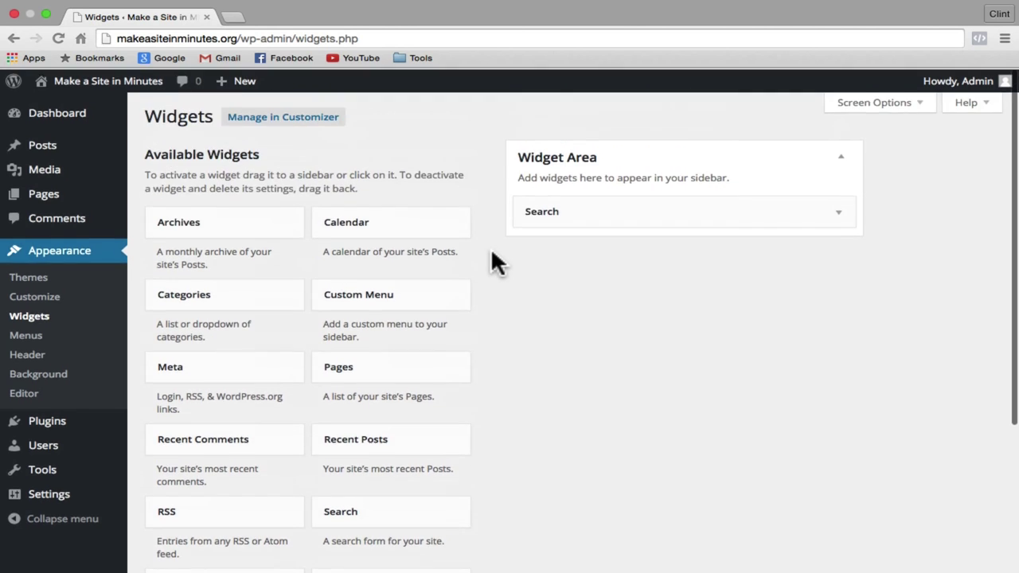
- Add Pages, Categories, Recent Posts and Calendar widgets below Search, collapsing each
{"action": "left_click_drag", "start_coordinate": [369, 374], "coordinate": [567, 250]}
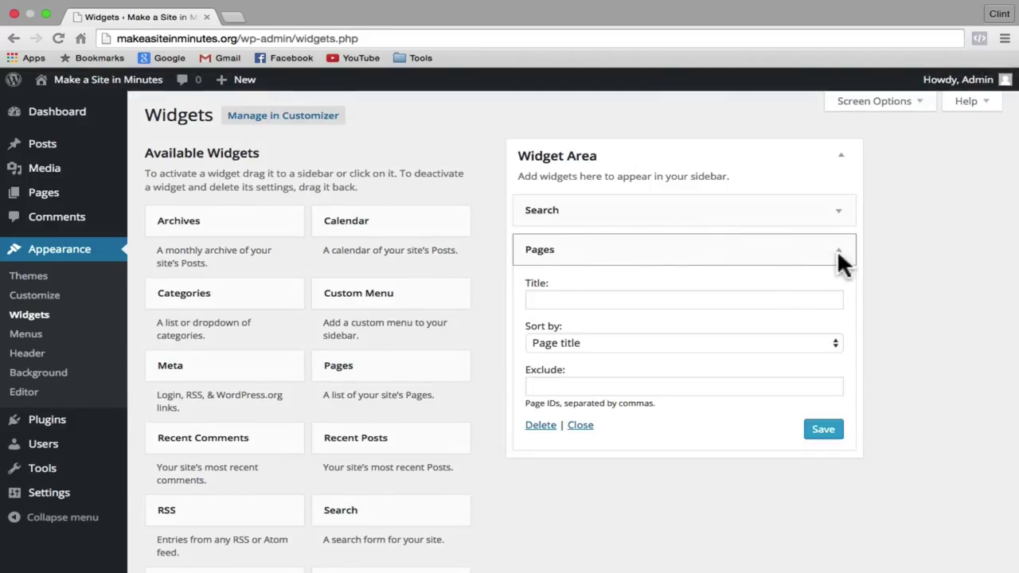
{"action": "left_click", "coordinate": [837, 250]}
{"action": "left_click_drag", "start_coordinate": [189, 311], "coordinate": [549, 294]}
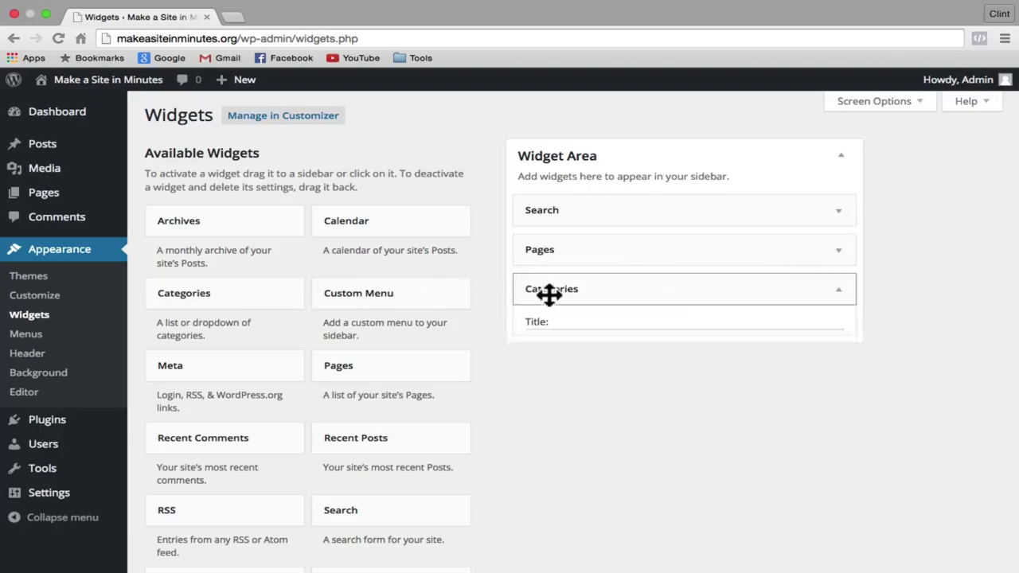
{"action": "left_click", "coordinate": [832, 290]}
{"action": "left_click_drag", "start_coordinate": [342, 445], "coordinate": [571, 334]}
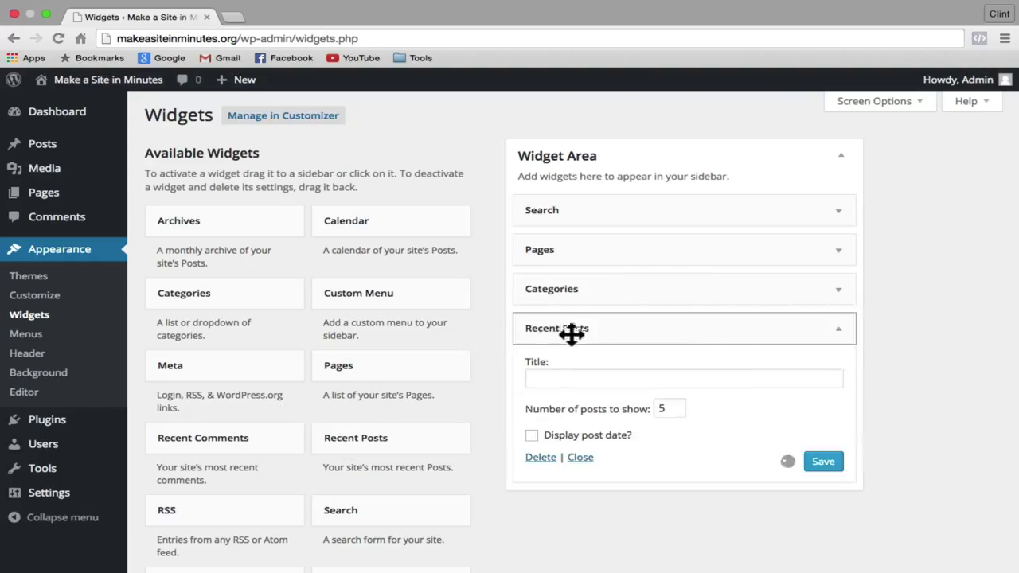
{"action": "left_click", "coordinate": [843, 325]}
{"action": "left_click_drag", "start_coordinate": [354, 237], "coordinate": [587, 362]}
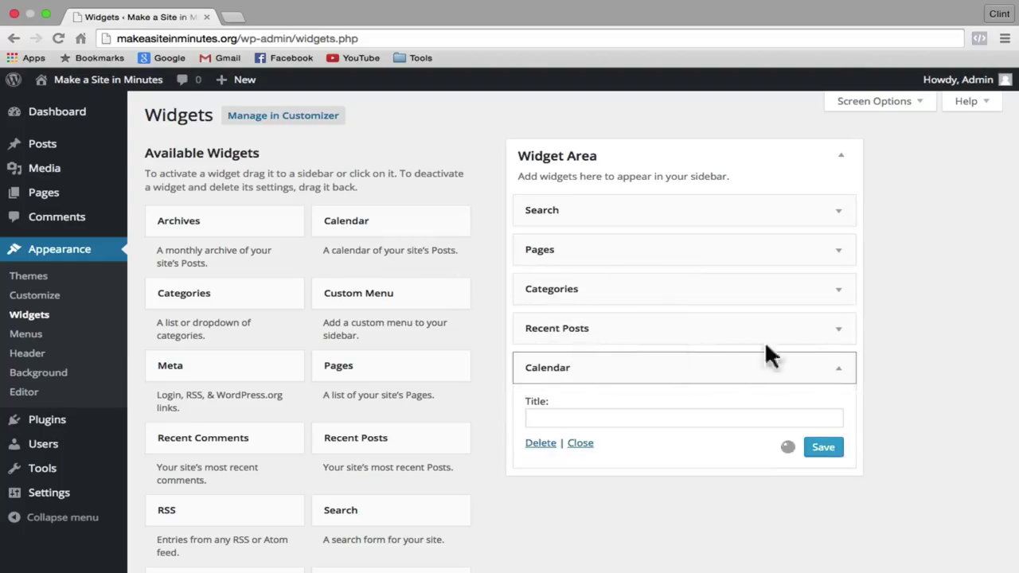
{"action": "left_click", "coordinate": [838, 365]}
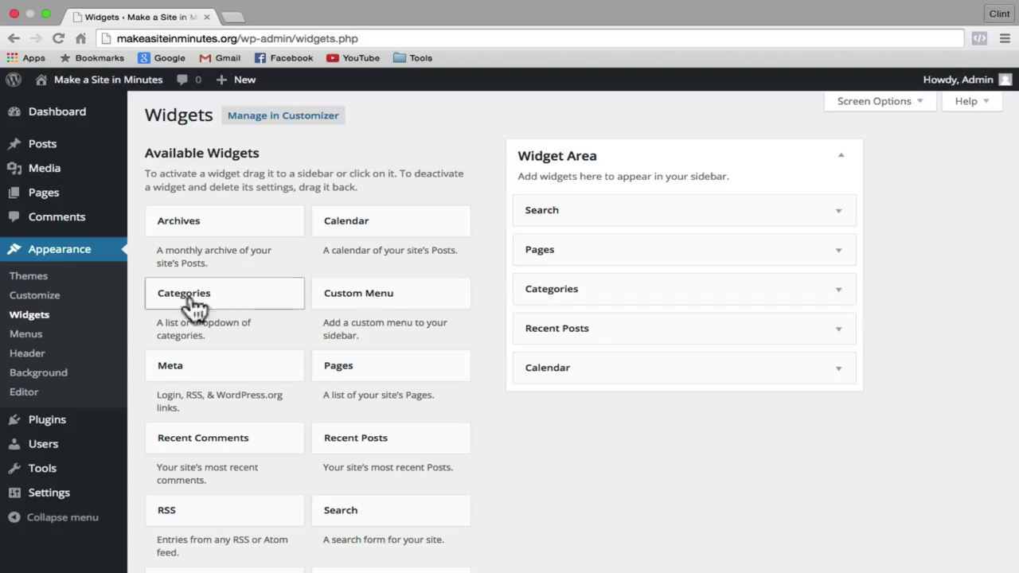
- Open Add Themes, browse Popular and Latest, show the Feature Filter, and search 'sleek blog'
{"action": "left_click", "coordinate": [58, 261]}
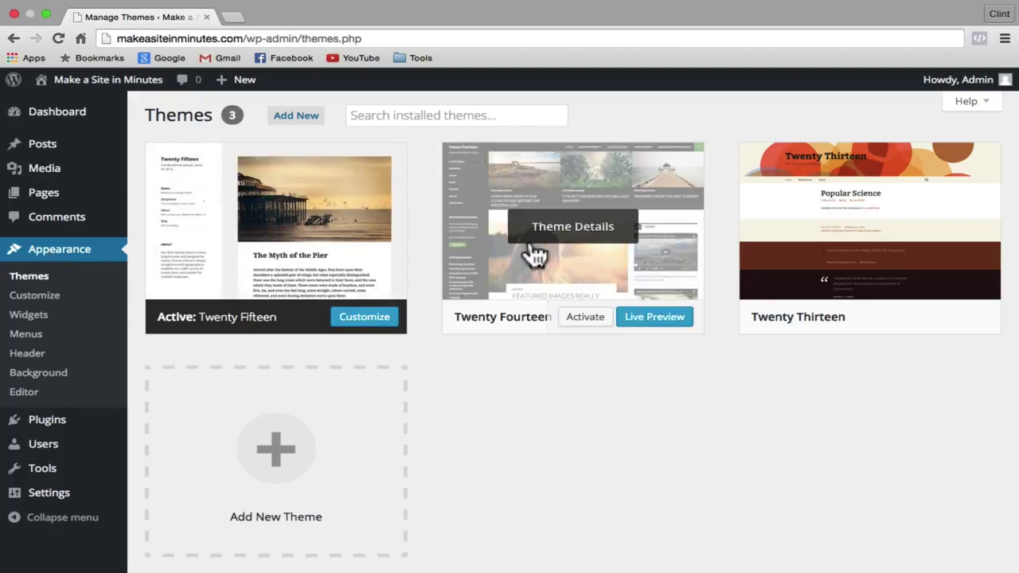
{"action": "mouse_move", "coordinate": [200, 210]}
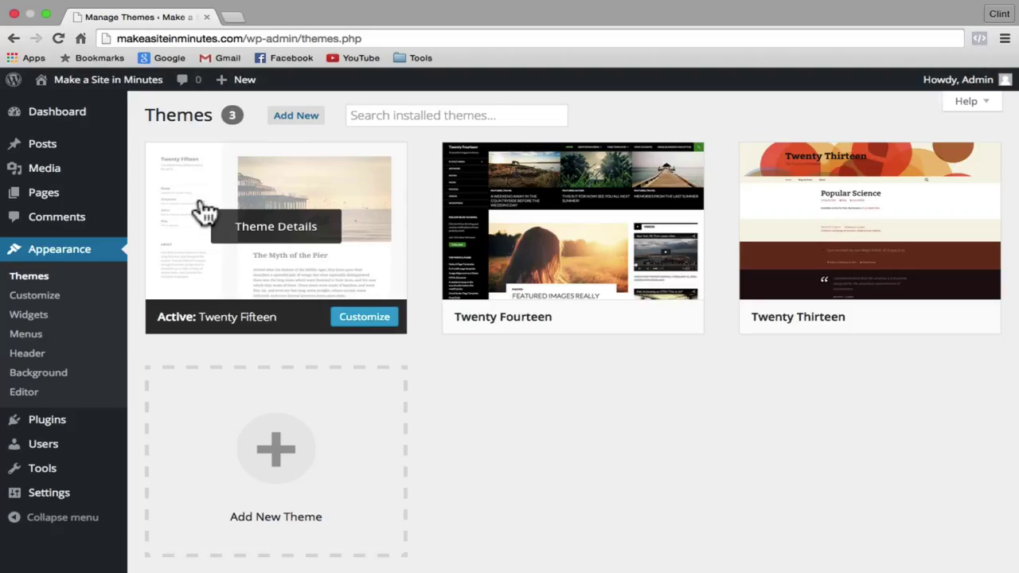
{"action": "left_click", "coordinate": [303, 123]}
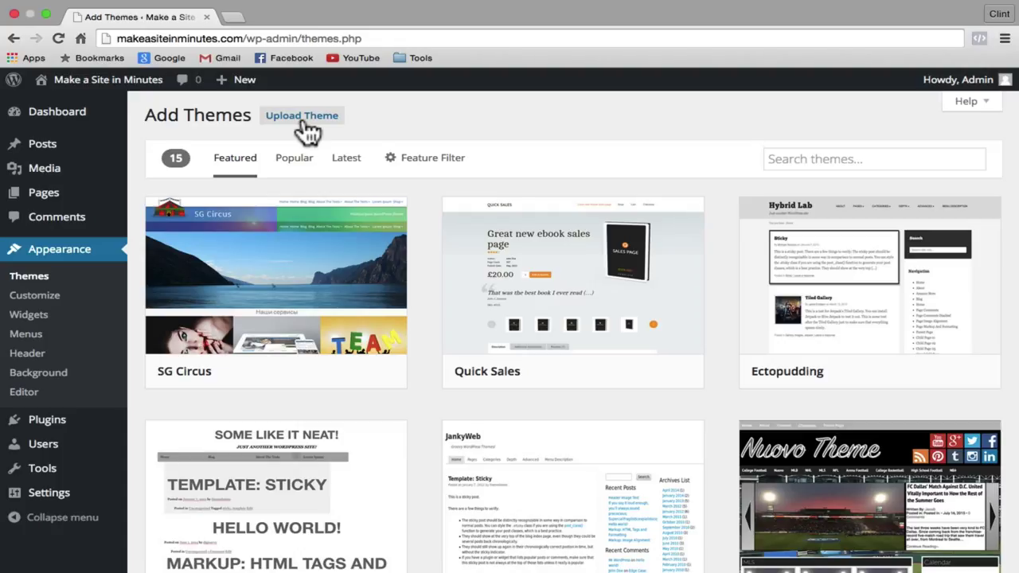
{"action": "left_click", "coordinate": [304, 165]}
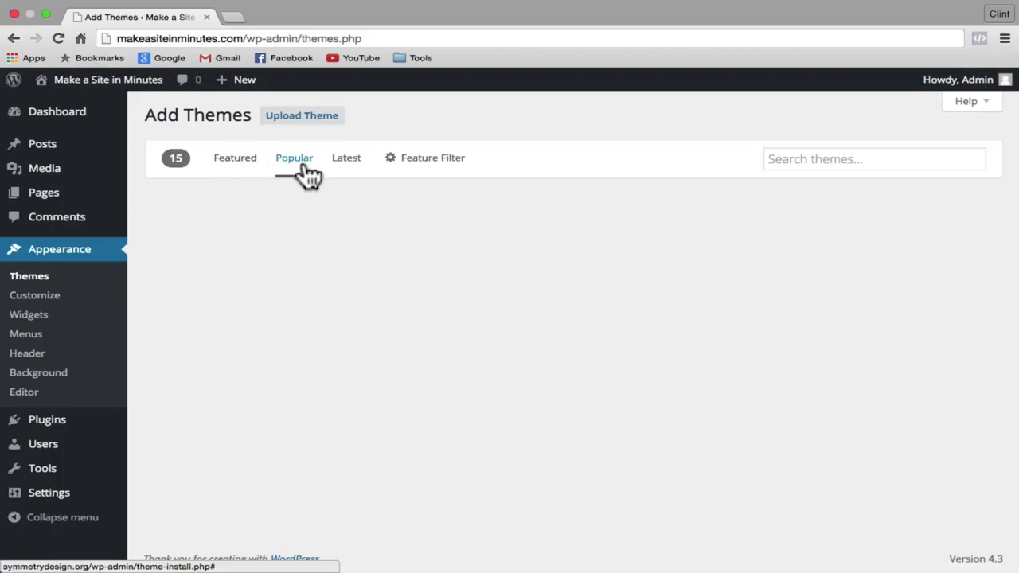
{"action": "left_click", "coordinate": [351, 171]}
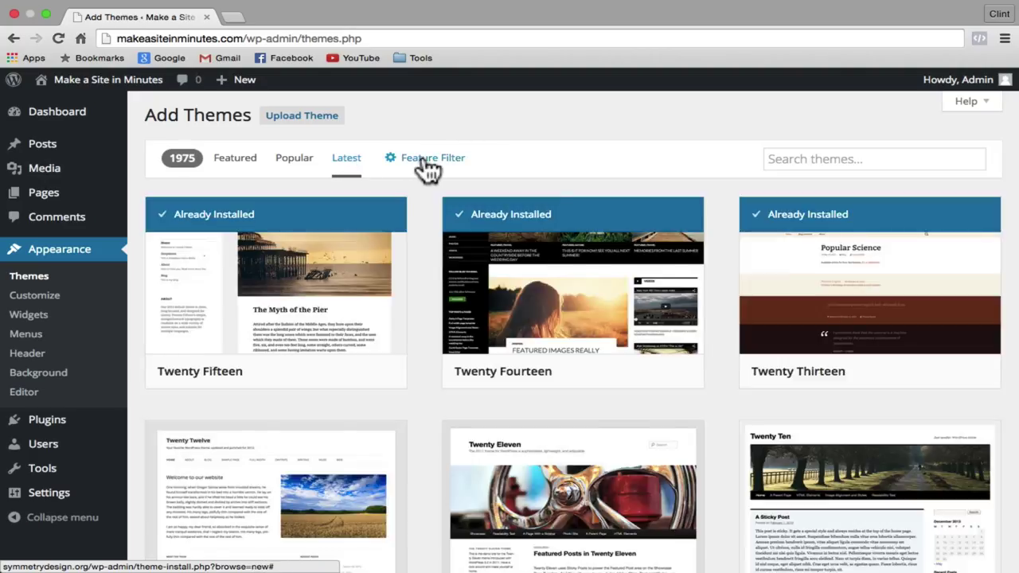
{"action": "left_click", "coordinate": [428, 167]}
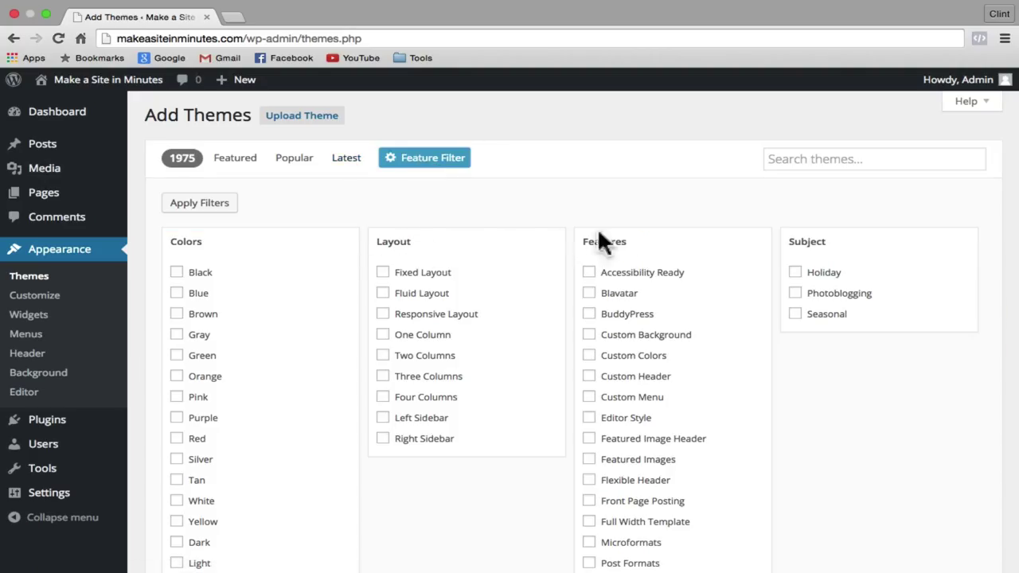
{"action": "left_click", "coordinate": [801, 165]}
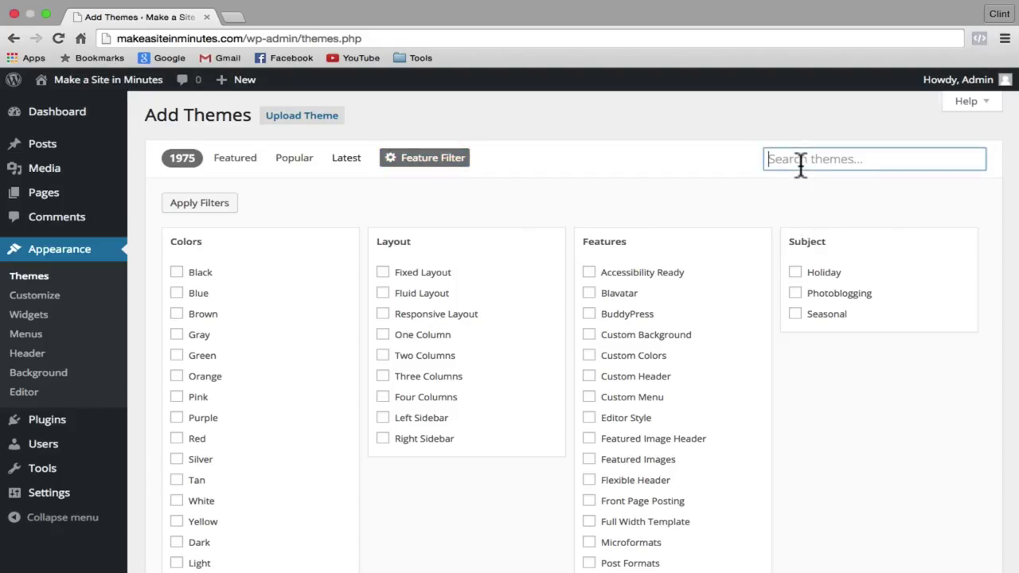
{"action": "type", "text": "sleek blog"}
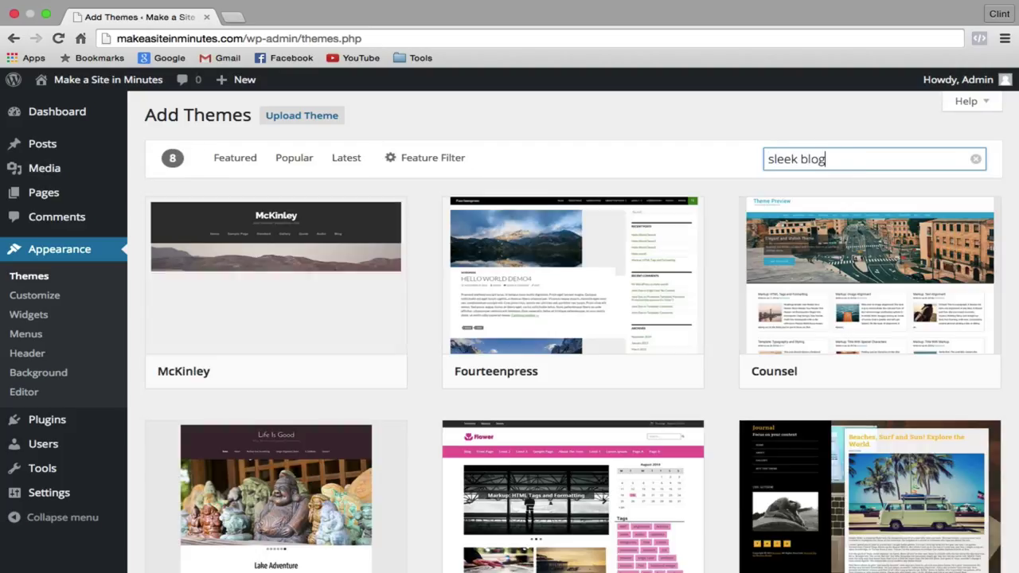
- Install the Suits theme from the 'sleek blog' results and activate it
{"action": "scroll", "coordinate": [405, 273], "scroll_direction": "down", "scroll_amount": 5}
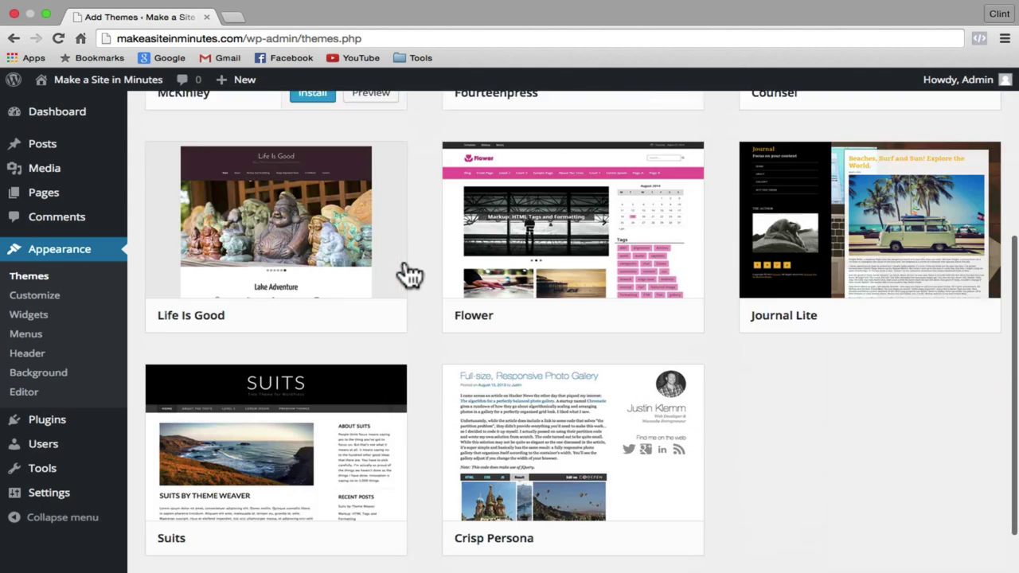
{"action": "mouse_move", "coordinate": [302, 383]}
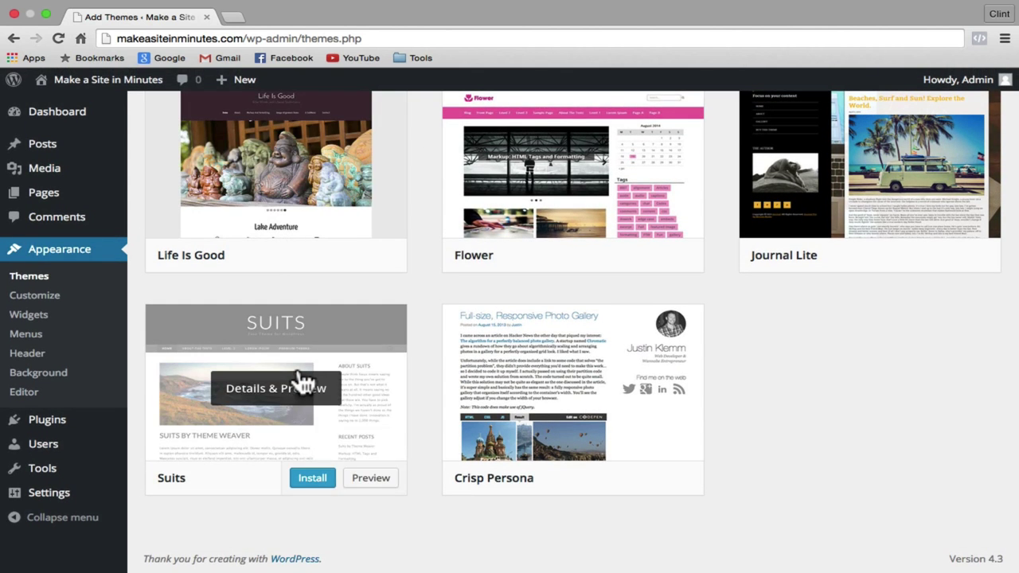
{"action": "left_click", "coordinate": [313, 481]}
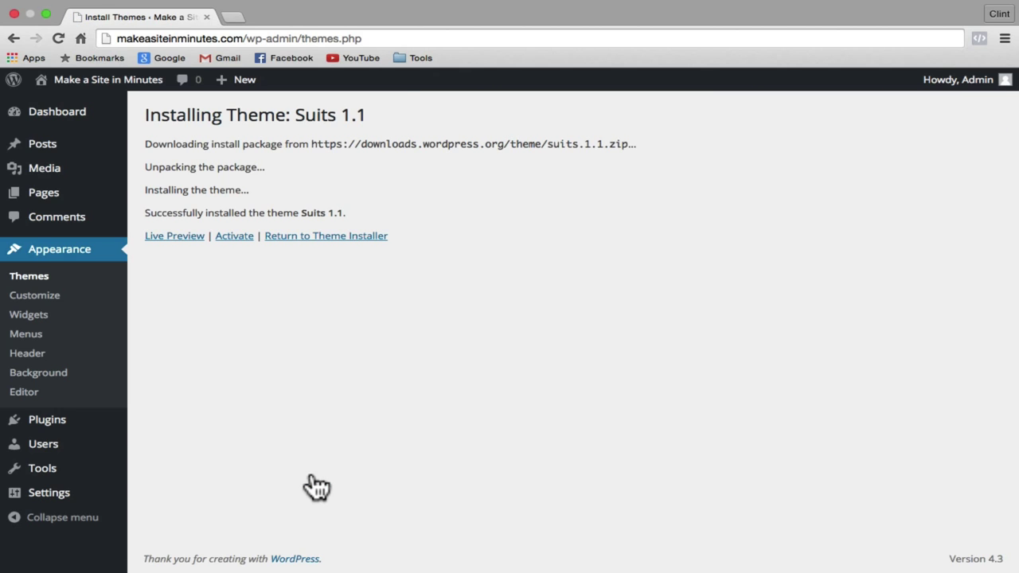
{"action": "left_click", "coordinate": [228, 238]}
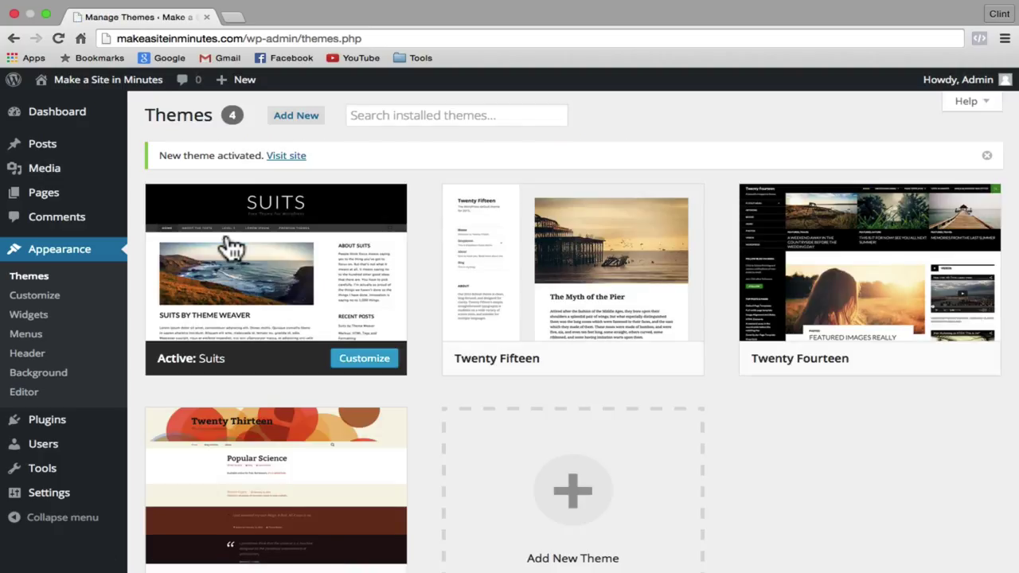
{"action": "mouse_move", "coordinate": [46, 83]}
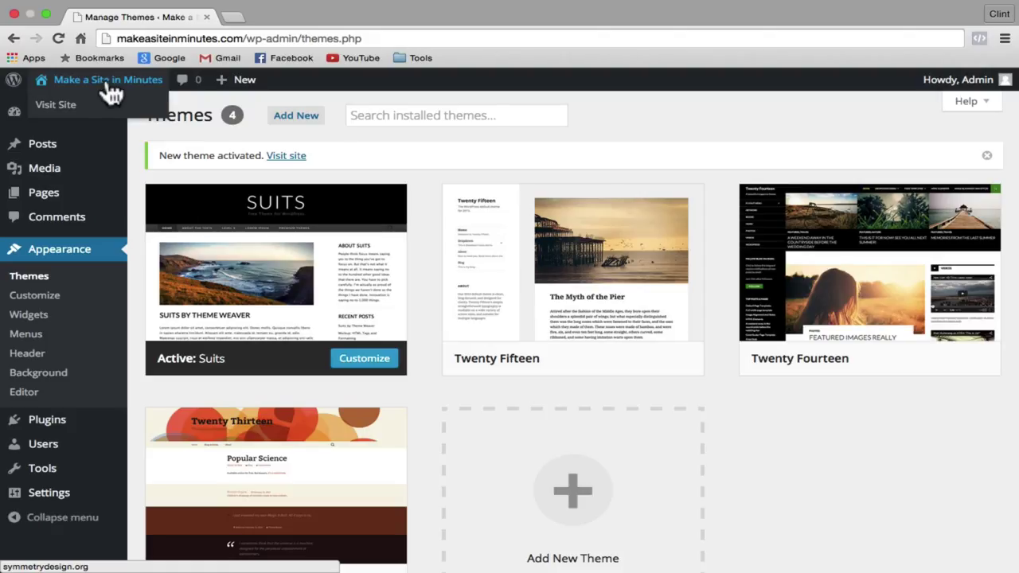
- Visit the live site and scroll through its posts under the Suits theme
{"action": "left_click", "coordinate": [110, 93]}
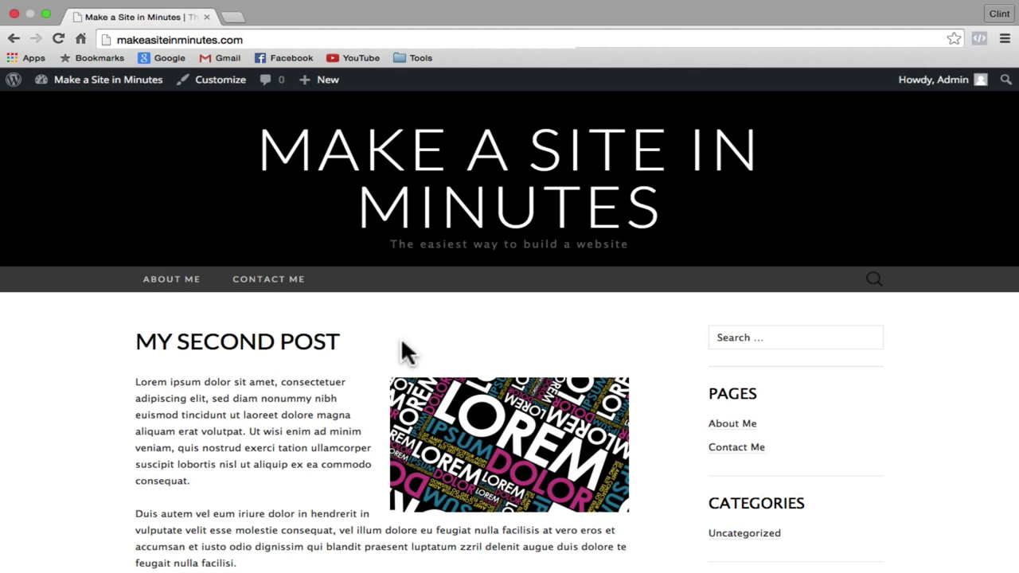
{"action": "scroll", "coordinate": [401, 337], "scroll_direction": "down", "scroll_amount": 3}
{"action": "scroll", "coordinate": [406, 354], "scroll_direction": "down", "scroll_amount": 3}
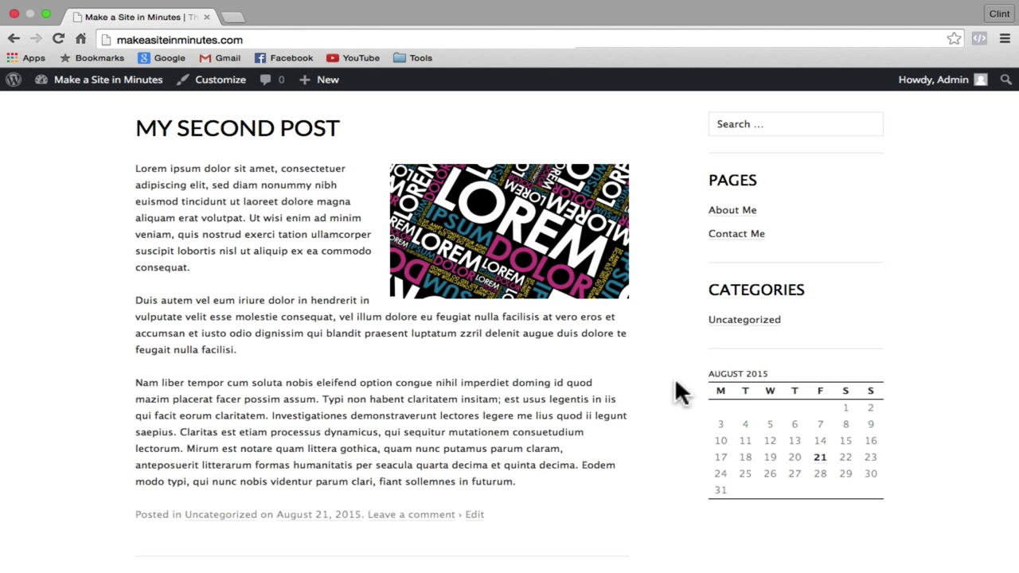
{"action": "scroll", "coordinate": [686, 330], "scroll_direction": "up", "scroll_amount": 3}
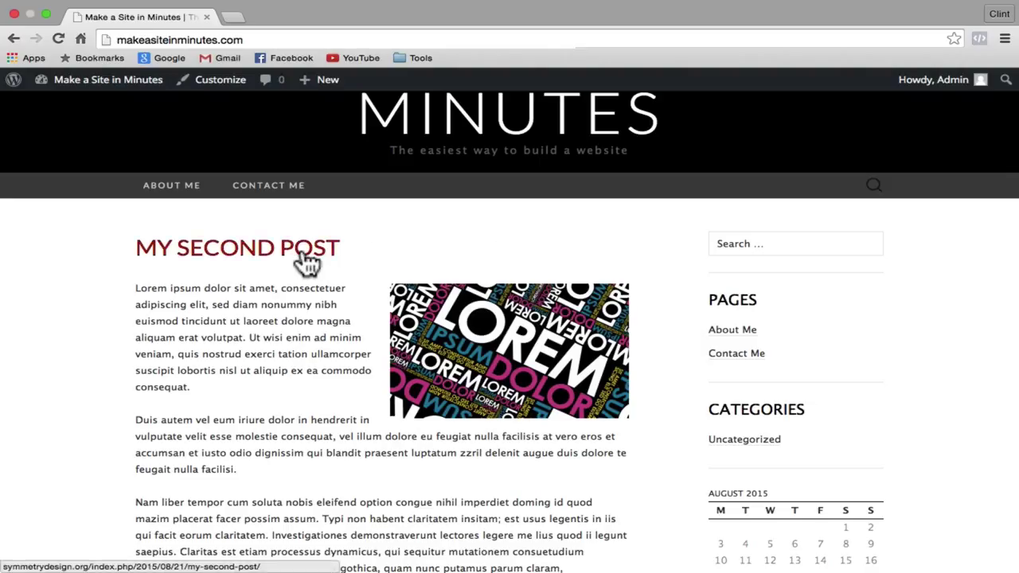
{"action": "scroll", "coordinate": [302, 263], "scroll_direction": "down", "scroll_amount": 10}
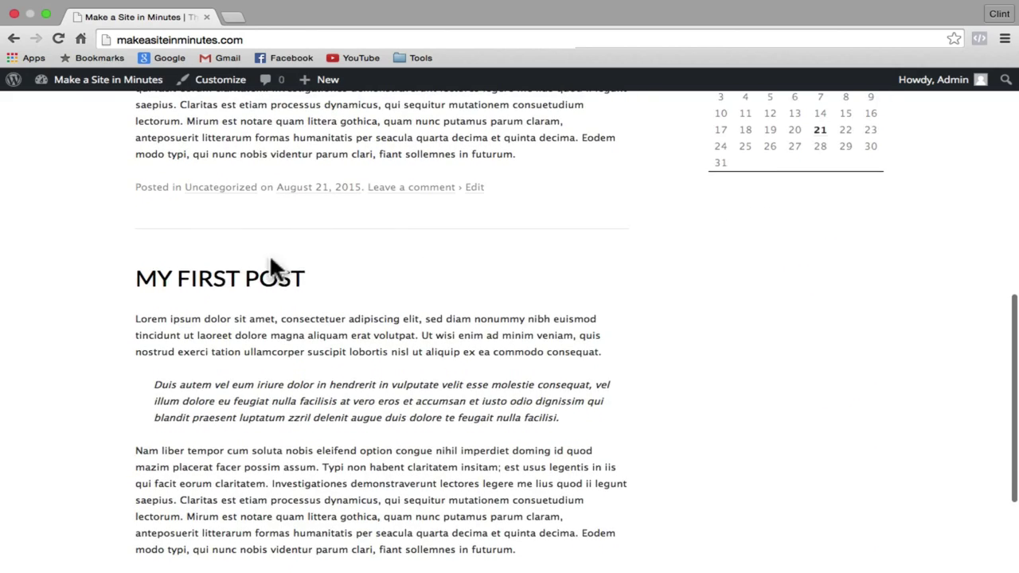
{"action": "scroll", "coordinate": [284, 295], "scroll_direction": "up", "scroll_amount": 15}
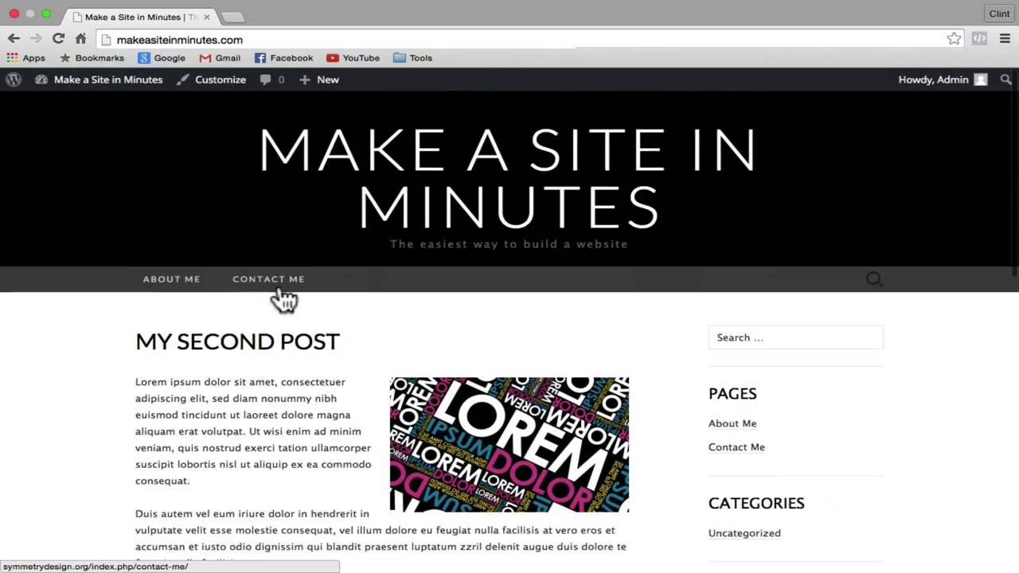
- View the About Me and Contact Me pages, then return to the admin Dashboard
{"action": "left_click", "coordinate": [172, 280]}
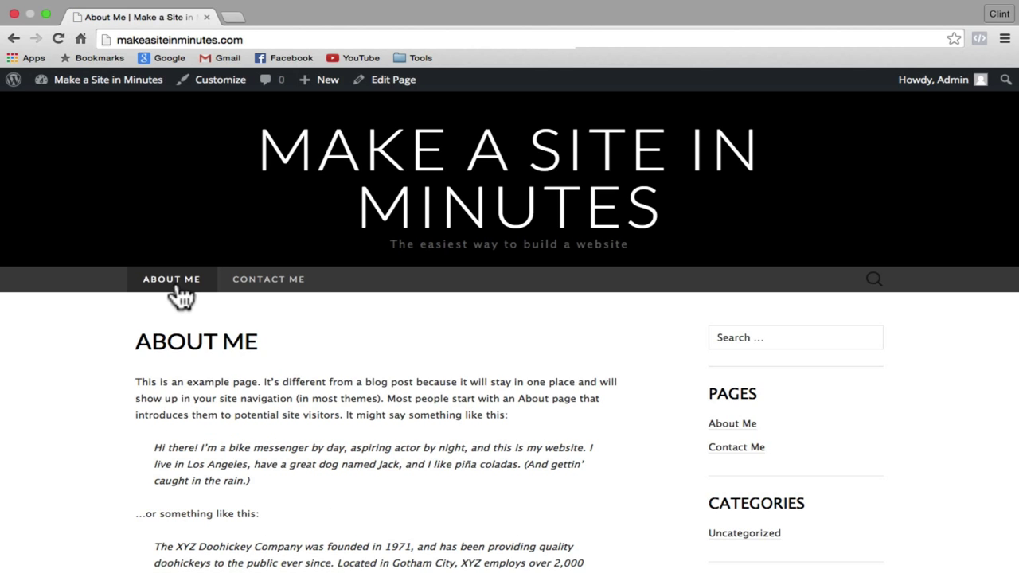
{"action": "scroll", "coordinate": [661, 355], "scroll_direction": "down", "scroll_amount": 5}
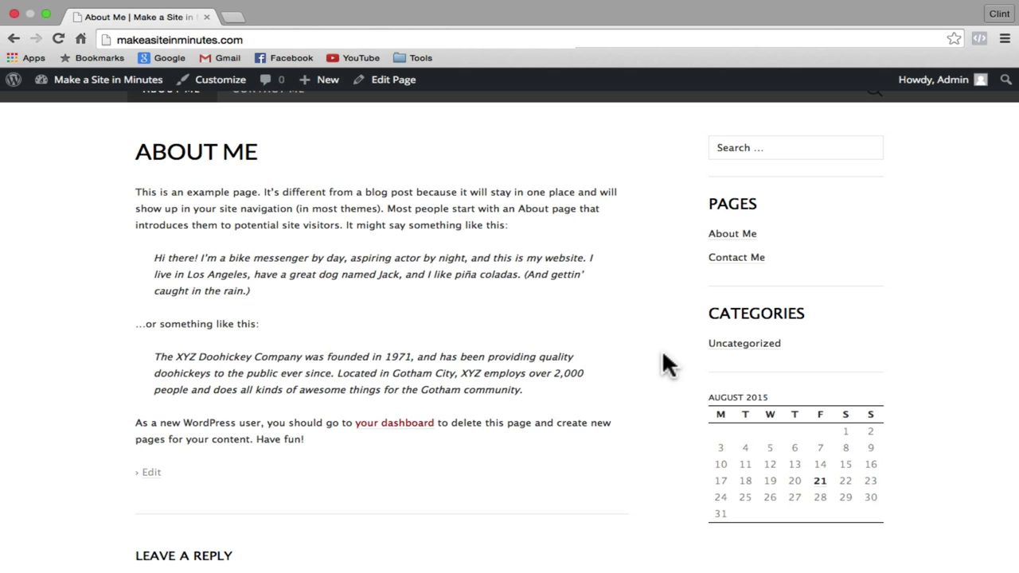
{"action": "scroll", "coordinate": [414, 355], "scroll_direction": "up", "scroll_amount": 4}
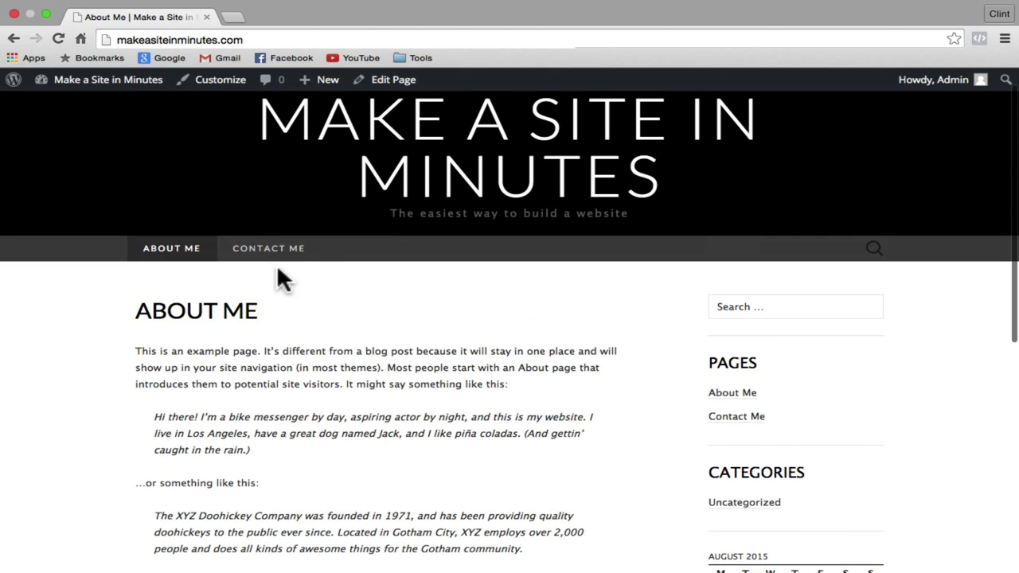
{"action": "left_click", "coordinate": [259, 257]}
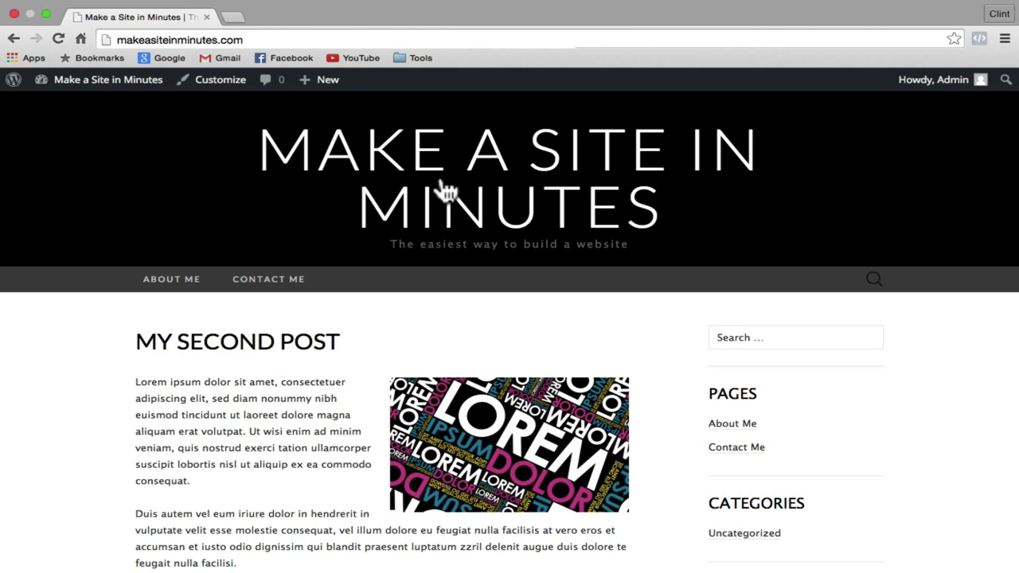
{"action": "left_click", "coordinate": [137, 82]}
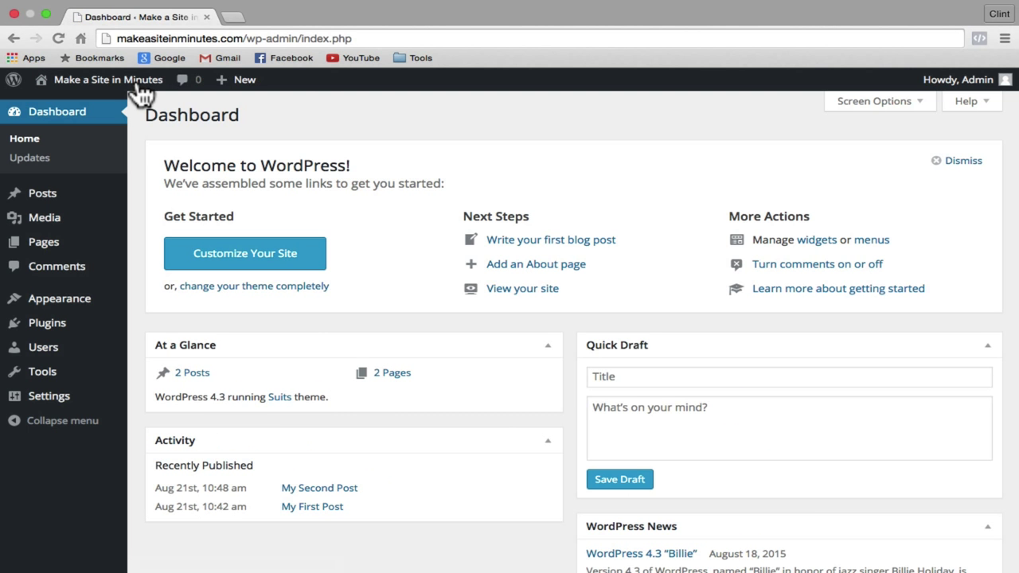
- Install Zerif Lite from the Popular themes list and activate it
{"action": "left_click", "coordinate": [68, 310]}
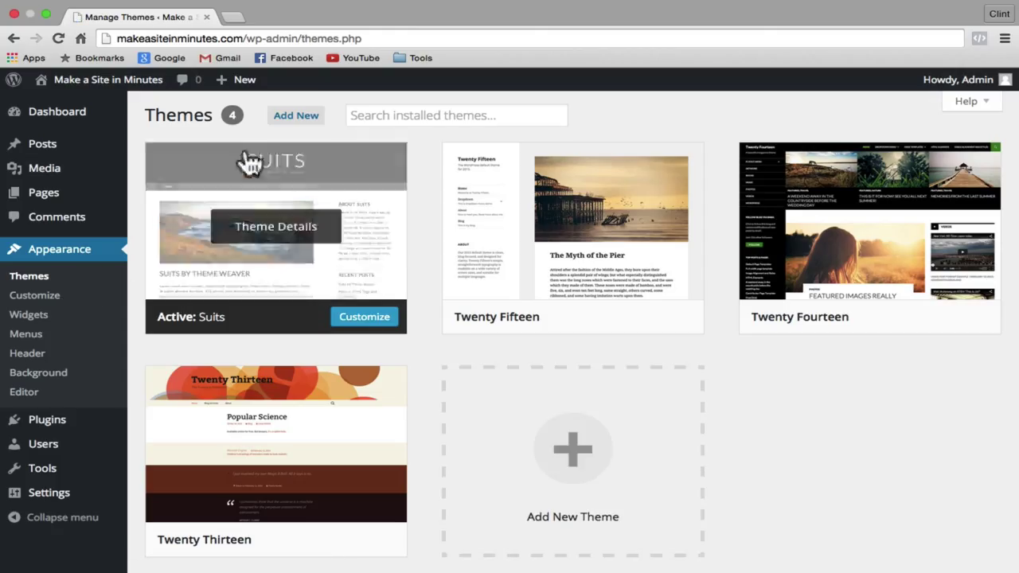
{"action": "left_click", "coordinate": [295, 118]}
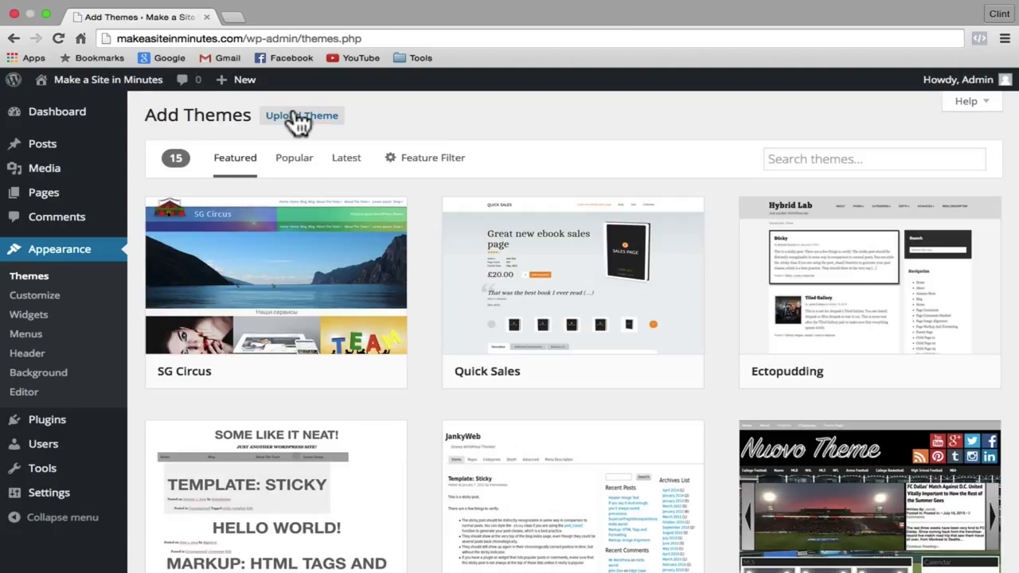
{"action": "left_click", "coordinate": [297, 165]}
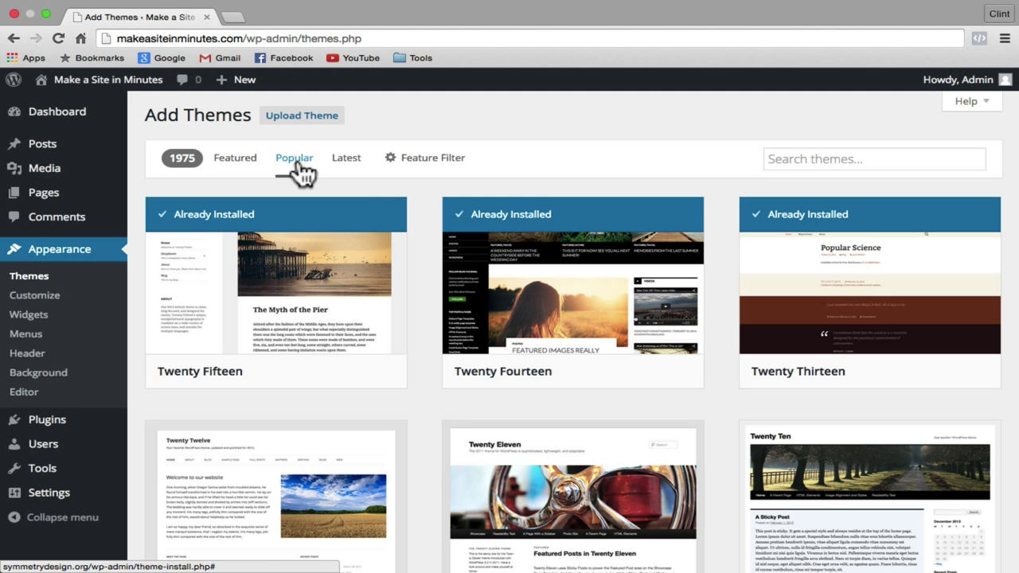
{"action": "scroll", "coordinate": [419, 191], "scroll_direction": "down", "scroll_amount": 1}
{"action": "scroll", "coordinate": [420, 200], "scroll_direction": "down", "scroll_amount": 5}
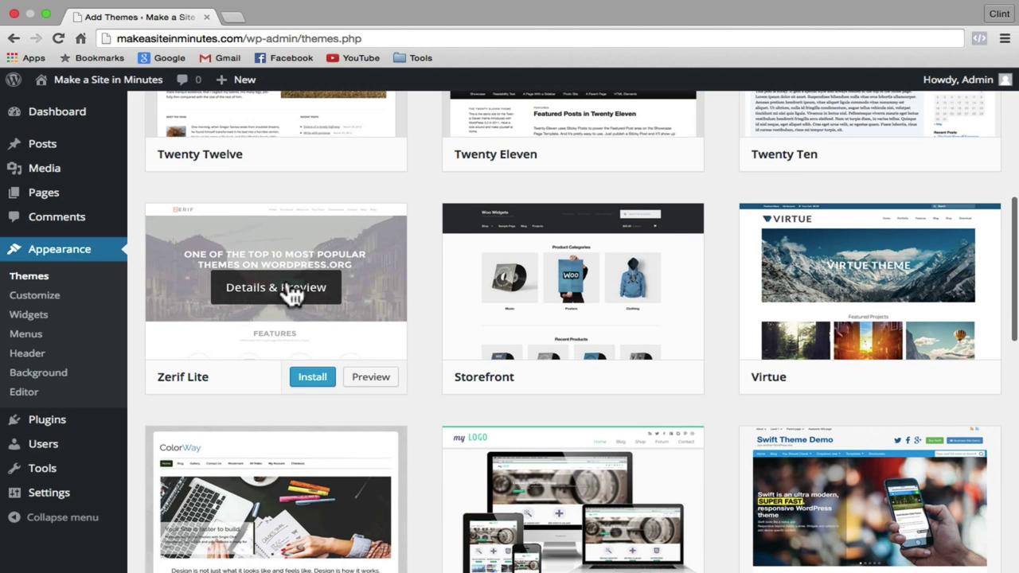
{"action": "left_click", "coordinate": [315, 385]}
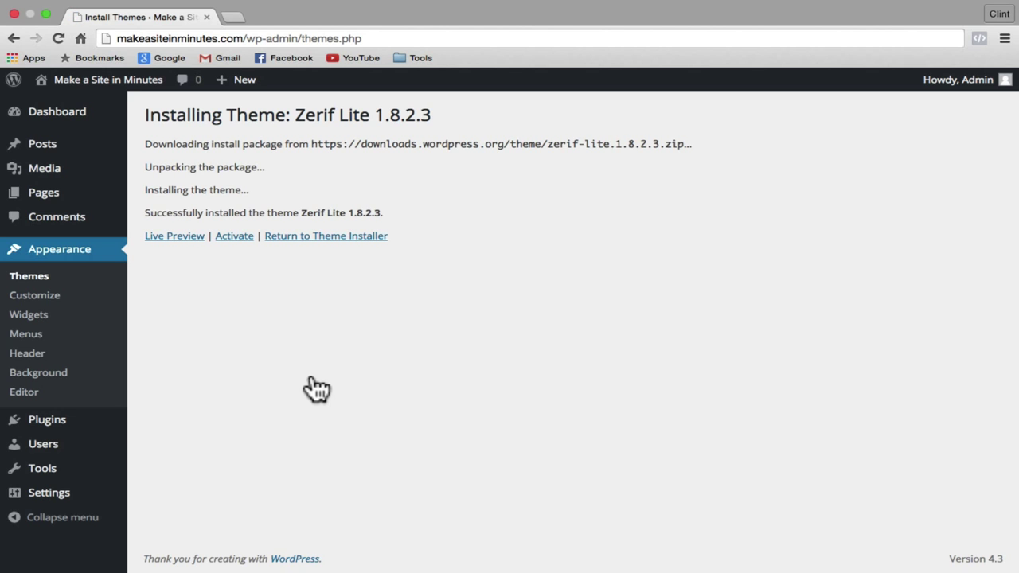
{"action": "left_click", "coordinate": [234, 236]}
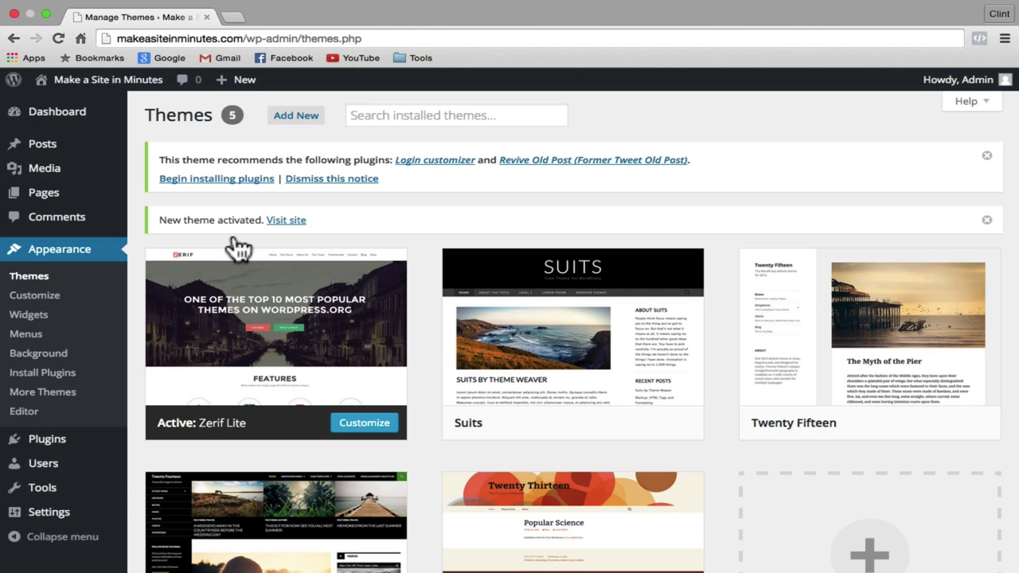
{"action": "left_click", "coordinate": [127, 82]}
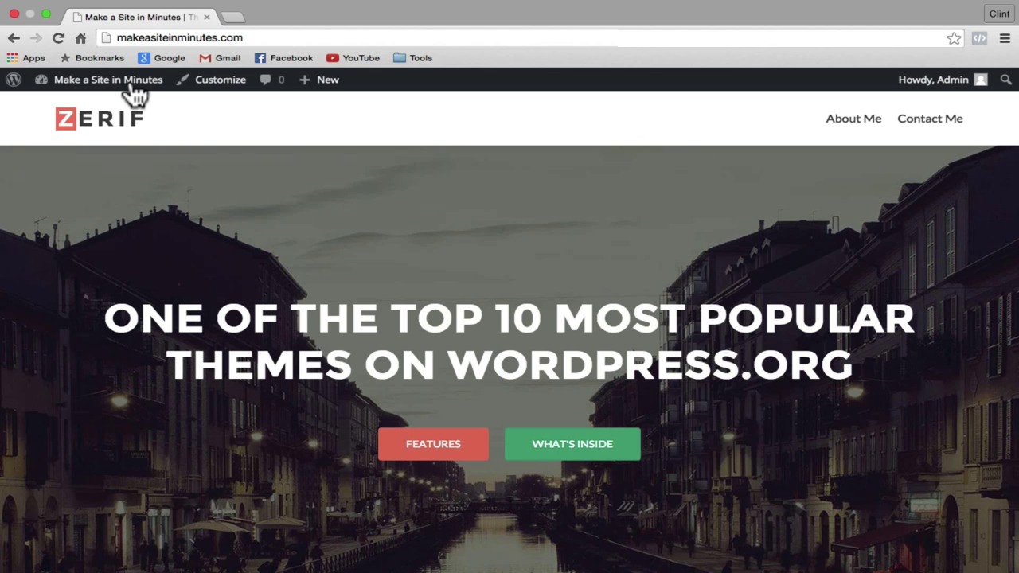
- Scroll through the Zerif Lite front page's Features, About and Your Team sections, then back up
{"action": "scroll", "coordinate": [541, 211], "scroll_direction": "down", "scroll_amount": 5}
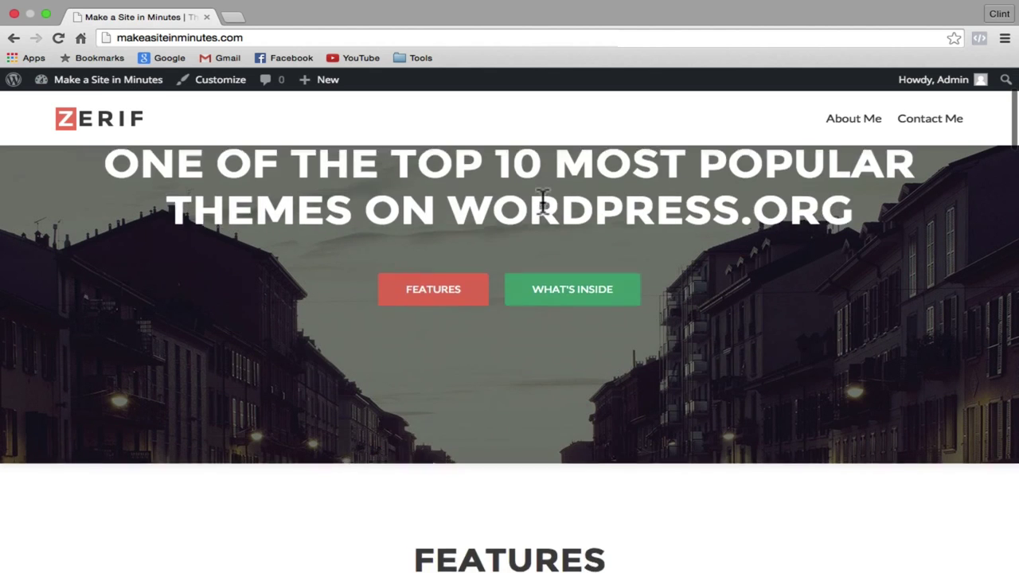
{"action": "scroll", "coordinate": [541, 199], "scroll_direction": "down", "scroll_amount": 3}
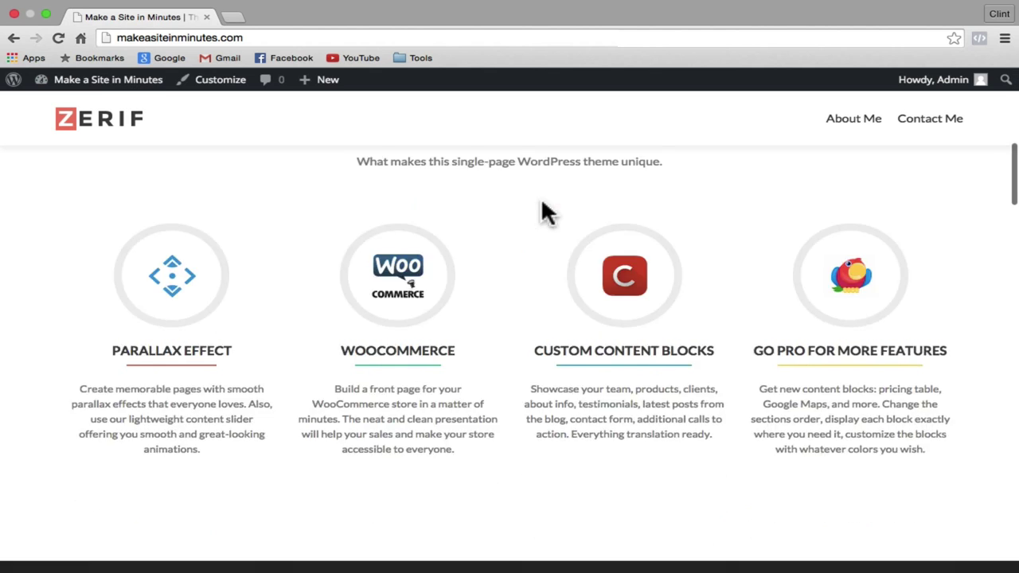
{"action": "scroll", "coordinate": [541, 203], "scroll_direction": "down", "scroll_amount": 10}
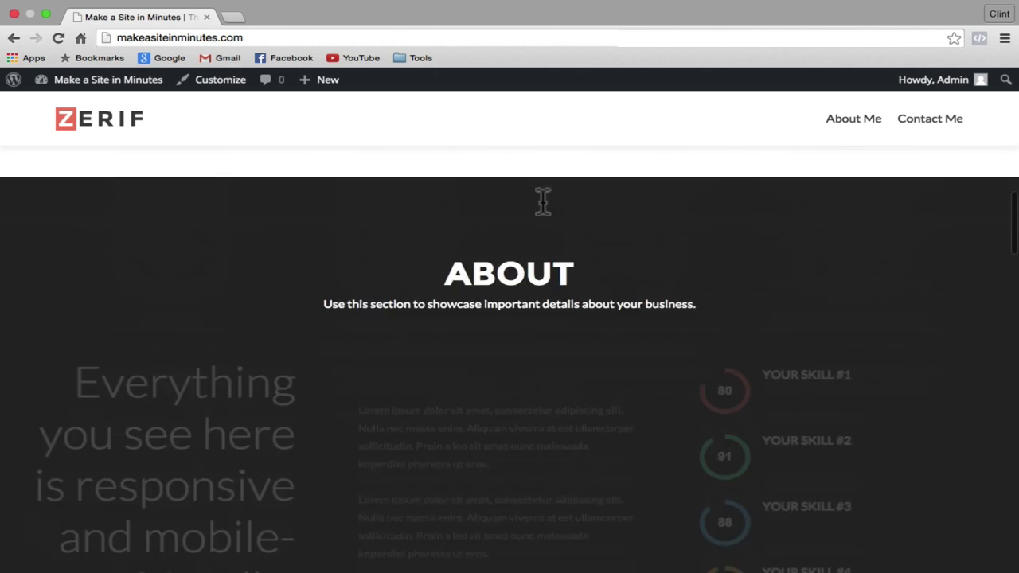
{"action": "scroll", "coordinate": [541, 203], "scroll_direction": "down", "scroll_amount": 4}
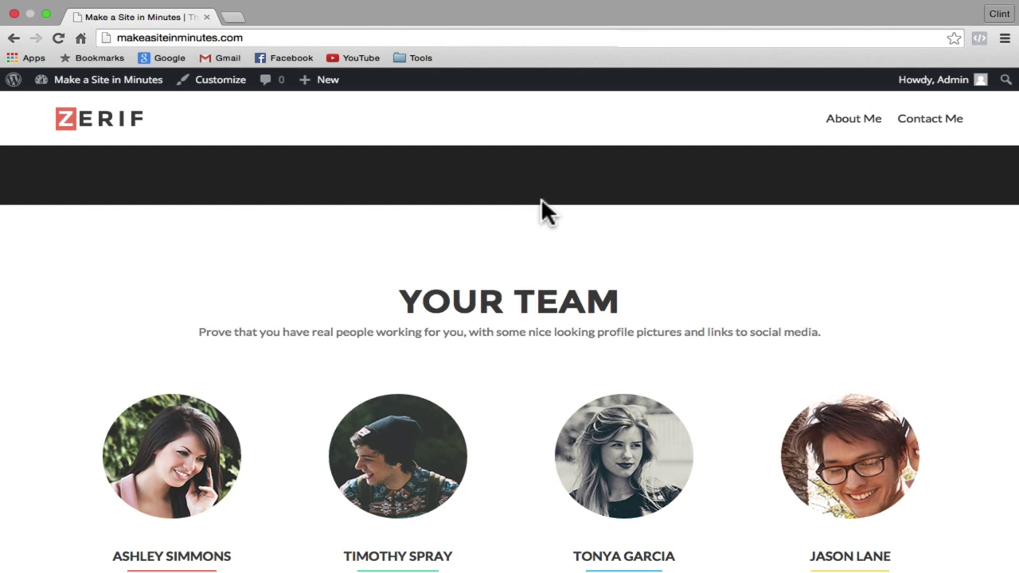
{"action": "scroll", "coordinate": [540, 198], "scroll_direction": "up", "scroll_amount": 5}
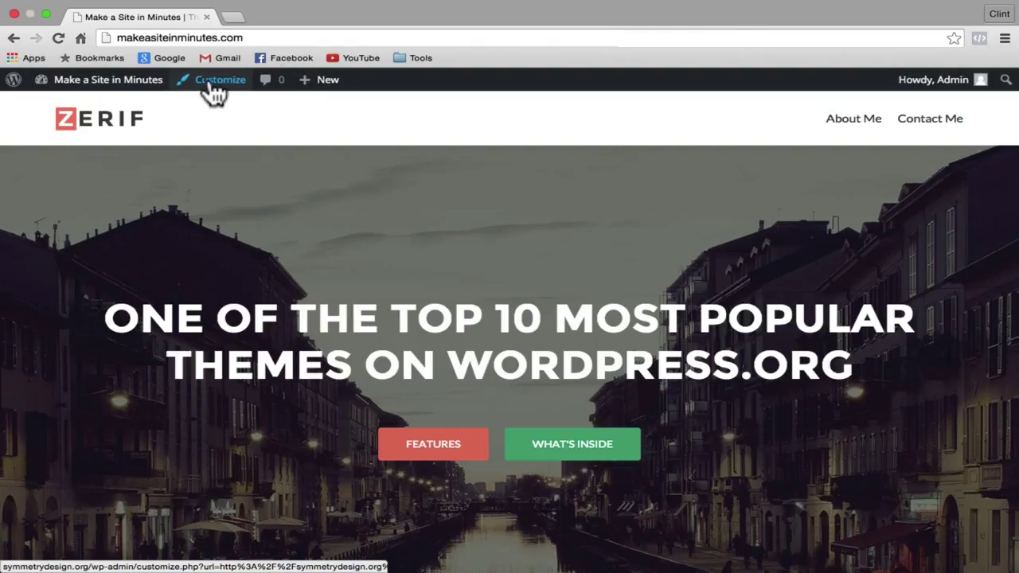
- In the Customizer, go to General options > General and bring up the logo's Select Image picker
{"action": "left_click", "coordinate": [212, 86]}
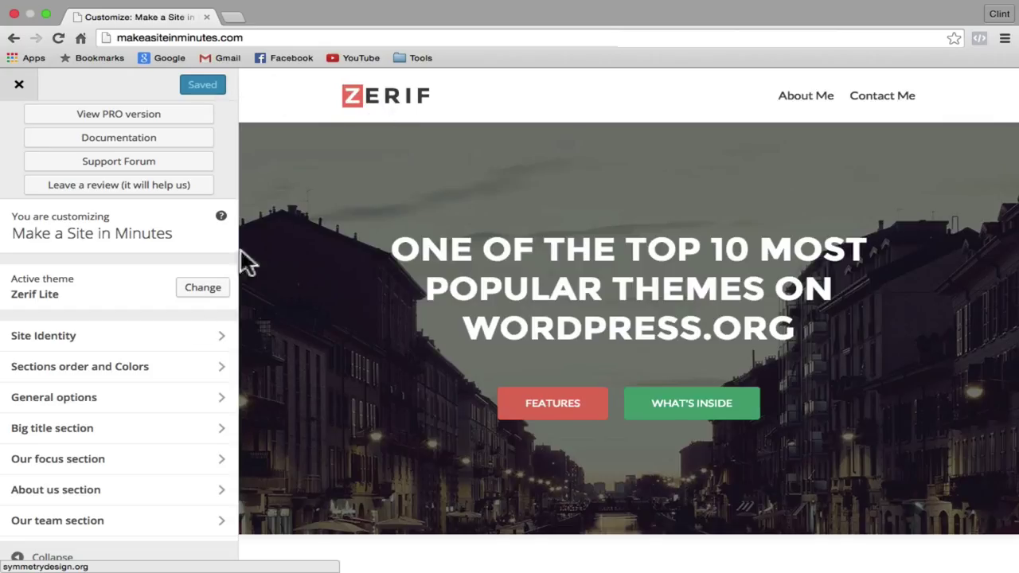
{"action": "scroll", "coordinate": [173, 366], "scroll_direction": "down", "scroll_amount": 1}
{"action": "left_click", "coordinate": [162, 366]}
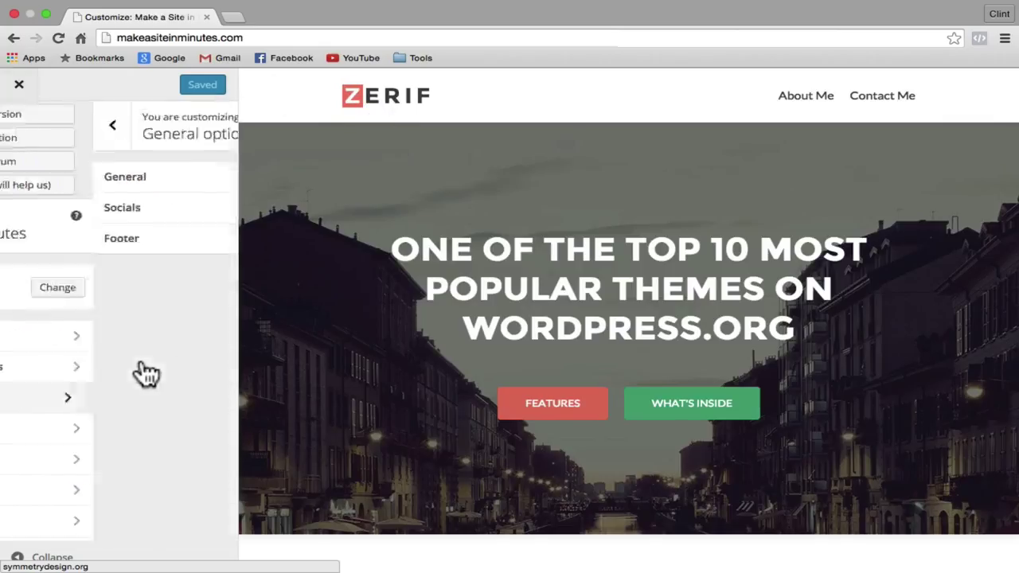
{"action": "left_click", "coordinate": [166, 185]}
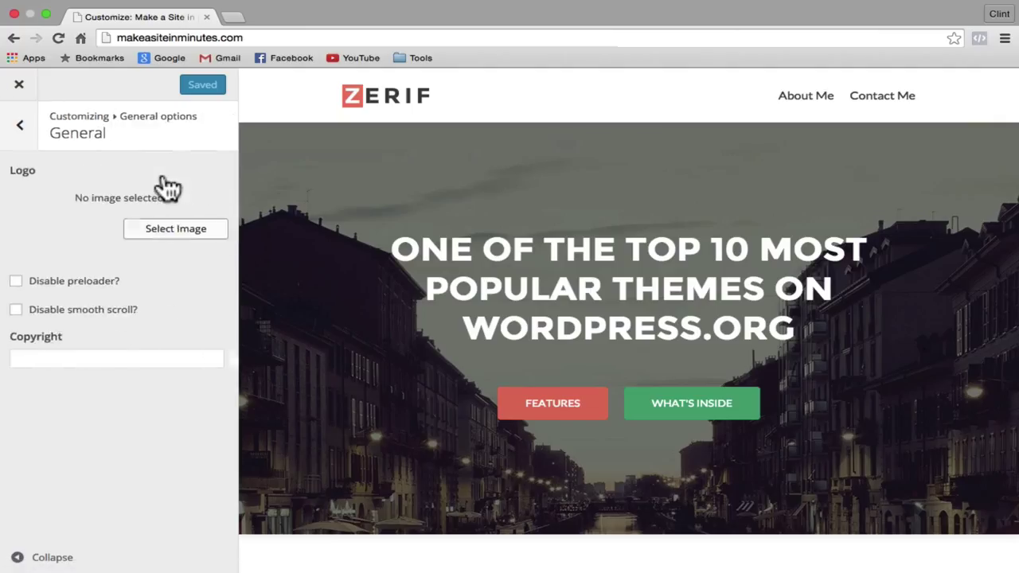
{"action": "left_click", "coordinate": [176, 233]}
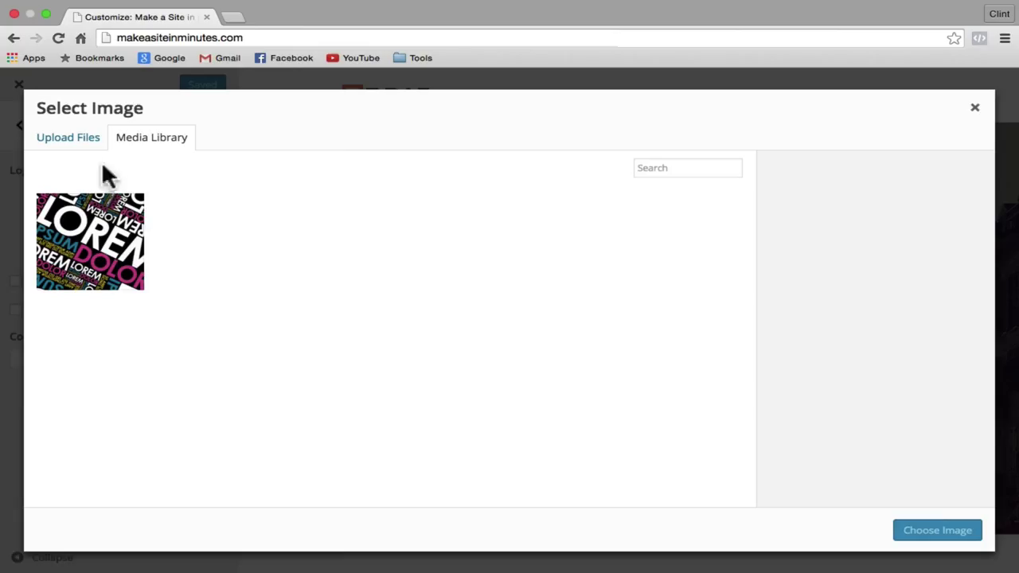
- Upload logo.png from the Desktop and choose it as the Zerif Lite site logo
{"action": "left_click", "coordinate": [71, 142]}
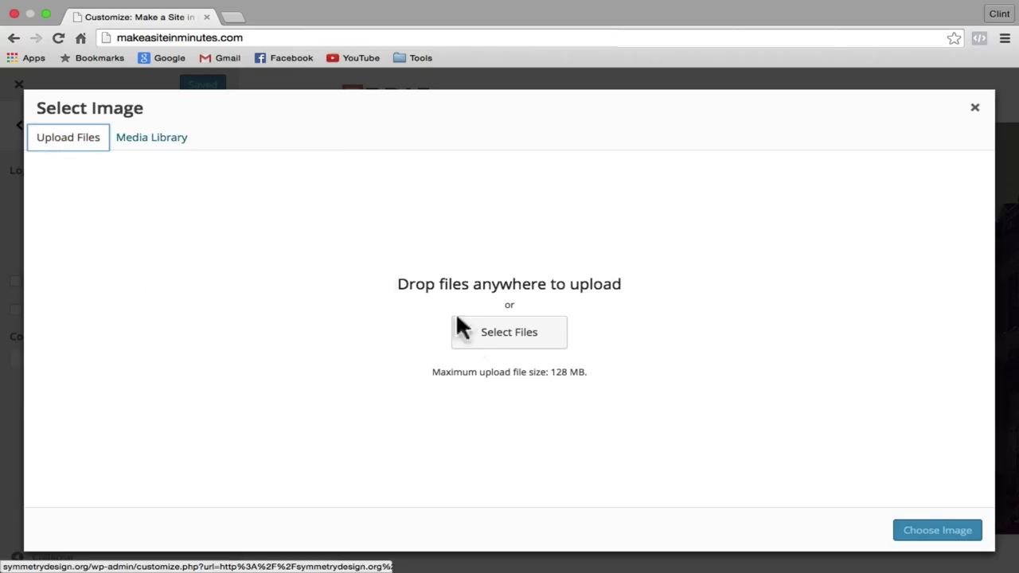
{"action": "left_click", "coordinate": [498, 350]}
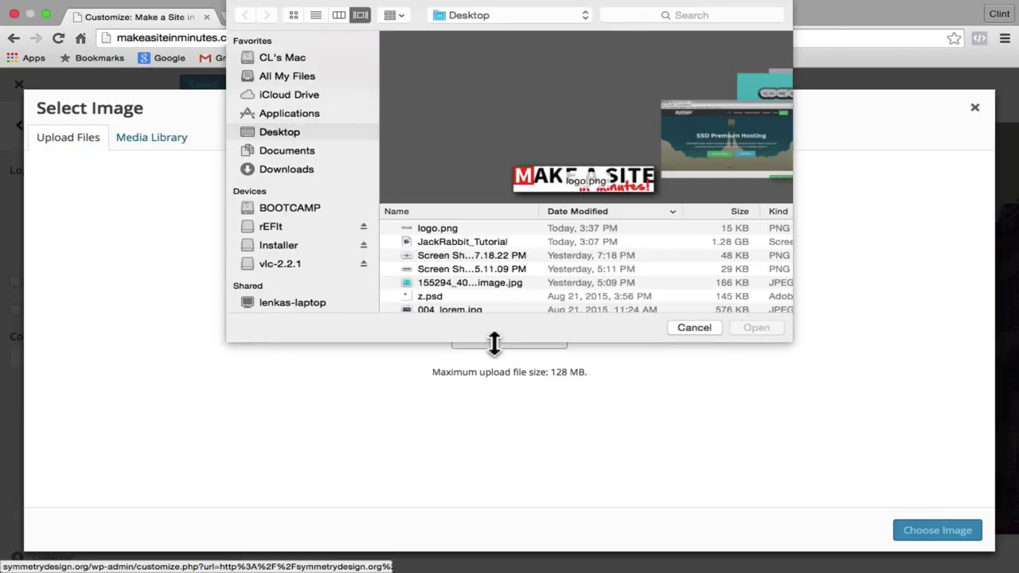
{"action": "left_click", "coordinate": [448, 229]}
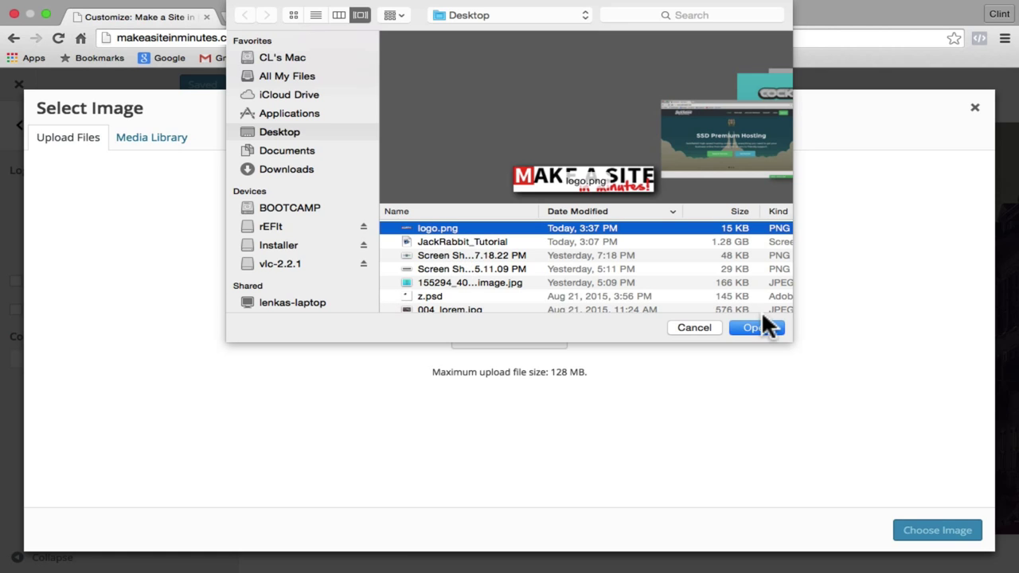
{"action": "left_click", "coordinate": [768, 329]}
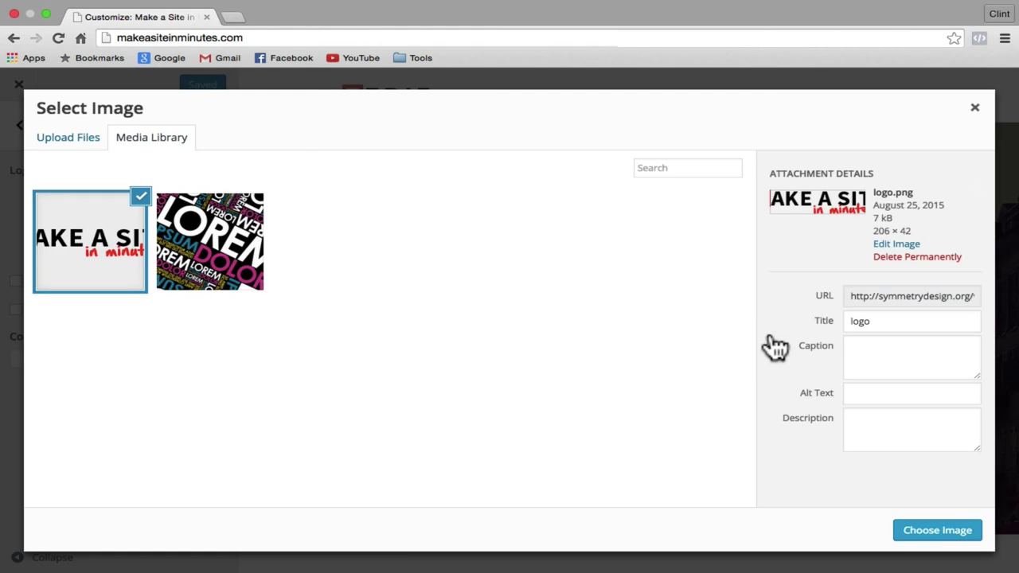
{"action": "left_click", "coordinate": [937, 530]}
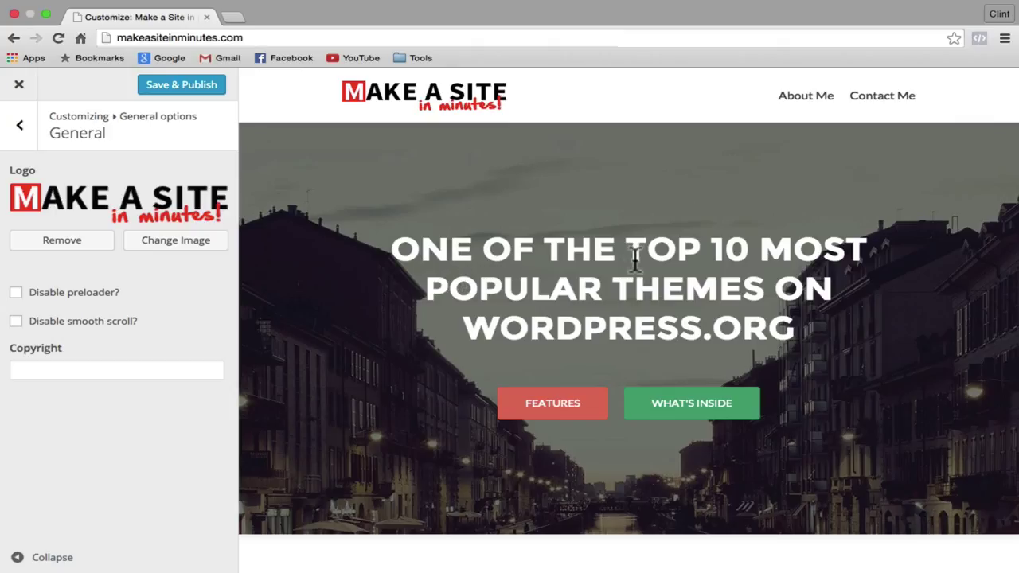
{"action": "left_click", "coordinate": [18, 127]}
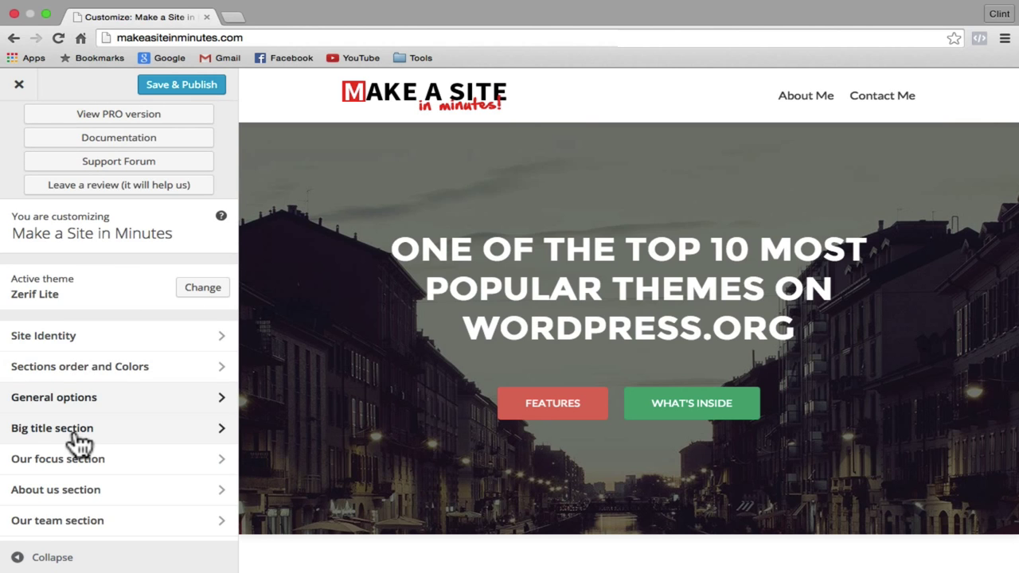
- Replace the Big title section's title with 'Learn how to create this website in 10 minutes'
{"action": "left_click", "coordinate": [197, 440]}
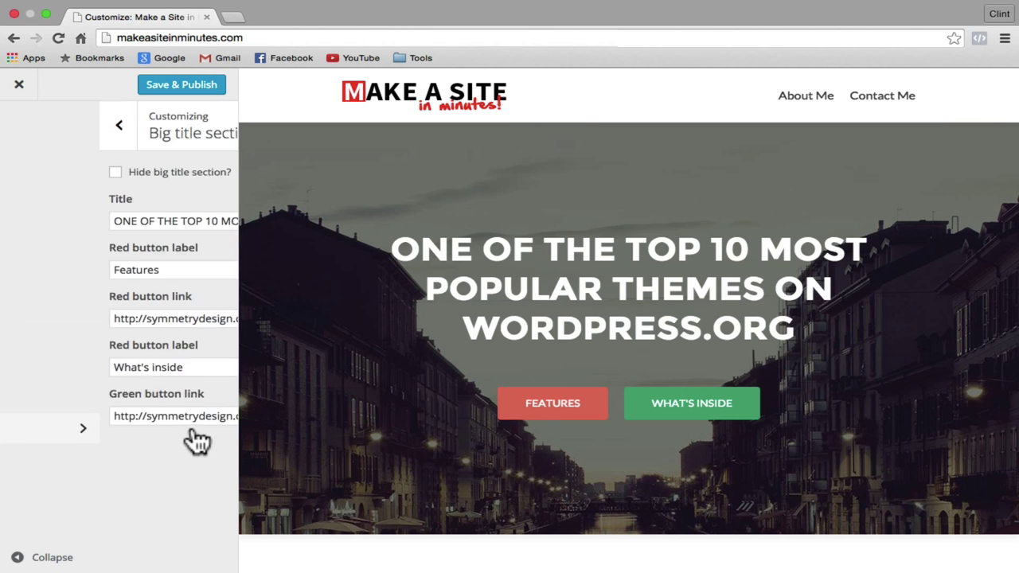
{"action": "triple_click", "coordinate": [137, 220]}
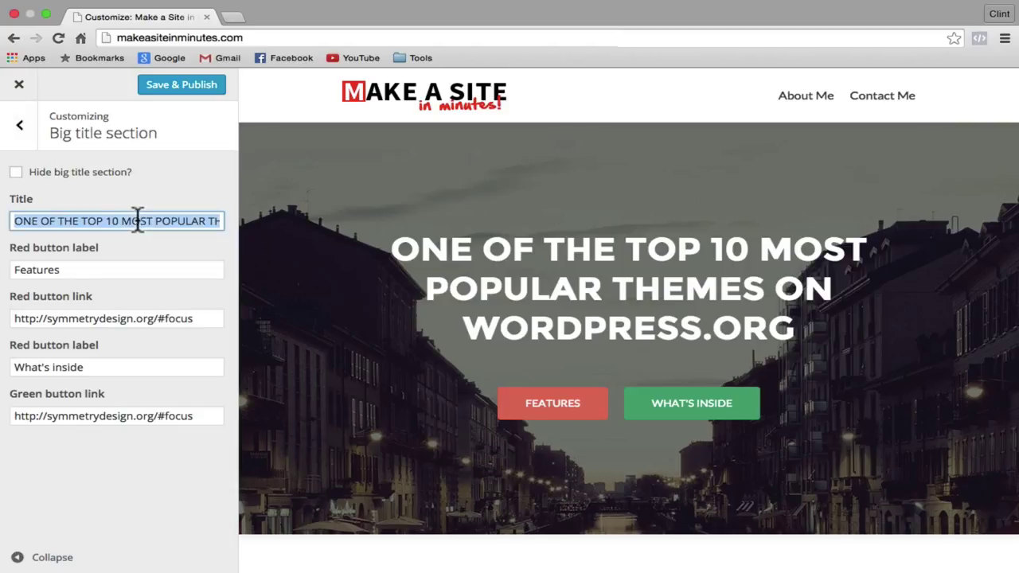
{"action": "type", "text": "L"}
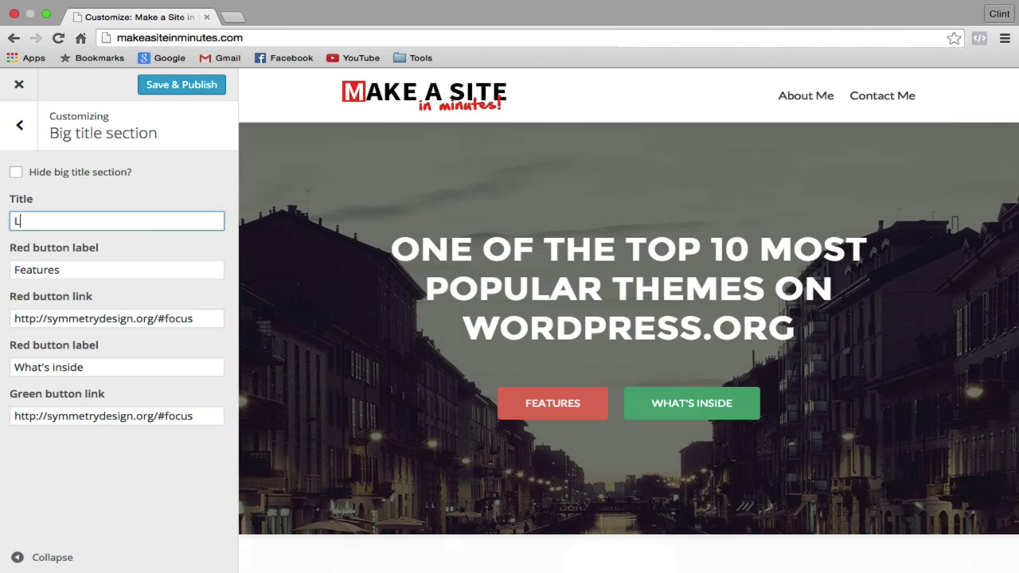
{"action": "type", "text": "earn how to create this website in "}
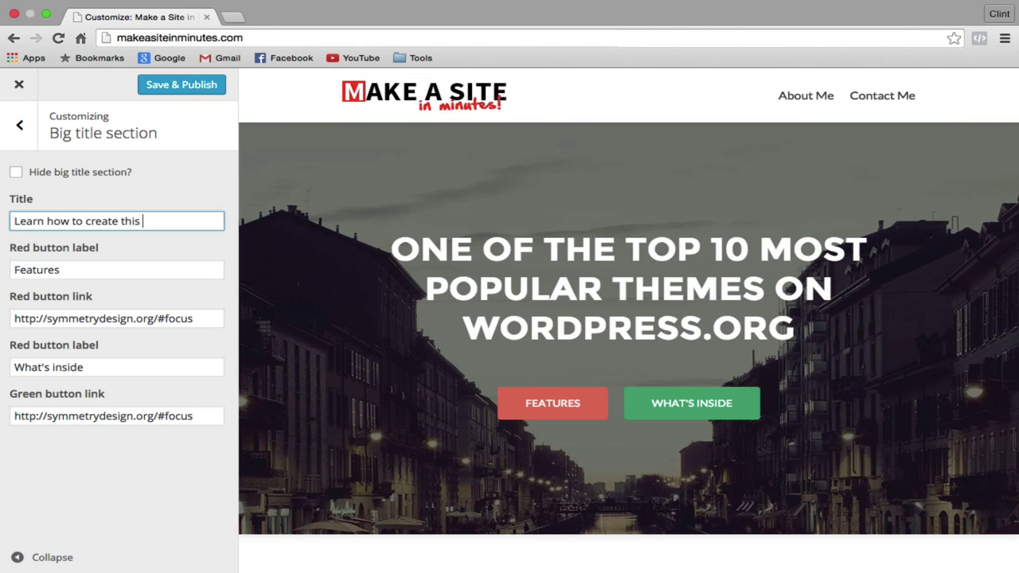
{"action": "type", "text": "10 minutes"}
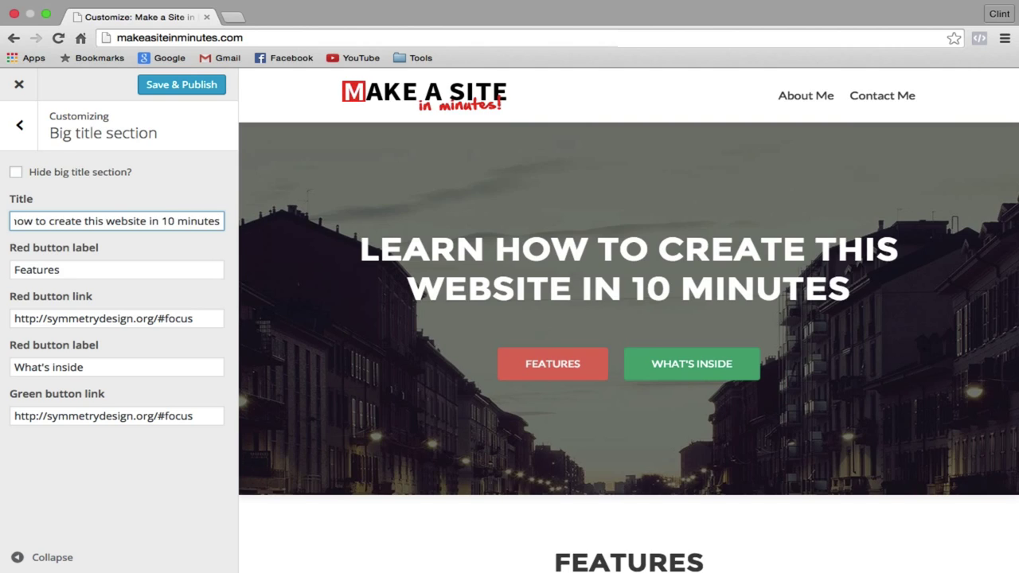
{"action": "left_click", "coordinate": [22, 124]}
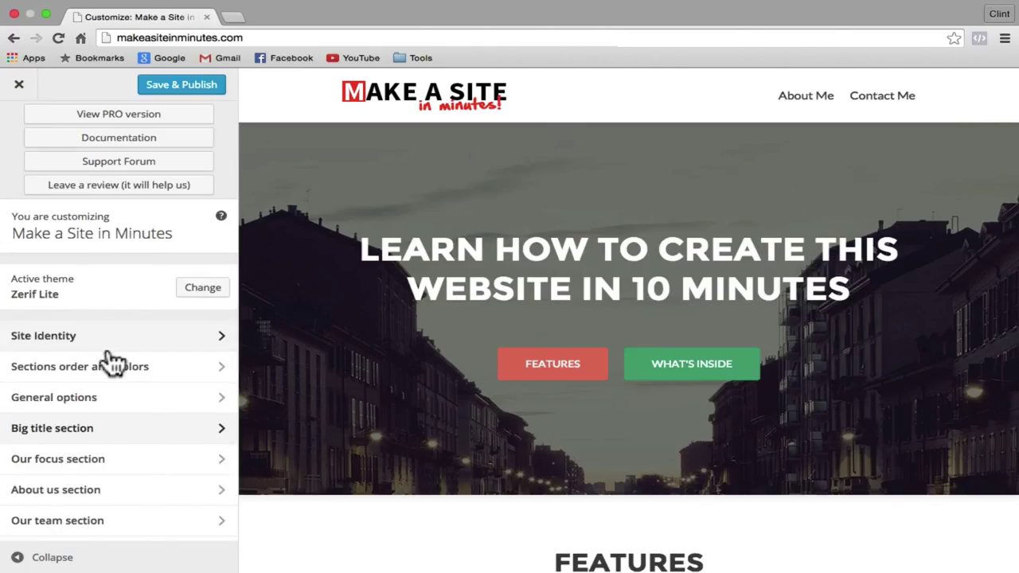
{"action": "scroll", "coordinate": [109, 358], "scroll_direction": "down", "scroll_amount": 5}
{"action": "scroll", "coordinate": [113, 362], "scroll_direction": "up", "scroll_amount": 4}
{"action": "scroll", "coordinate": [113, 362], "scroll_direction": "up", "scroll_amount": 2}
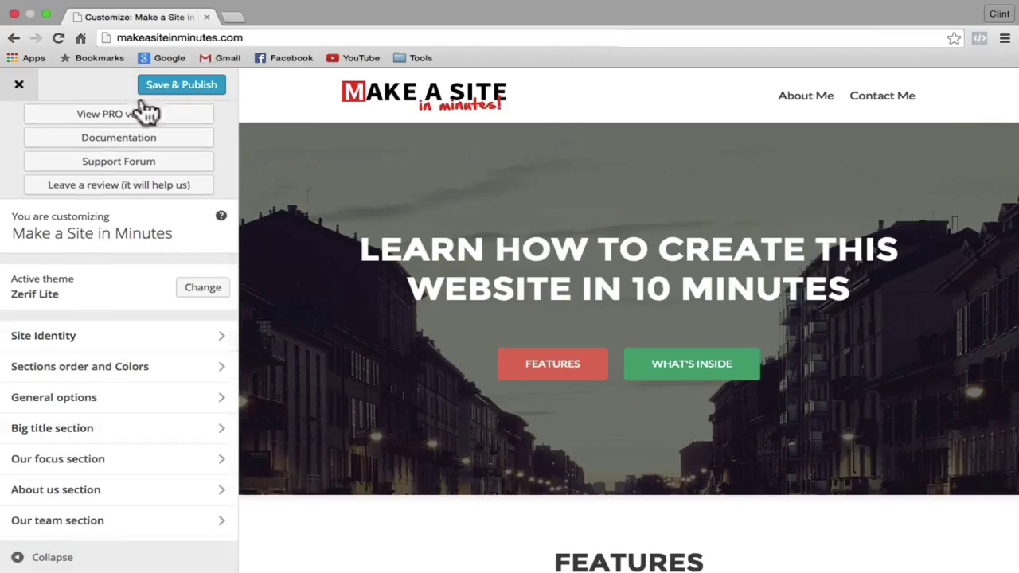
- Save & Publish the logo and title changes, close the Customizer, and go to the Dashboard
{"action": "left_click", "coordinate": [169, 87]}
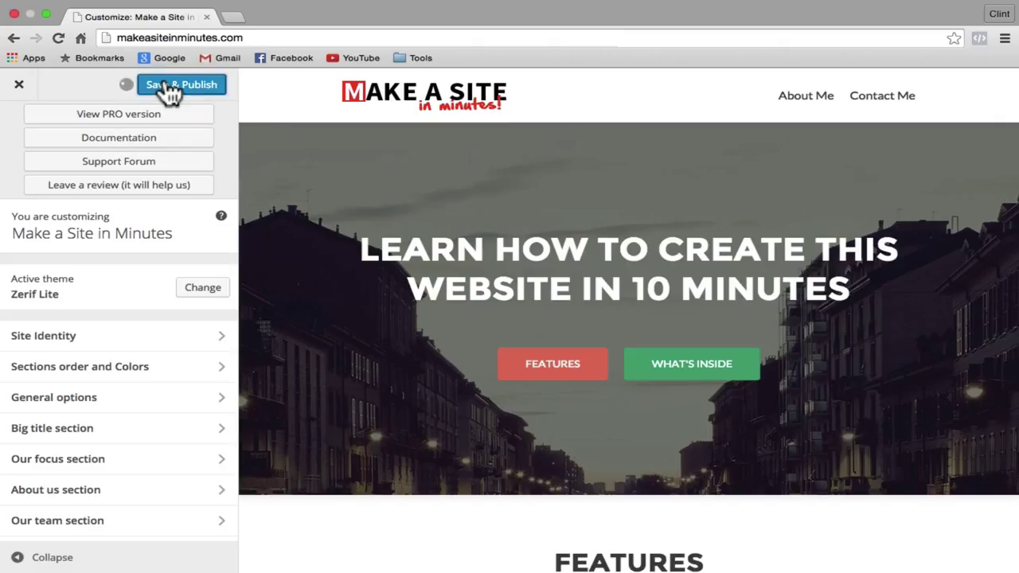
{"action": "left_click", "coordinate": [24, 88]}
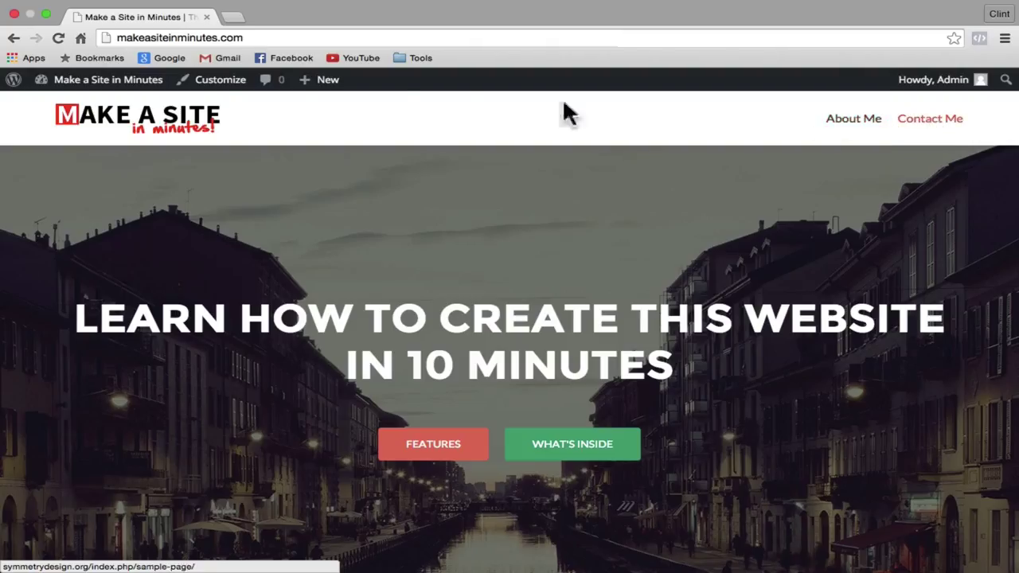
{"action": "left_click", "coordinate": [162, 89]}
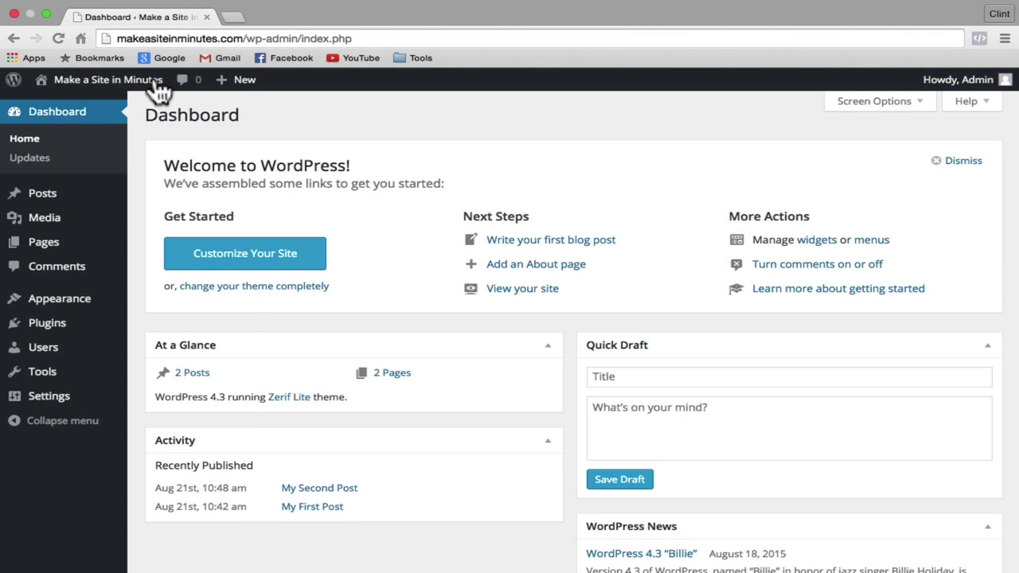
- Create Menu 1 with Home, About Me and Contact Me in the Primary Menu location
{"action": "mouse_move", "coordinate": [76, 301]}
{"action": "left_click", "coordinate": [164, 363]}
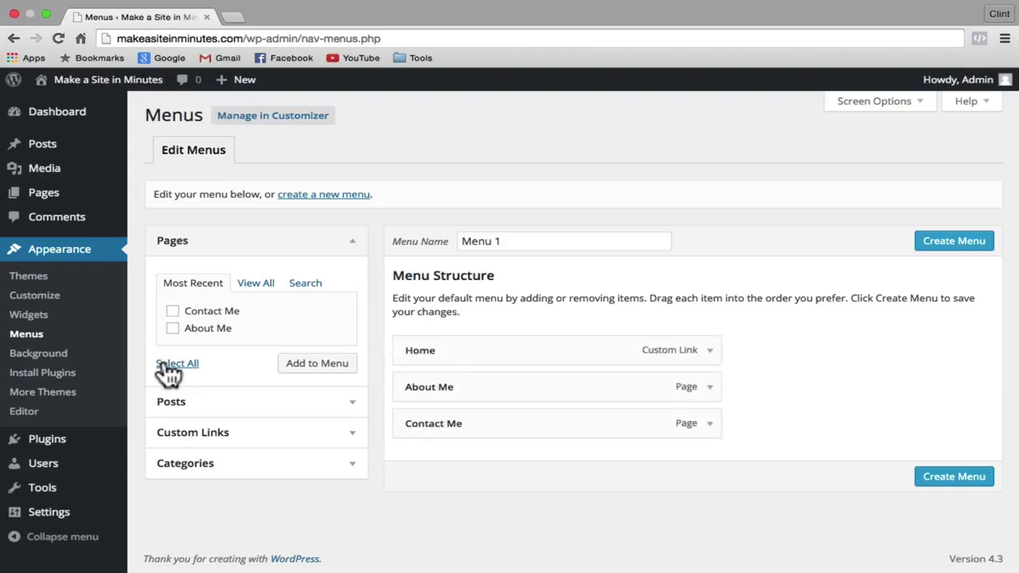
{"action": "left_click", "coordinate": [947, 247]}
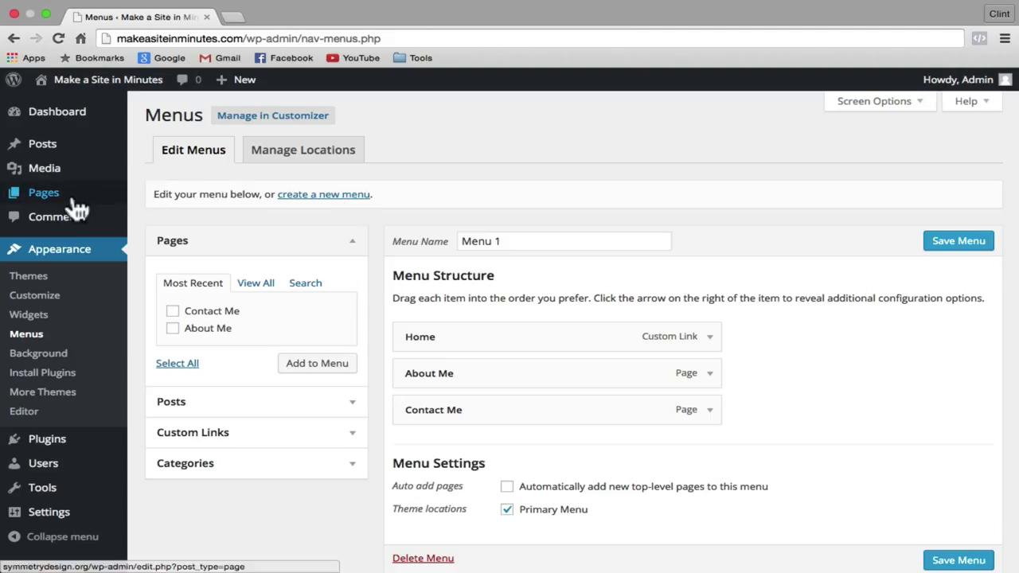
- Publish a new page titled 'Blog' that uses the Blog page template
{"action": "mouse_move", "coordinate": [75, 198]}
{"action": "left_click", "coordinate": [151, 217]}
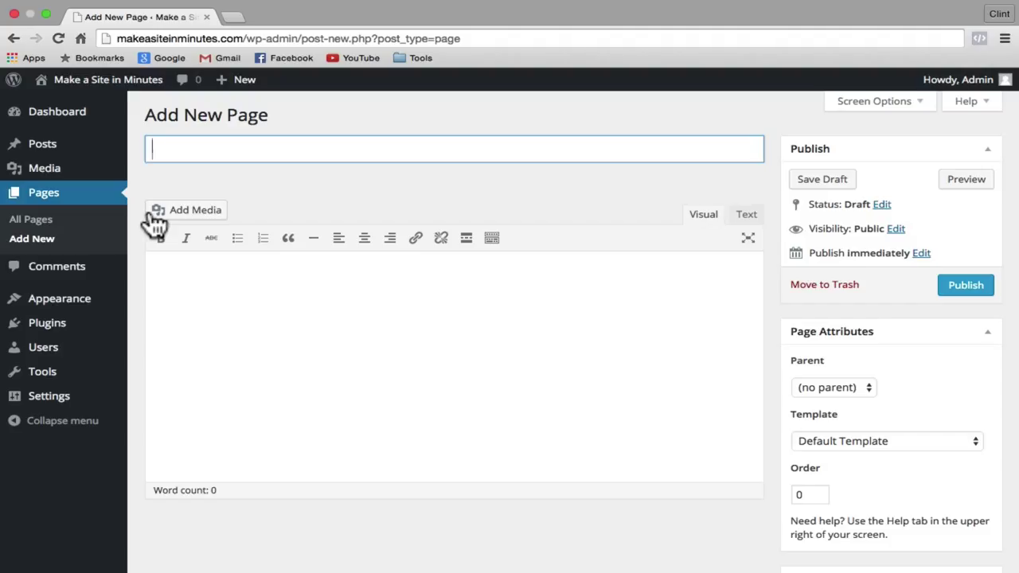
{"action": "type", "text": "Blog"}
{"action": "left_click", "coordinate": [973, 440]}
{"action": "left_click", "coordinate": [960, 453]}
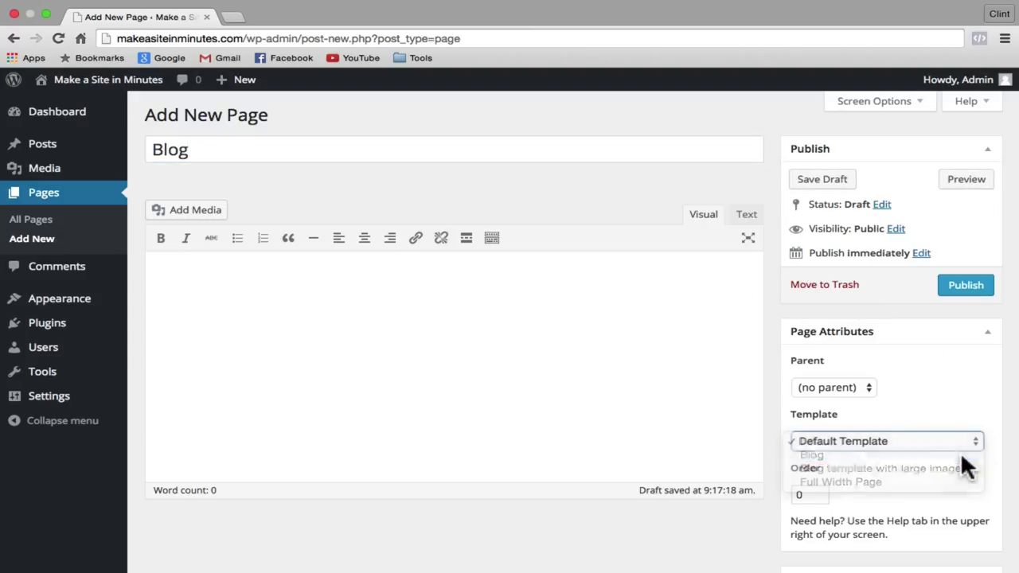
{"action": "left_click", "coordinate": [966, 287]}
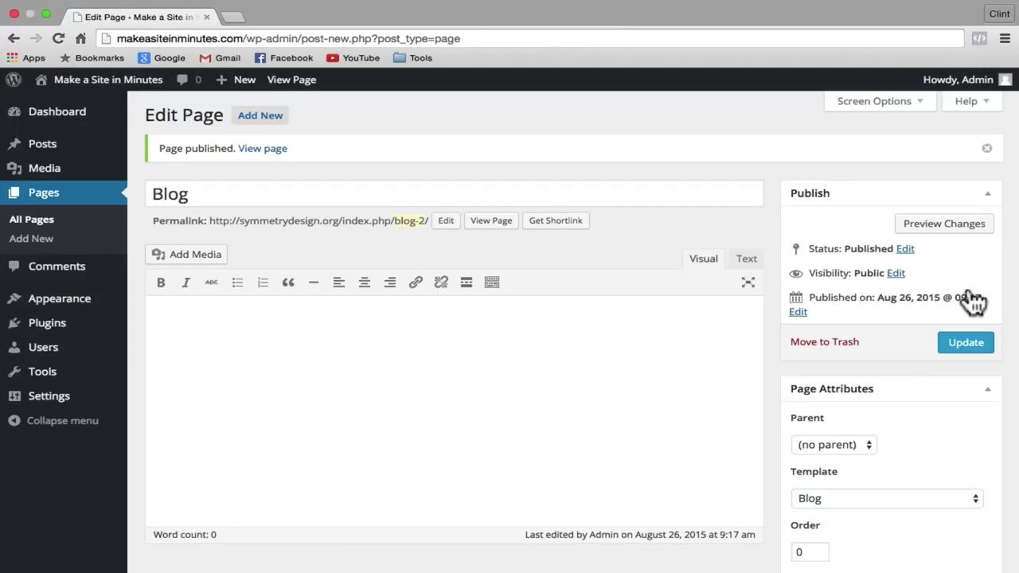
- Add the Blog page to Menu 1 directly below Home and save the menu
{"action": "mouse_move", "coordinate": [86, 298]}
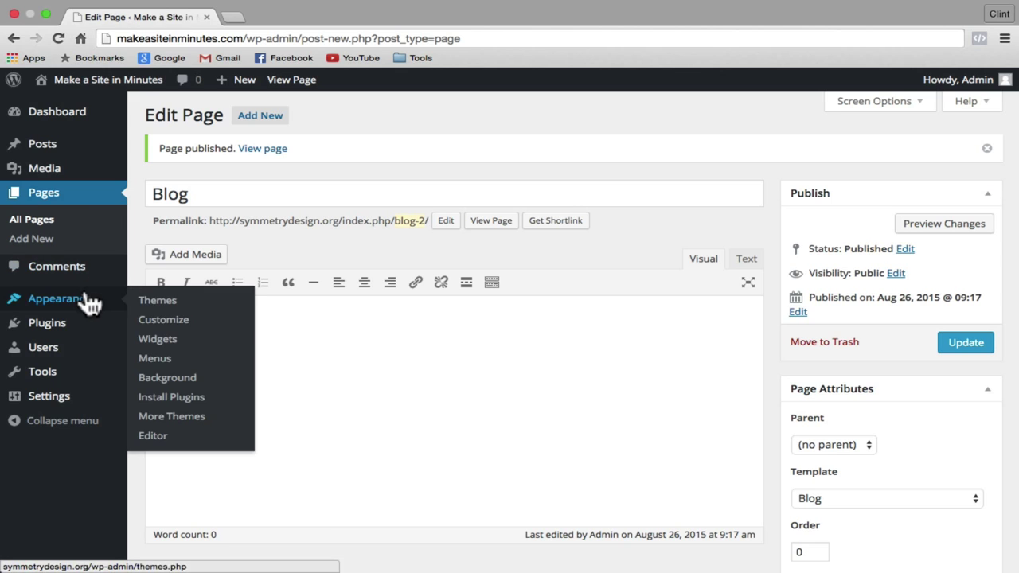
{"action": "left_click", "coordinate": [175, 365]}
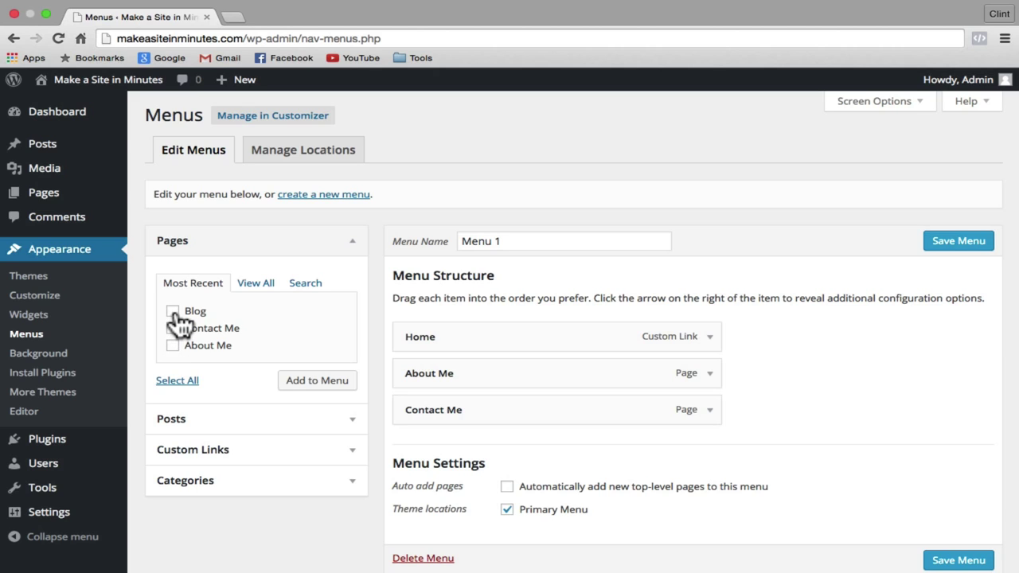
{"action": "left_click", "coordinate": [173, 311]}
{"action": "left_click", "coordinate": [310, 385]}
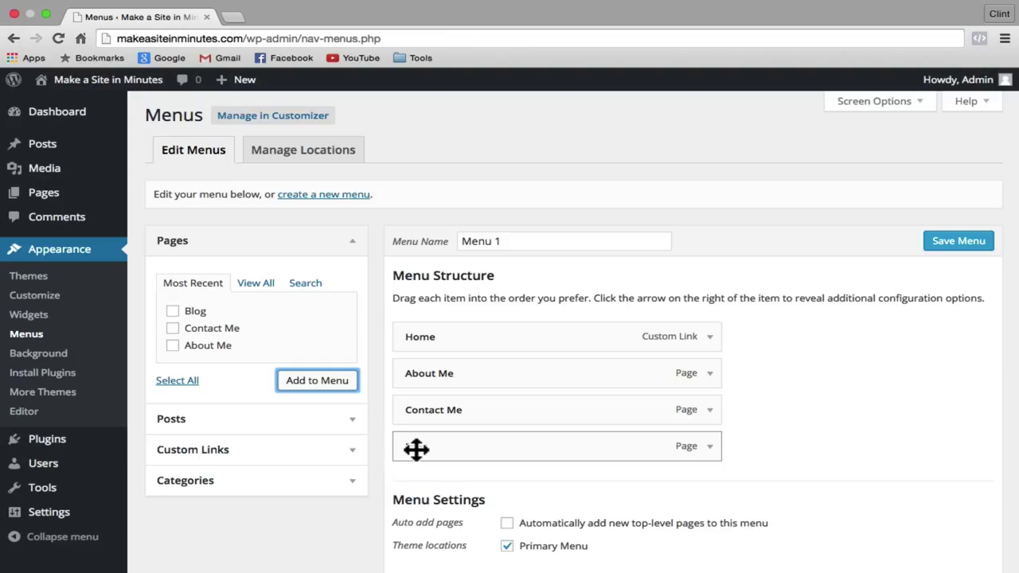
{"action": "left_click_drag", "start_coordinate": [415, 449], "coordinate": [391, 379]}
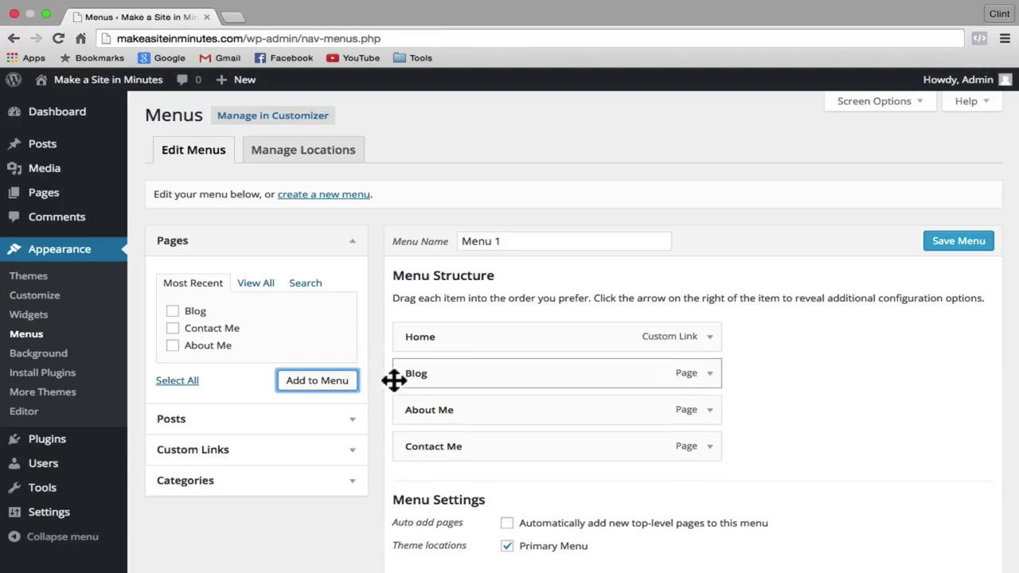
{"action": "left_click", "coordinate": [706, 378]}
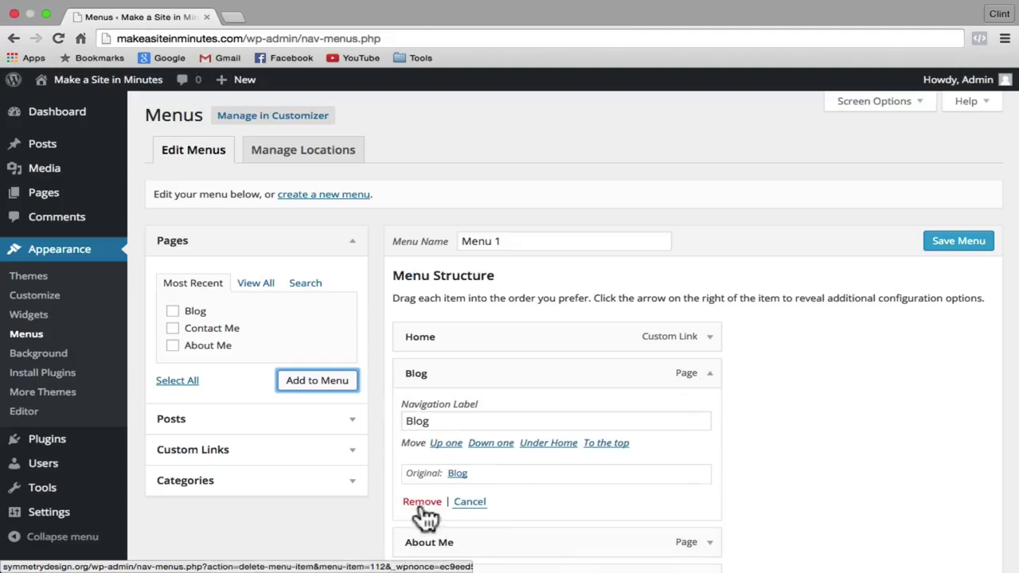
{"action": "left_click", "coordinate": [708, 375]}
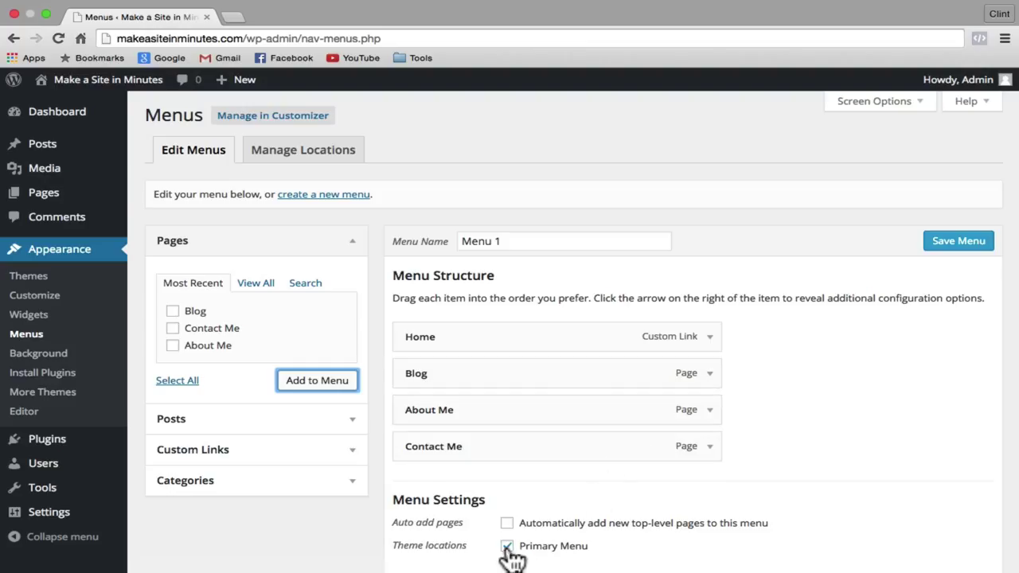
{"action": "left_click", "coordinate": [972, 253]}
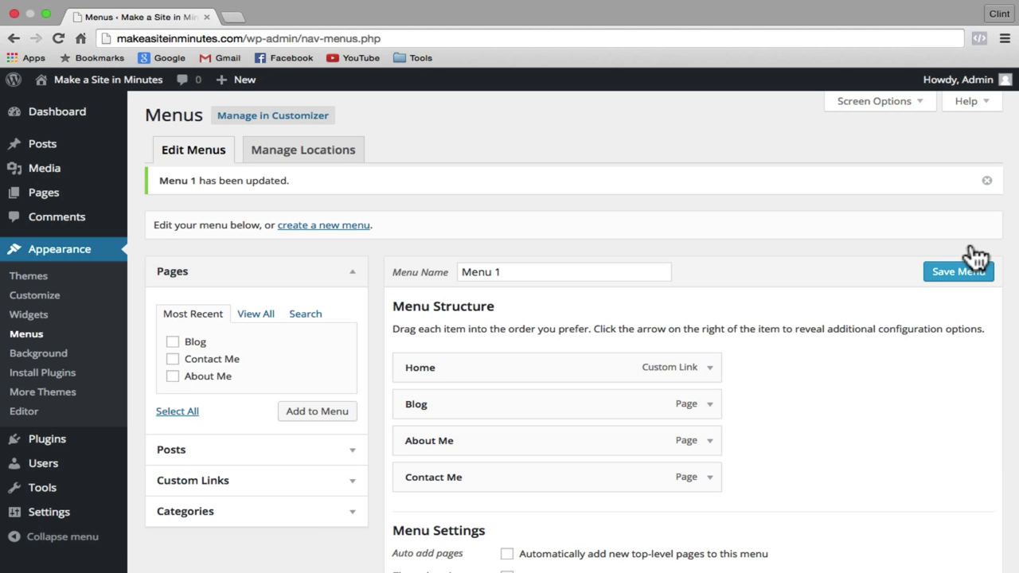
{"action": "left_click", "coordinate": [139, 79]}
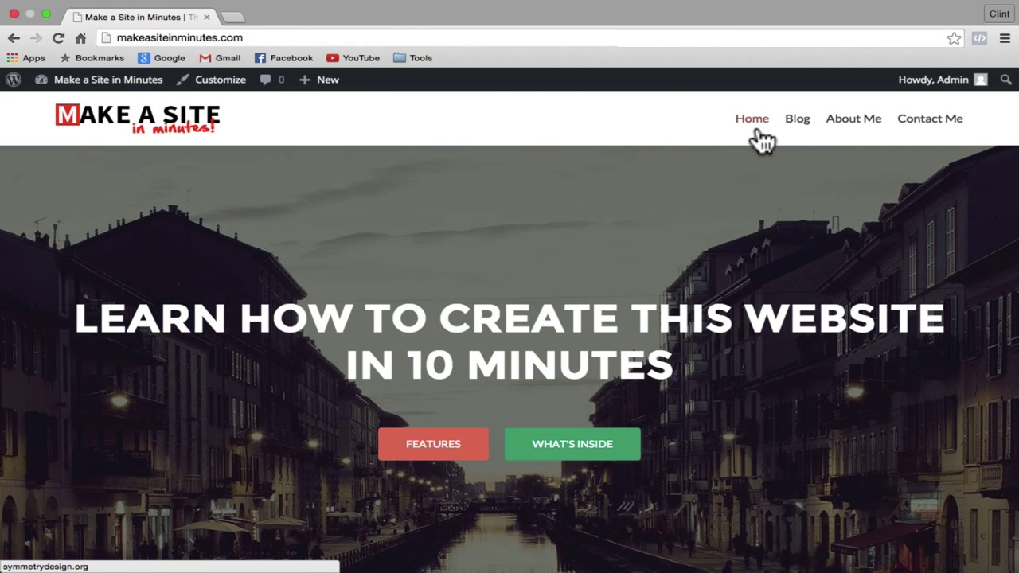
- Test the live header's Blog and other menu links, finishing on the home page
{"action": "left_click", "coordinate": [797, 126]}
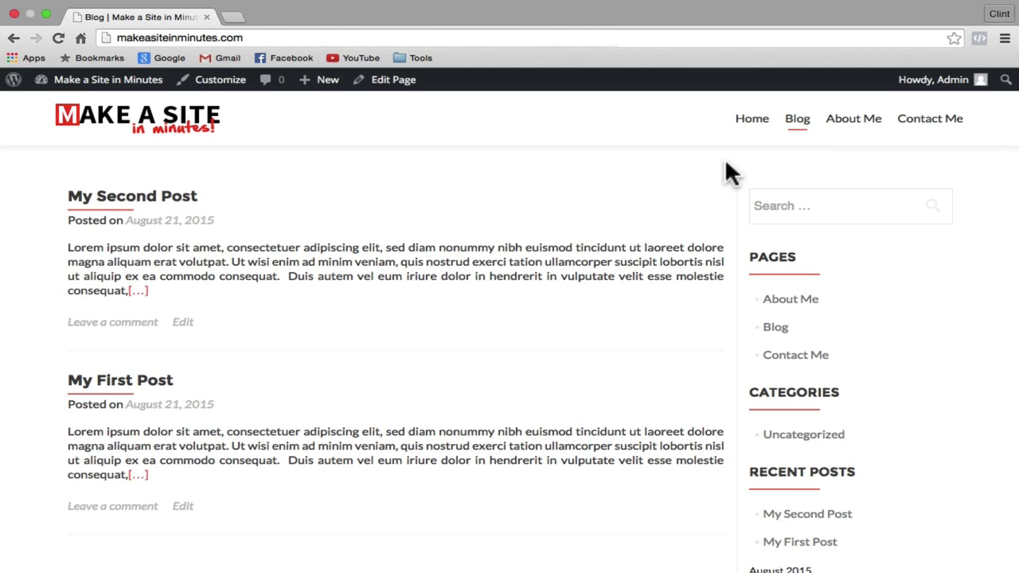
{"action": "scroll", "coordinate": [724, 158], "scroll_direction": "down", "scroll_amount": 5}
{"action": "scroll", "coordinate": [723, 158], "scroll_direction": "up", "scroll_amount": 5}
{"action": "left_click", "coordinate": [875, 121]}
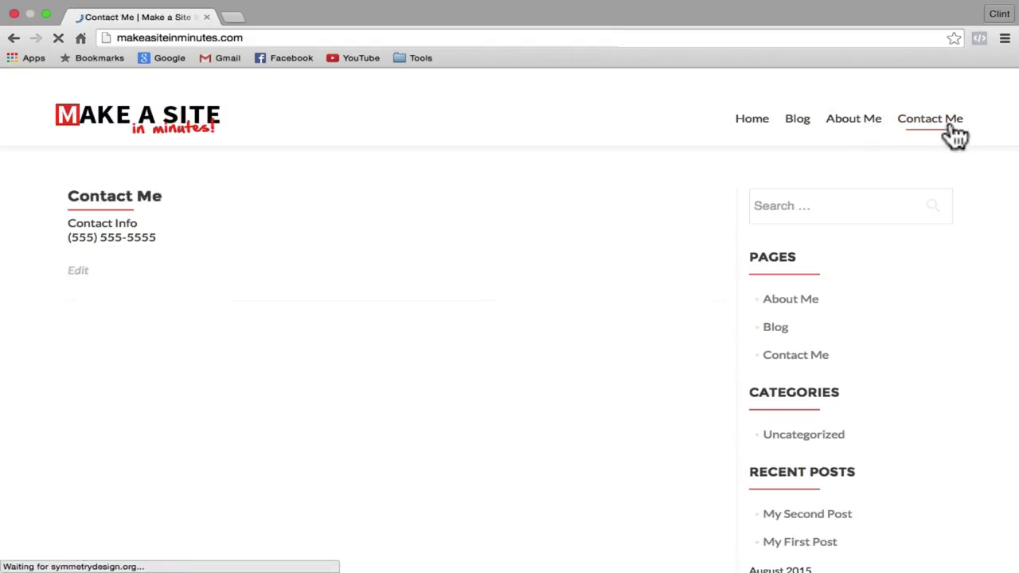
{"action": "left_click", "coordinate": [740, 124]}
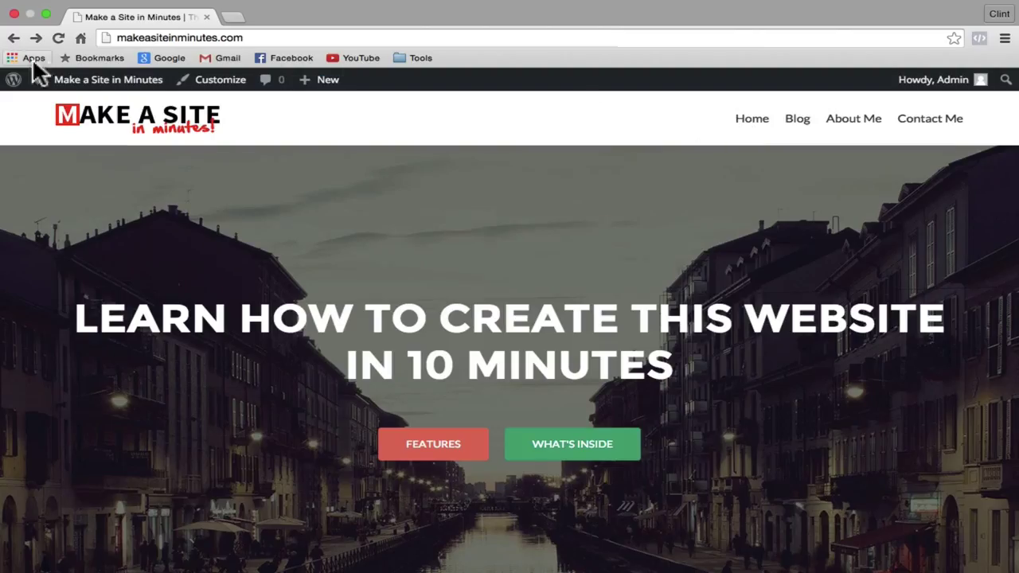
- Return to the admin Dashboard and open the Installed Plugins list
{"action": "left_click", "coordinate": [80, 78]}
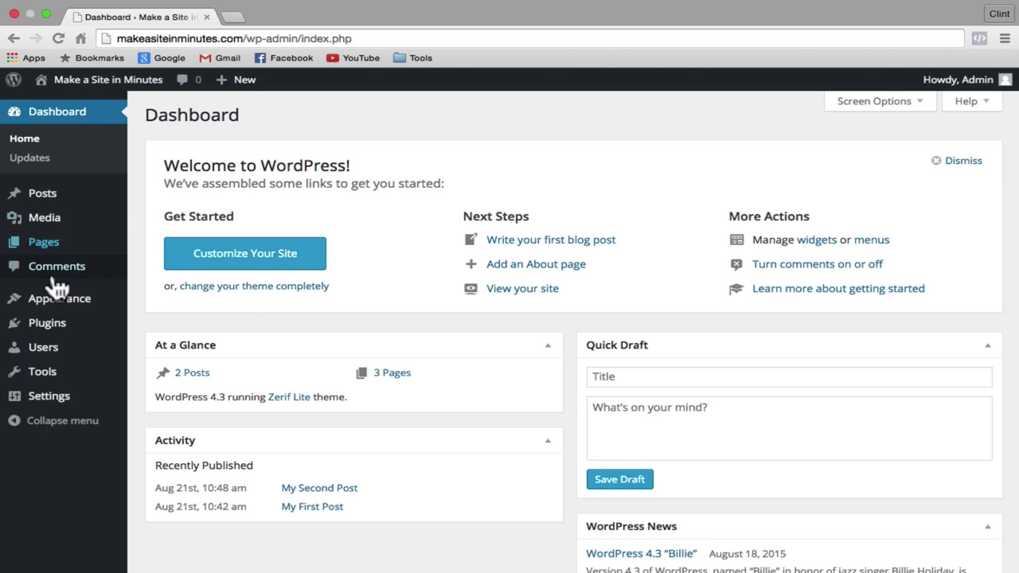
{"action": "left_click", "coordinate": [50, 329]}
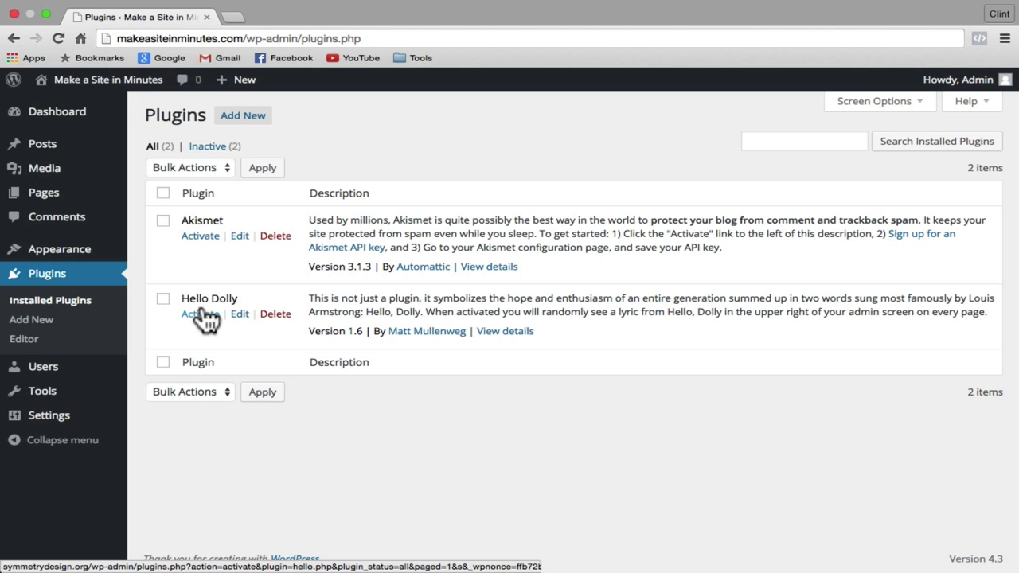
- Search the plugin directory for 'SEO' and install Yoast SEO 2.3.4
{"action": "left_click", "coordinate": [241, 119]}
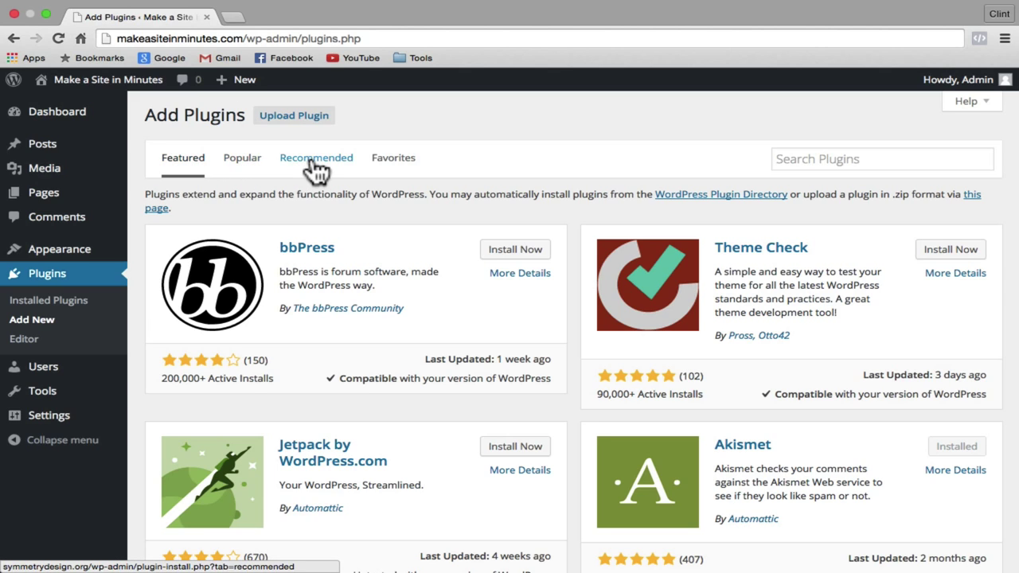
{"action": "left_click", "coordinate": [809, 163]}
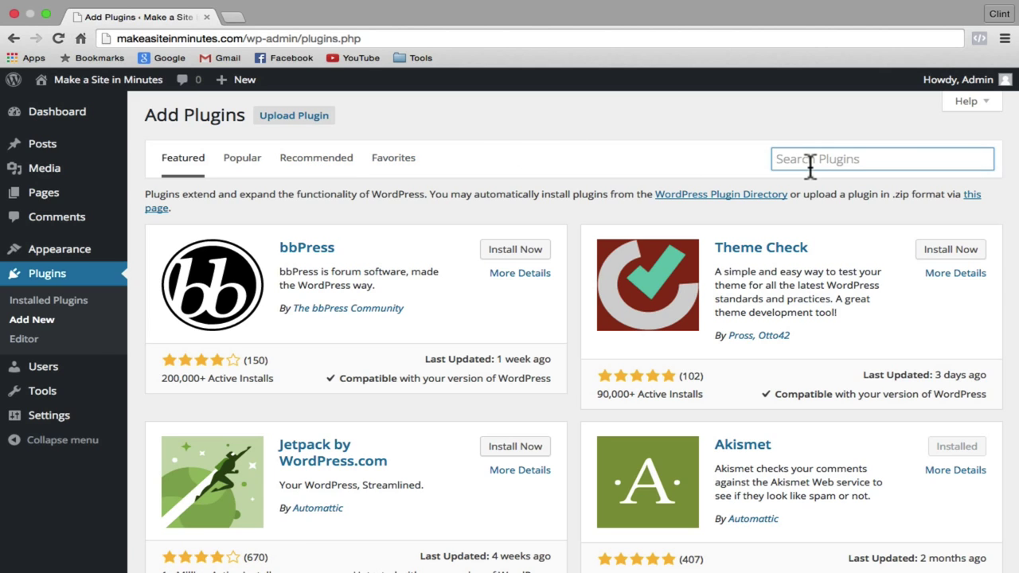
{"action": "type", "text": "SEO"}
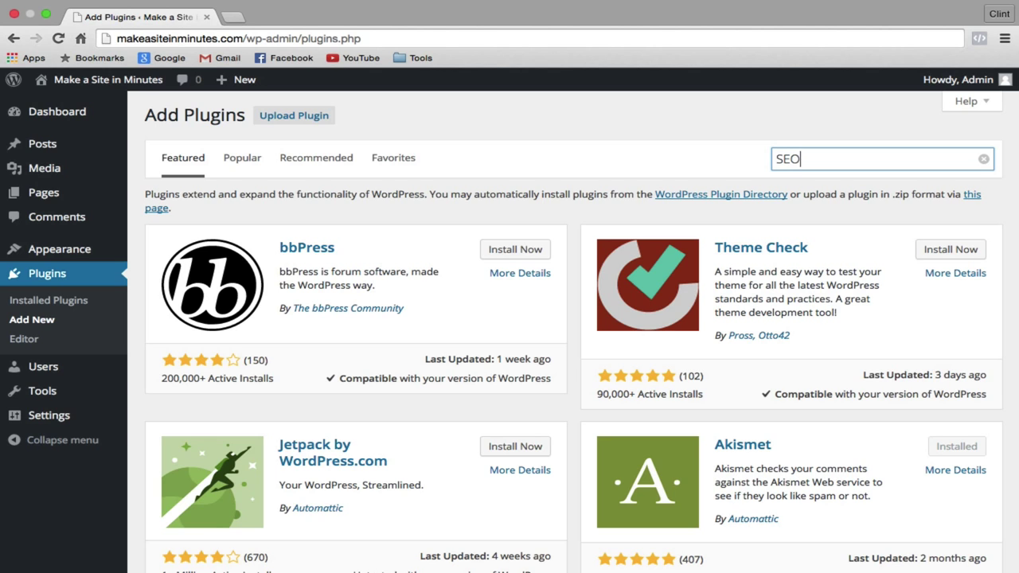
{"action": "key", "text": "Return"}
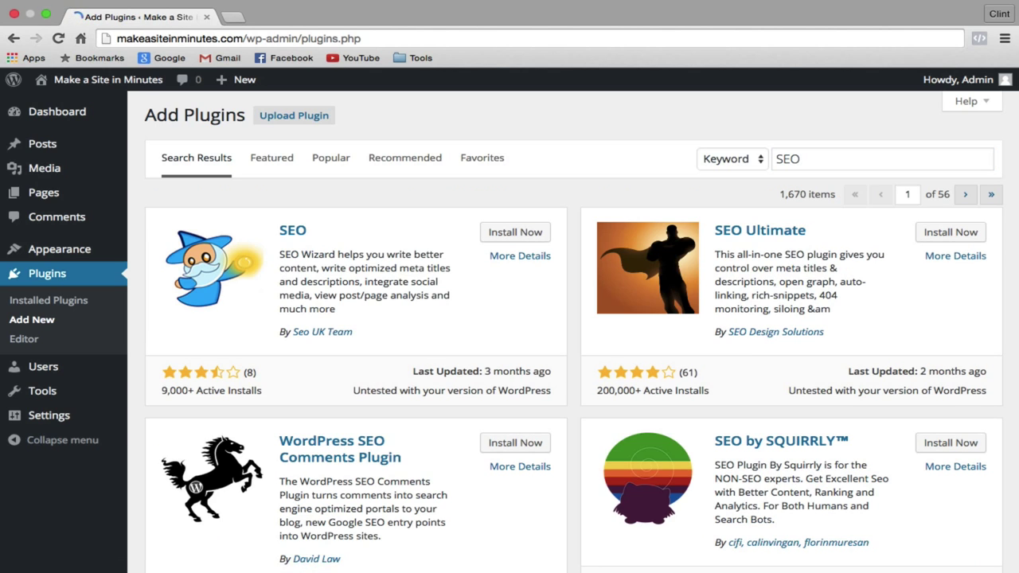
{"action": "scroll", "coordinate": [605, 345], "scroll_direction": "down", "scroll_amount": 5}
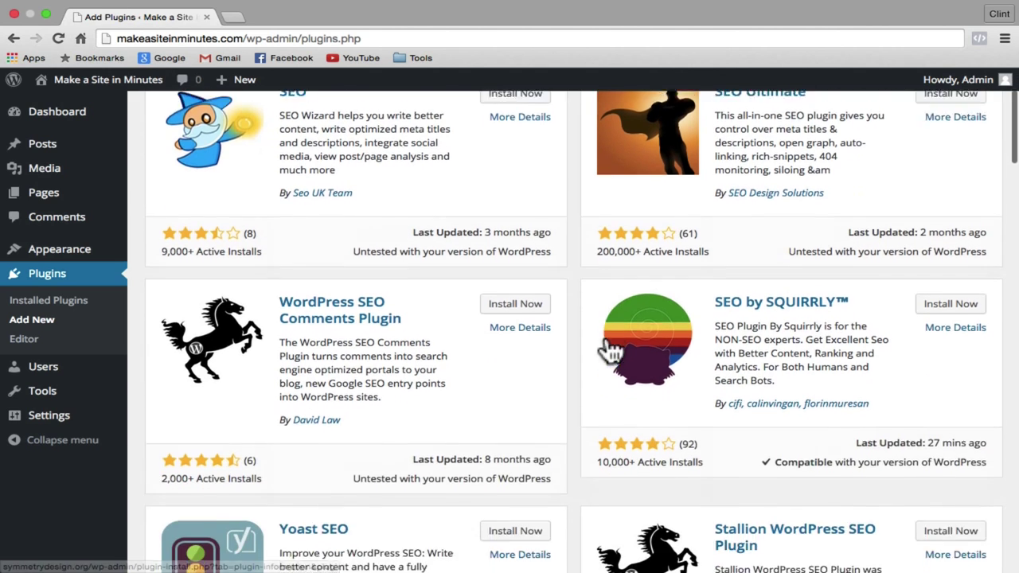
{"action": "scroll", "coordinate": [605, 340], "scroll_direction": "down", "scroll_amount": 3}
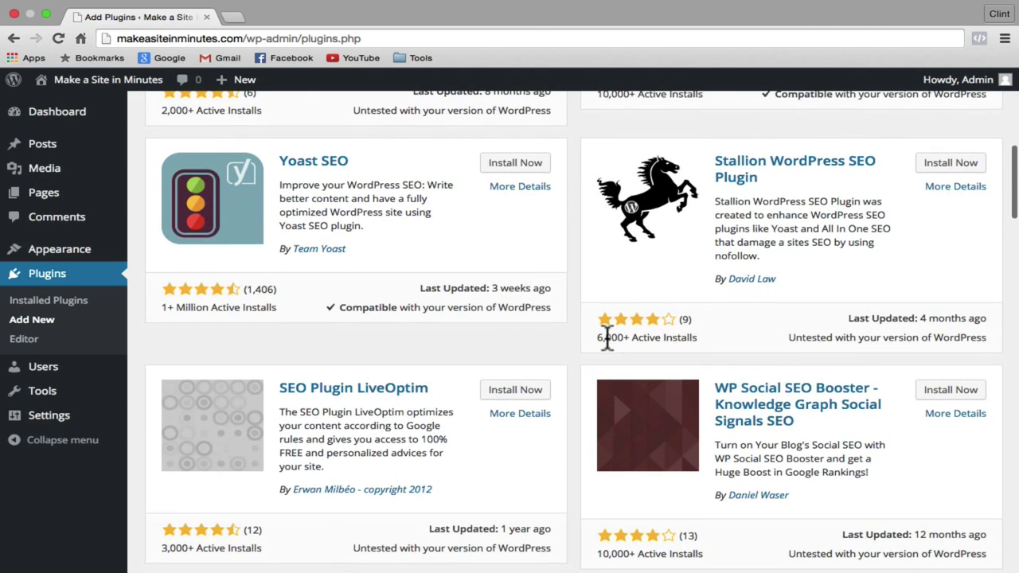
{"action": "left_click", "coordinate": [513, 164]}
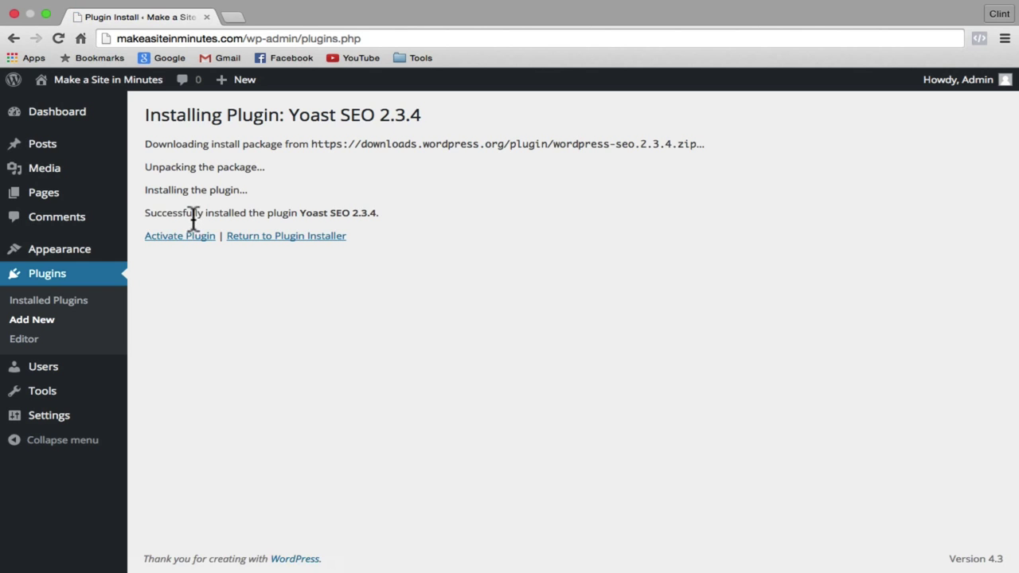
- Activate Yoast SEO, close its Congratulations tour popup, and view the live site
{"action": "left_click", "coordinate": [184, 237]}
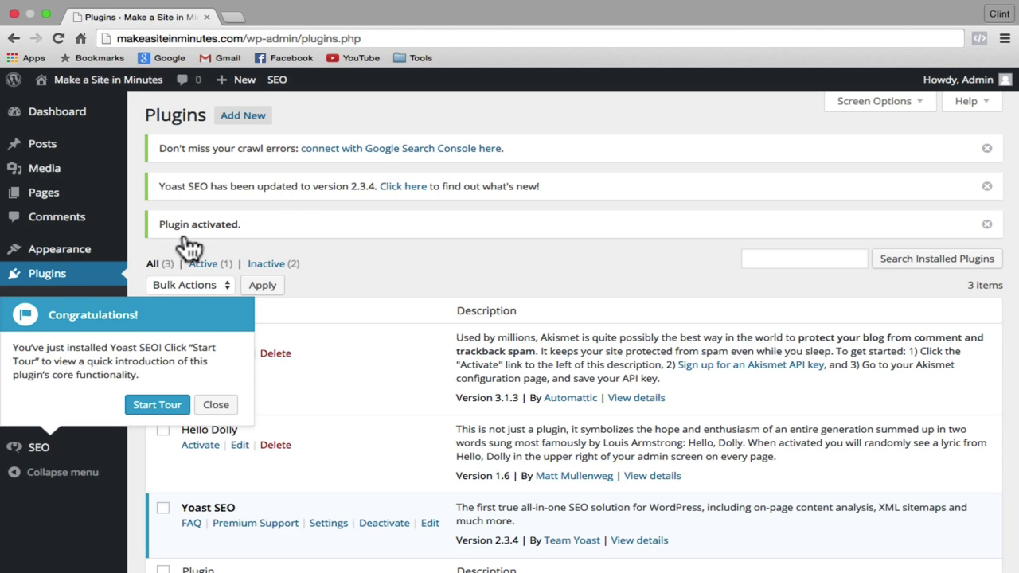
{"action": "left_click", "coordinate": [225, 403]}
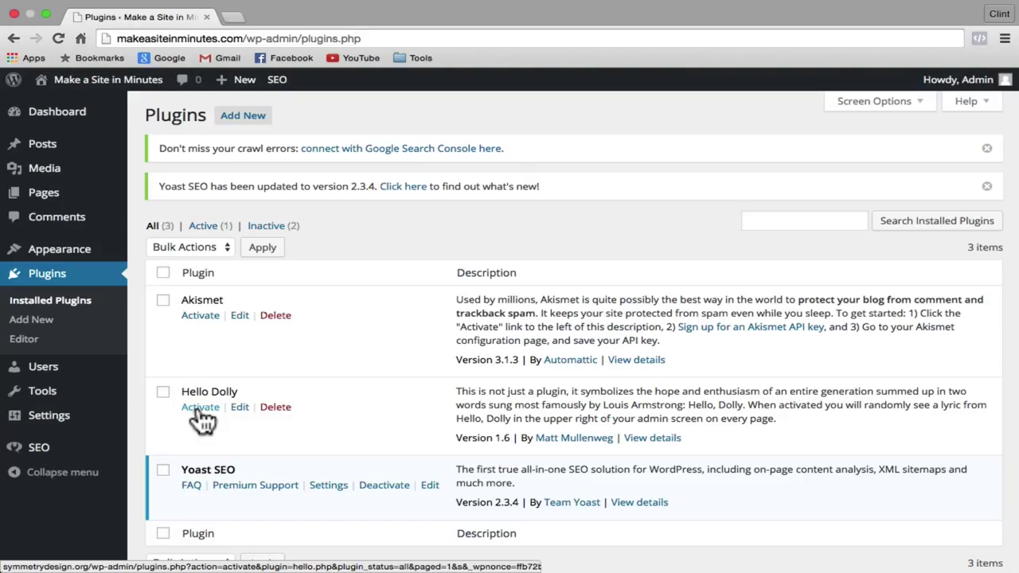
{"action": "left_click", "coordinate": [106, 81]}
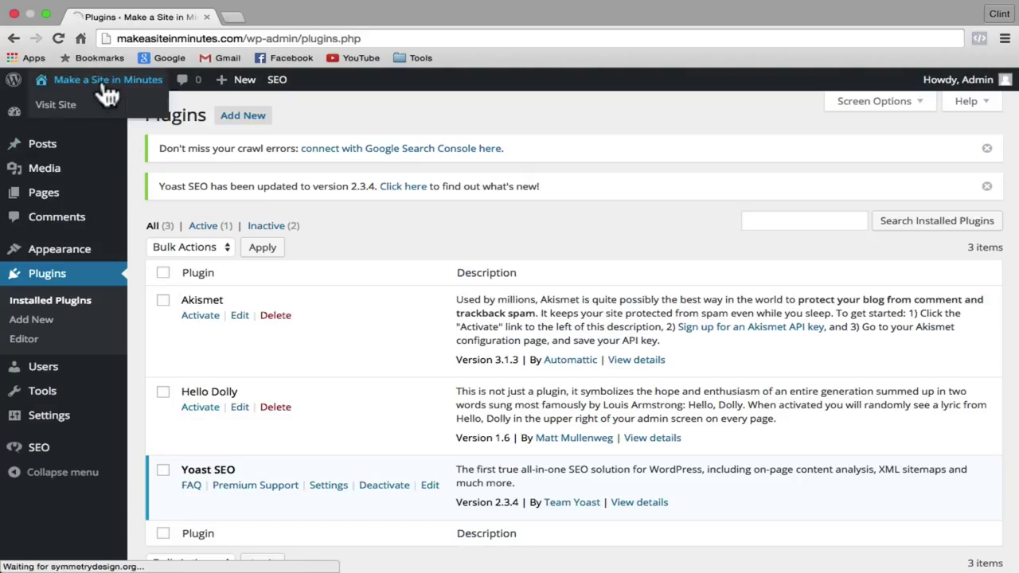